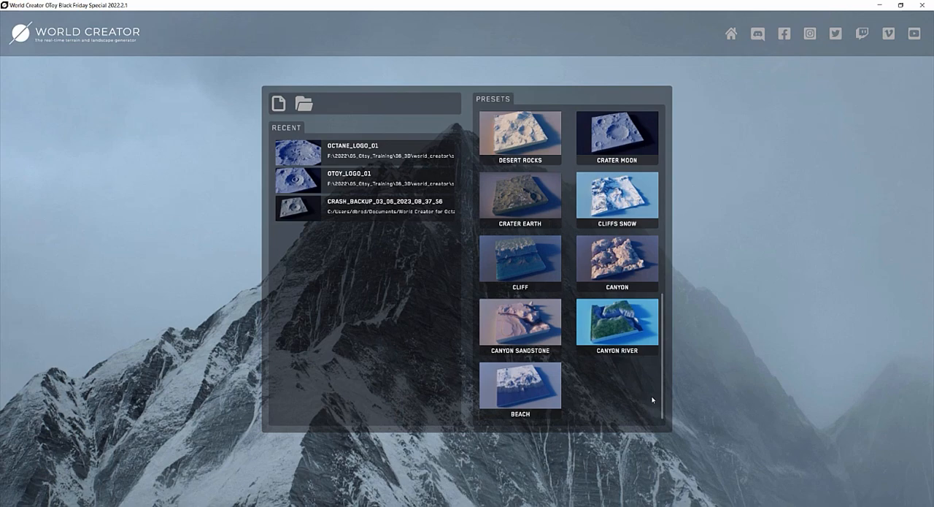
Look through the terrain presets and open the Crater Moon preset as a new project.
drag(659, 380, 660, 175)
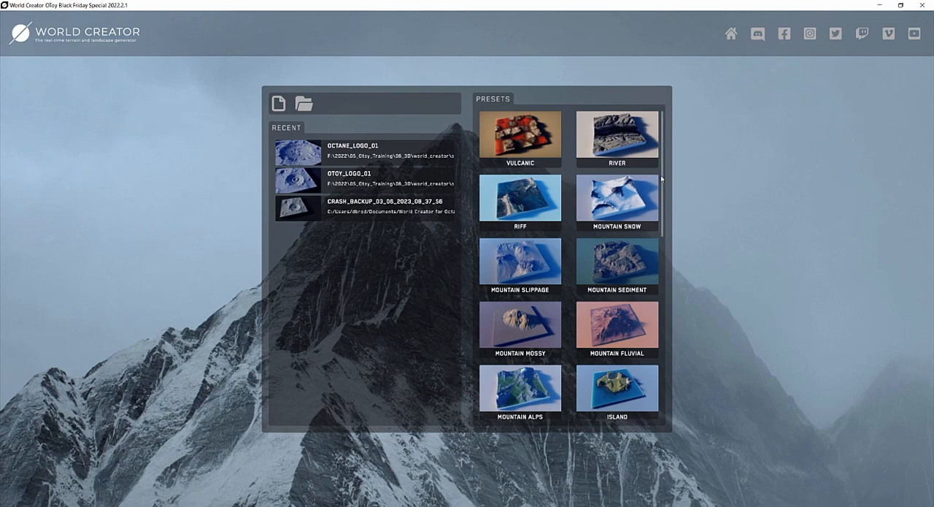
drag(663, 179, 658, 322)
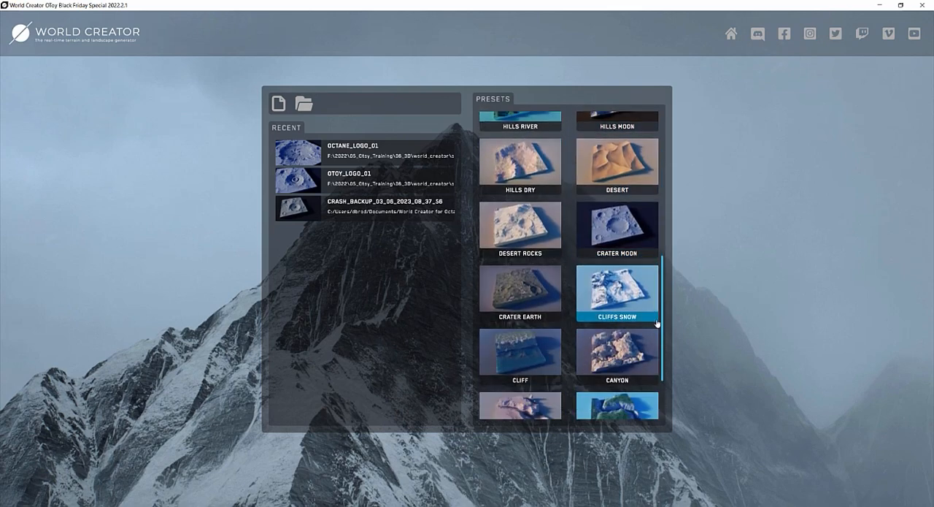
click(624, 228)
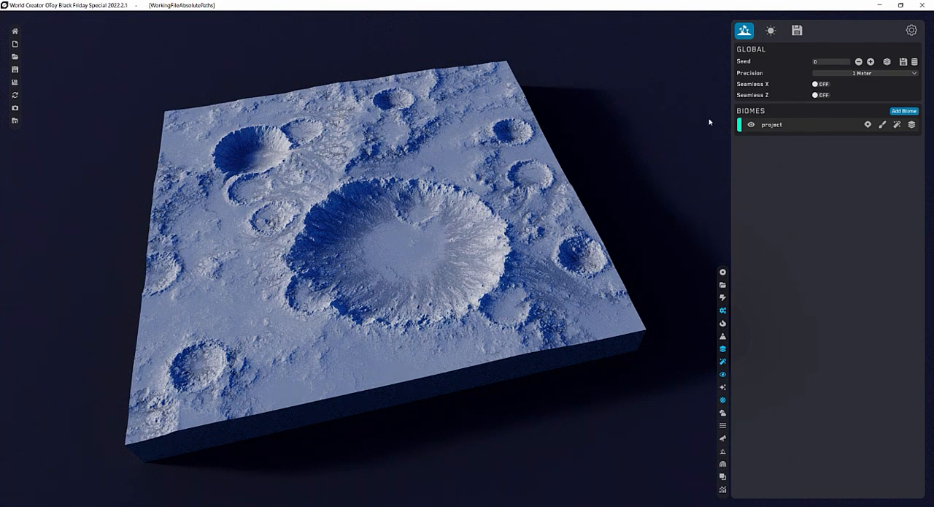
Examine the project biome's base shape, style and noise settings, and view the large crater up close.
click(803, 130)
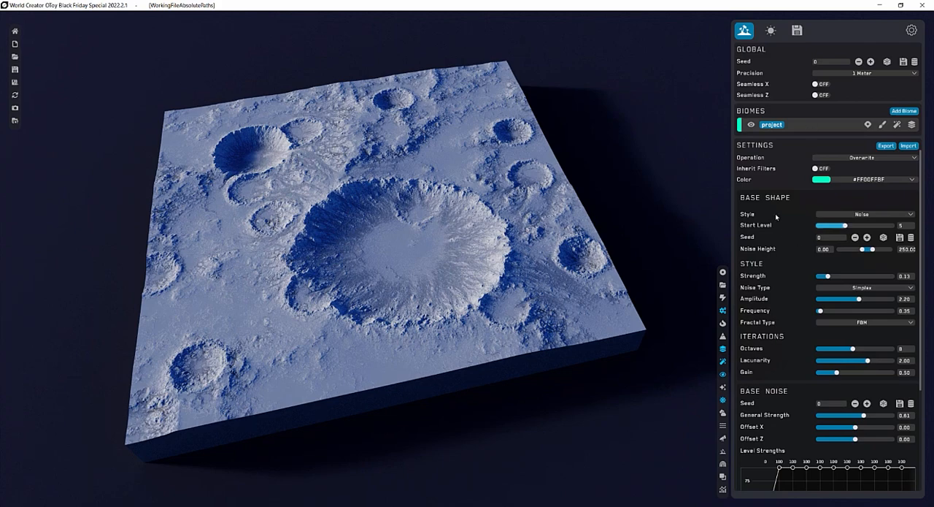
drag(921, 187, 916, 166)
right_drag(401, 308, 386, 346)
middle_drag(386, 346, 450, 228)
scroll(450, 229, up, 5)
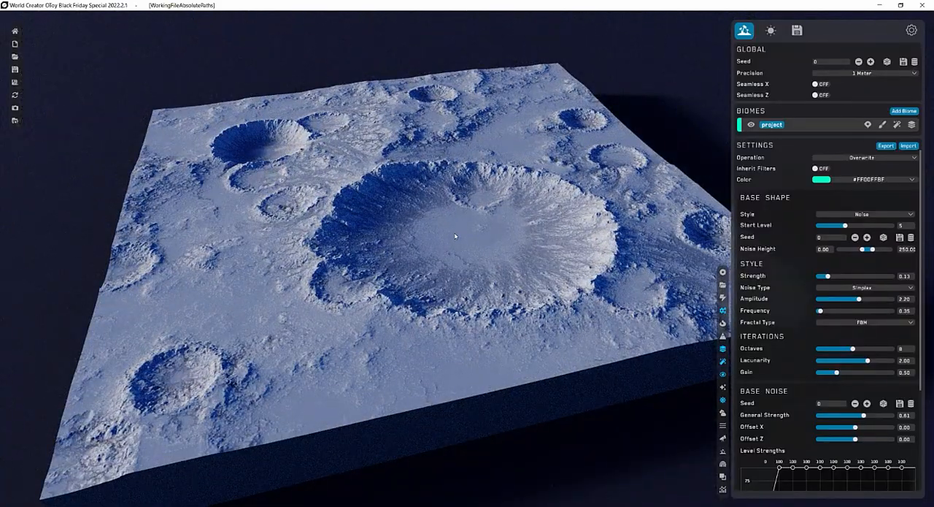
middle_drag(476, 217, 463, 247)
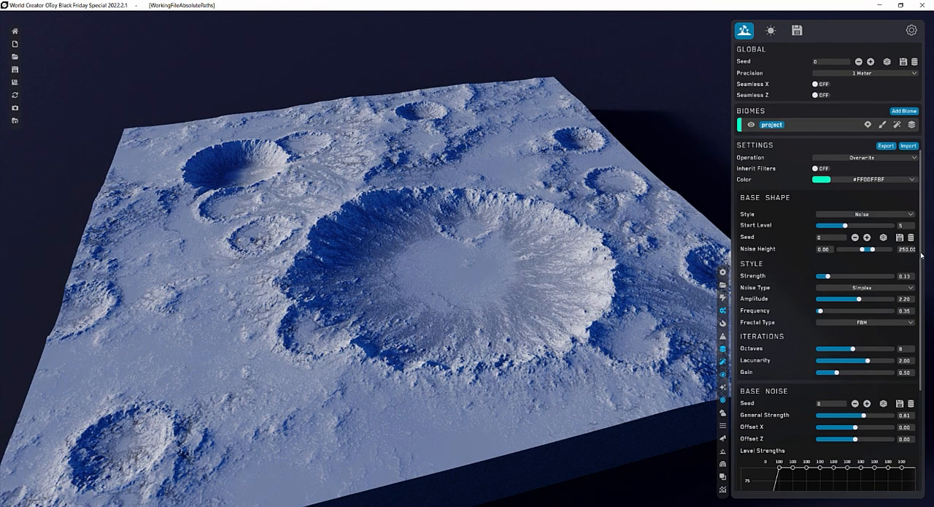
drag(921, 254, 928, 207)
double_click(764, 125)
Review the biome's filters by toggling the Rocky Sharp, Wide Flows and Hydraulic filters and checking the settings of the Dry and Erosion filters.
click(897, 126)
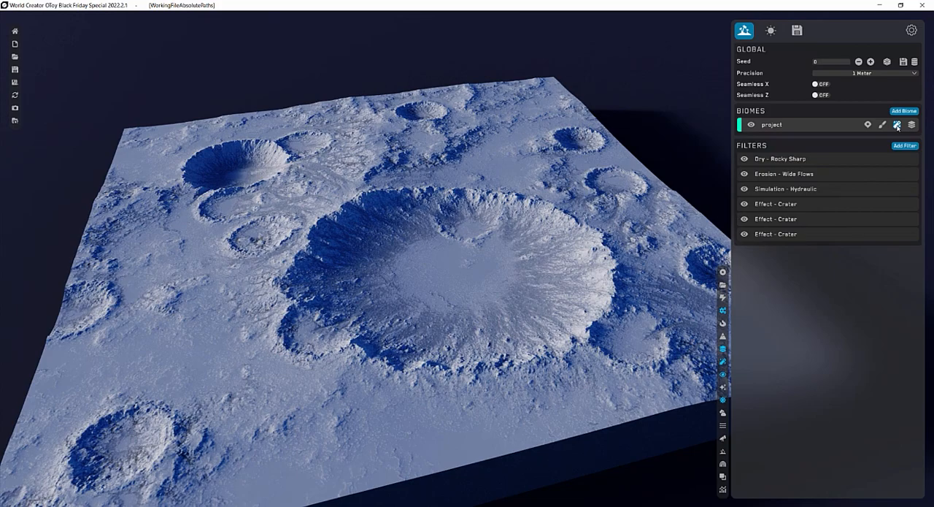
click(744, 158)
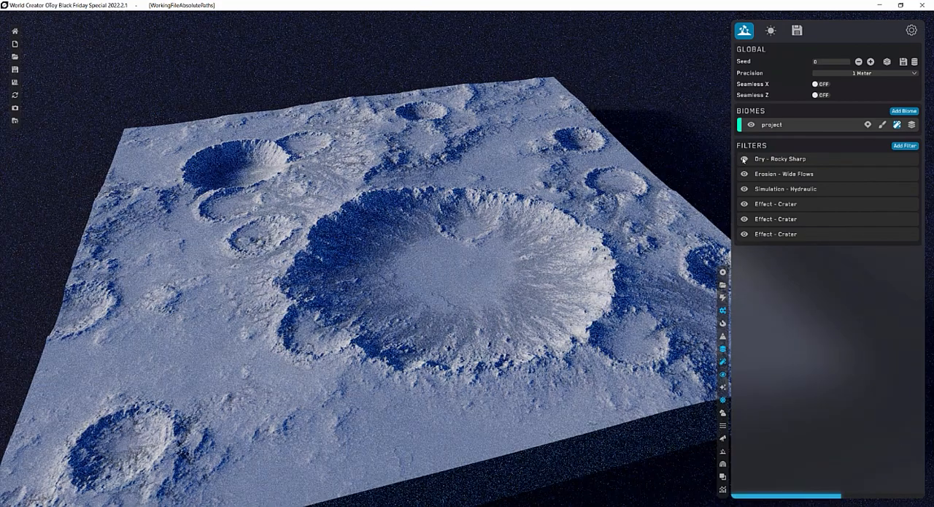
click(744, 159)
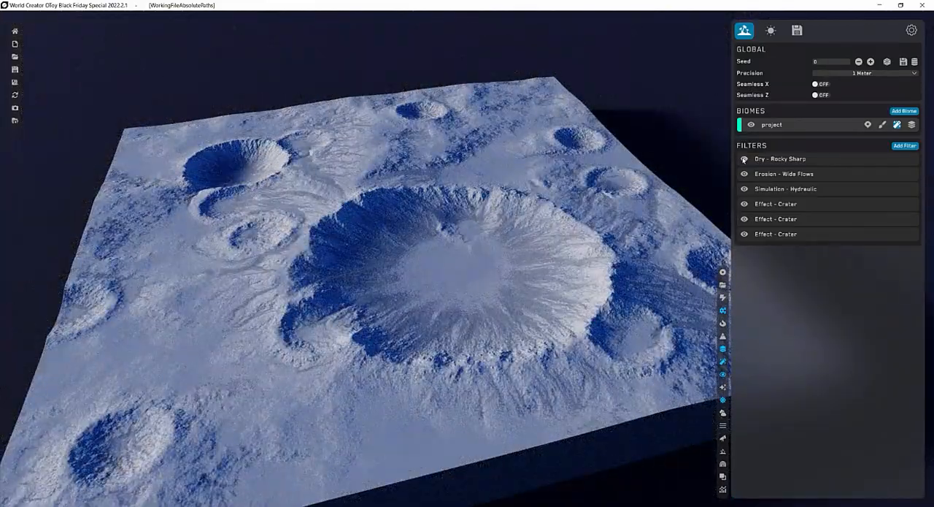
click(745, 160)
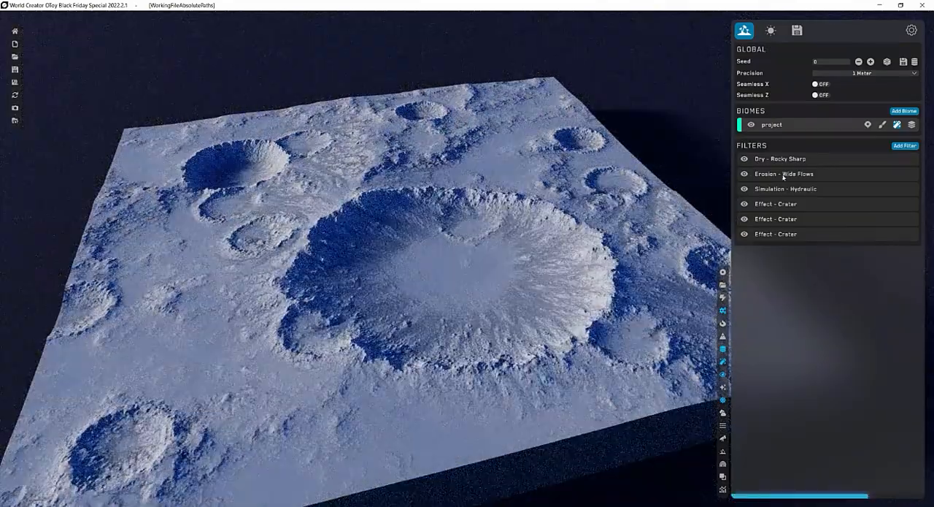
click(745, 174)
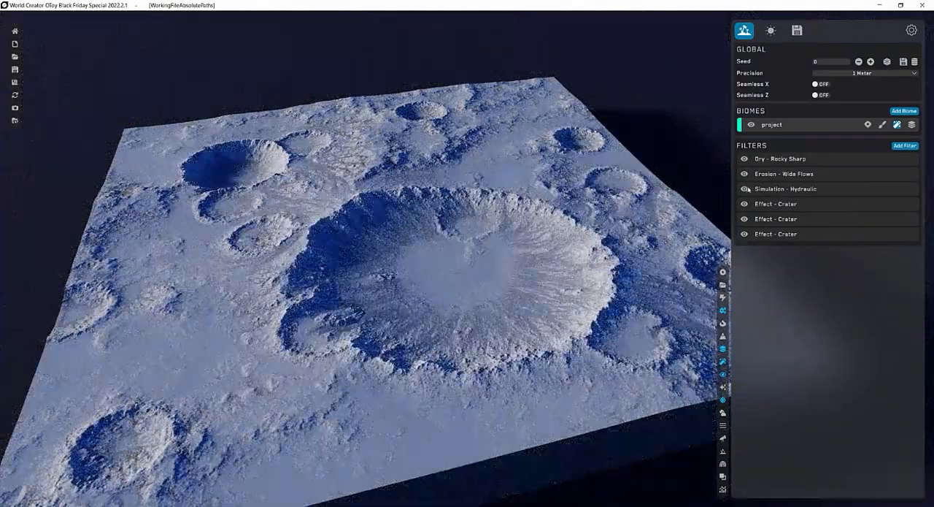
click(746, 190)
click(787, 174)
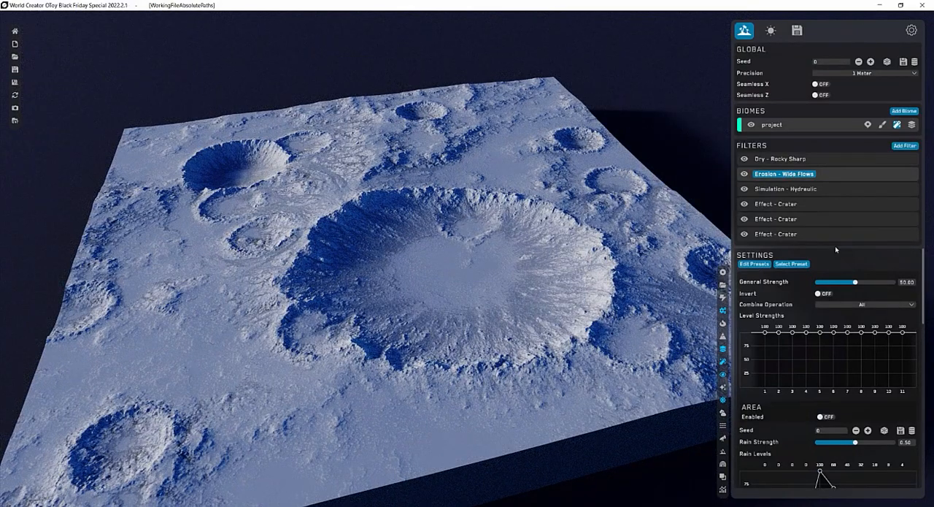
click(807, 159)
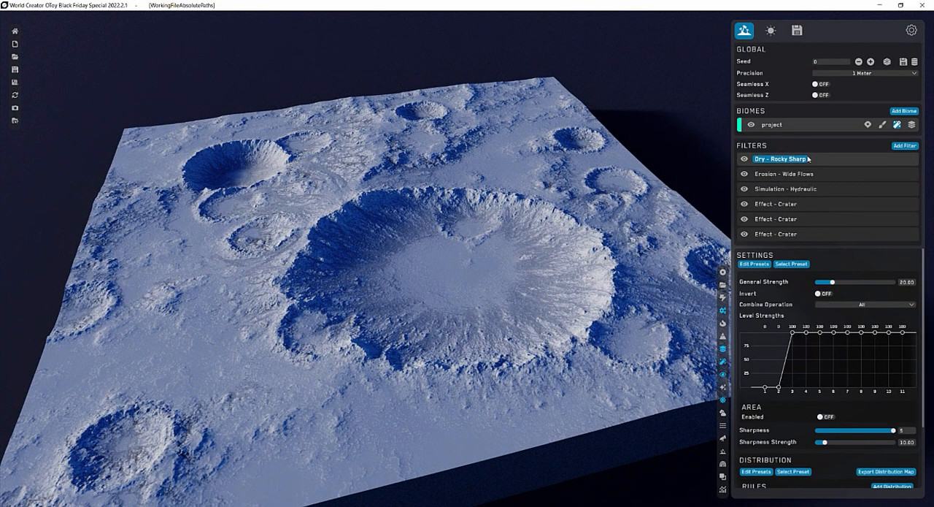
Add a Design Heightmap filter to the biome and load the OctaneRender_logo_01 image as its heightmap.
click(901, 146)
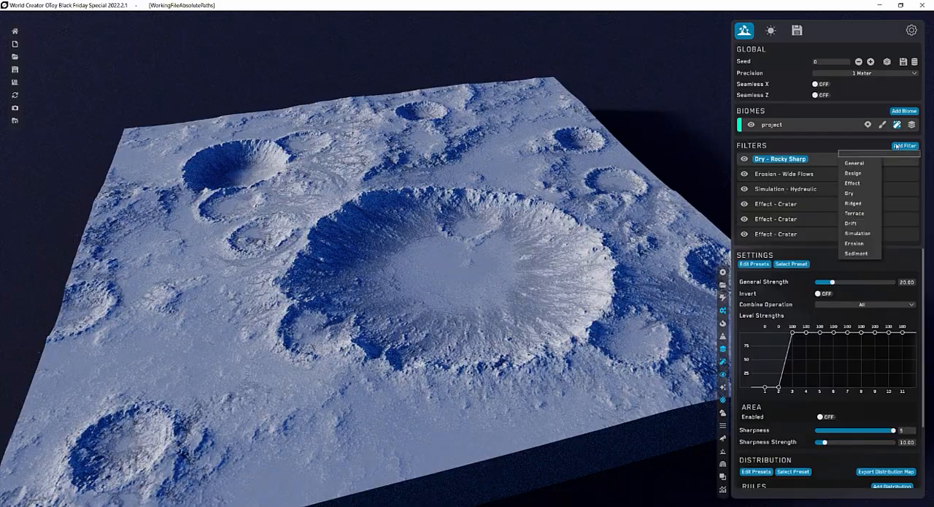
mouse_move(860, 178)
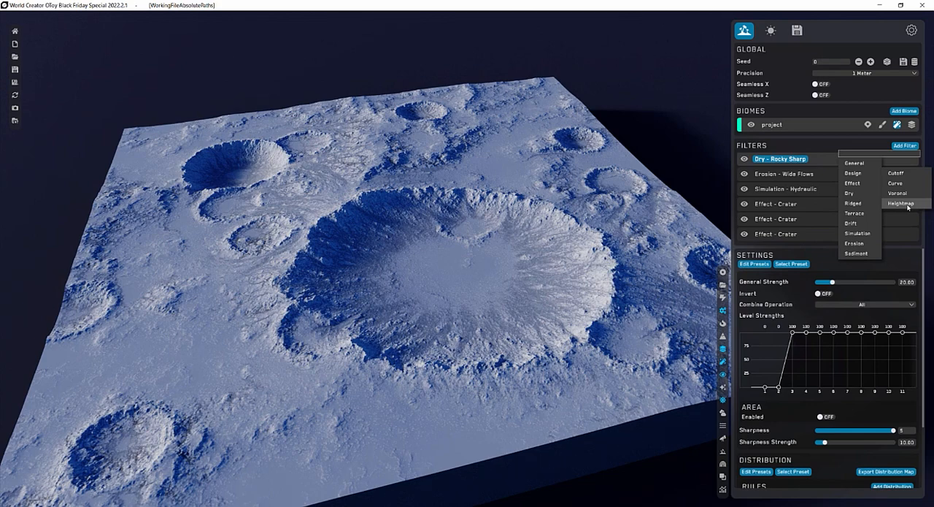
click(906, 205)
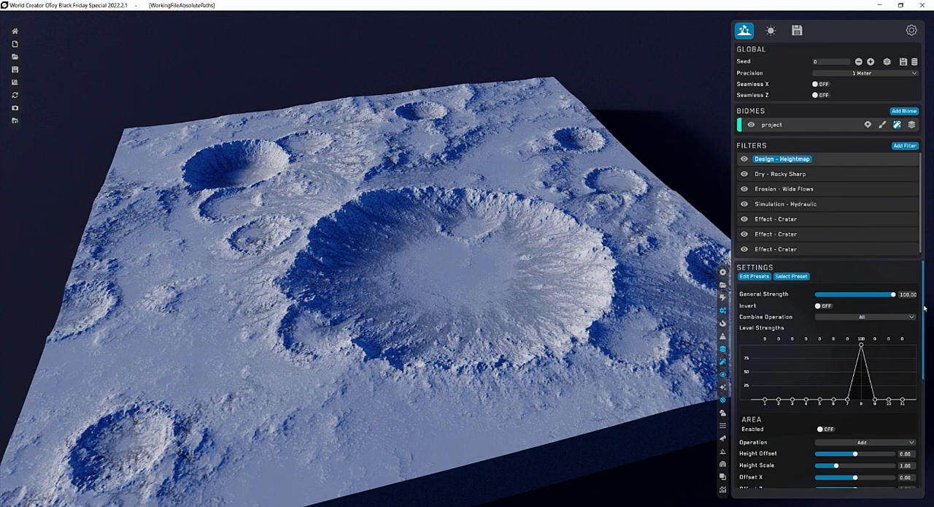
drag(924, 307, 926, 384)
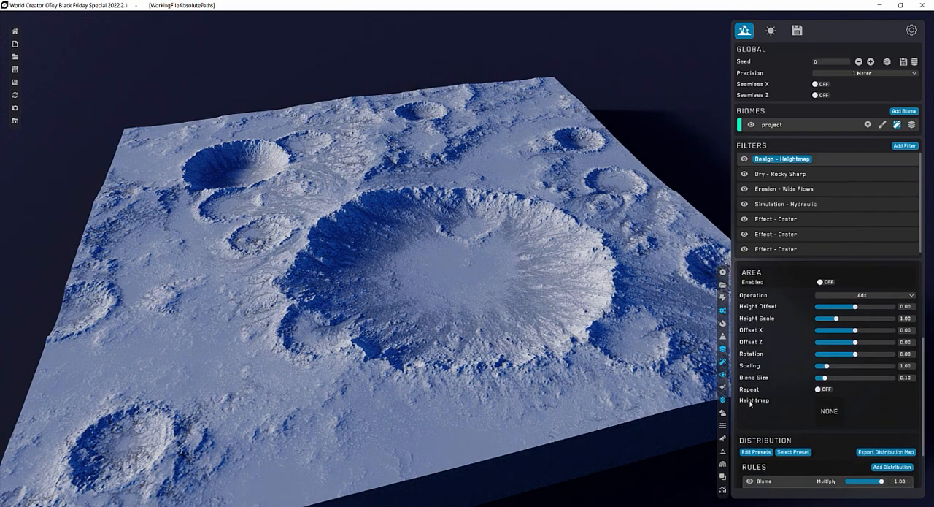
click(830, 411)
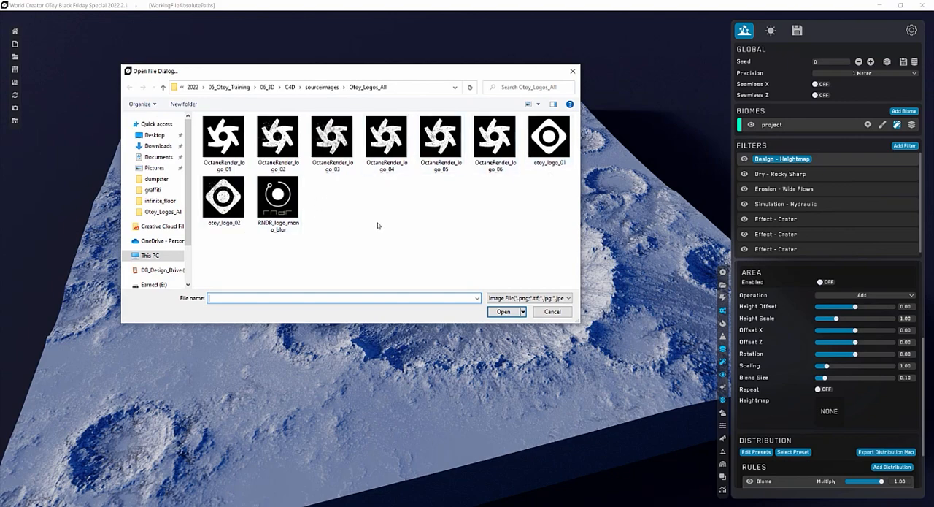
click(227, 141)
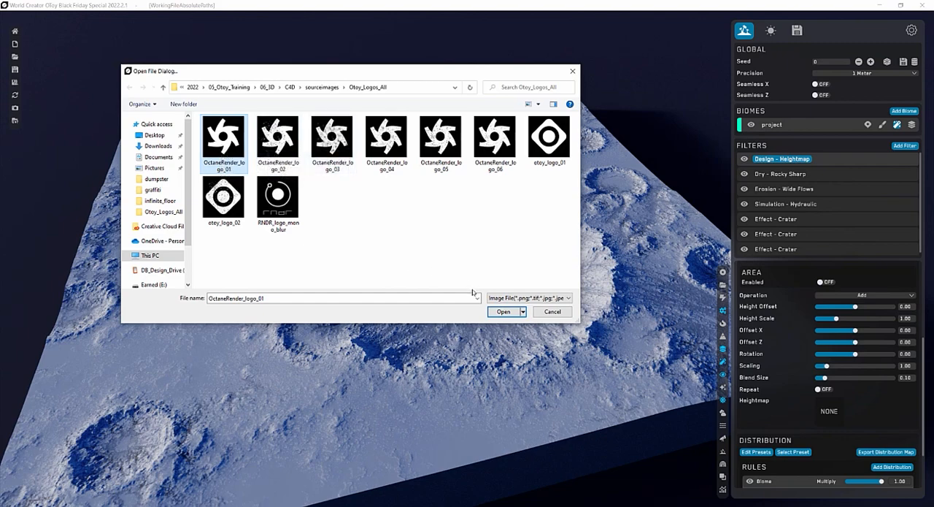
click(493, 312)
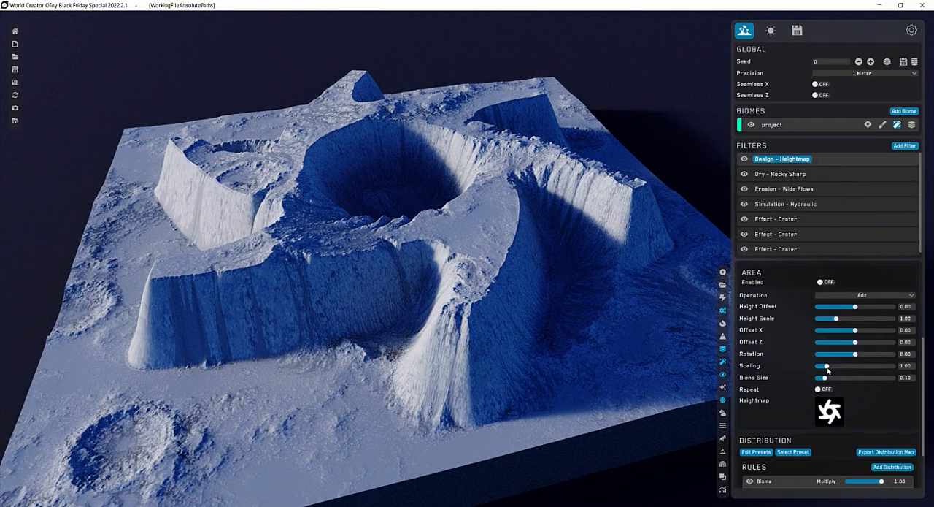
Shrink the logo heightmap to a Scaling of 0.38 with Repeat off, and lower its Height Scale to 0.41.
drag(828, 366, 821, 366)
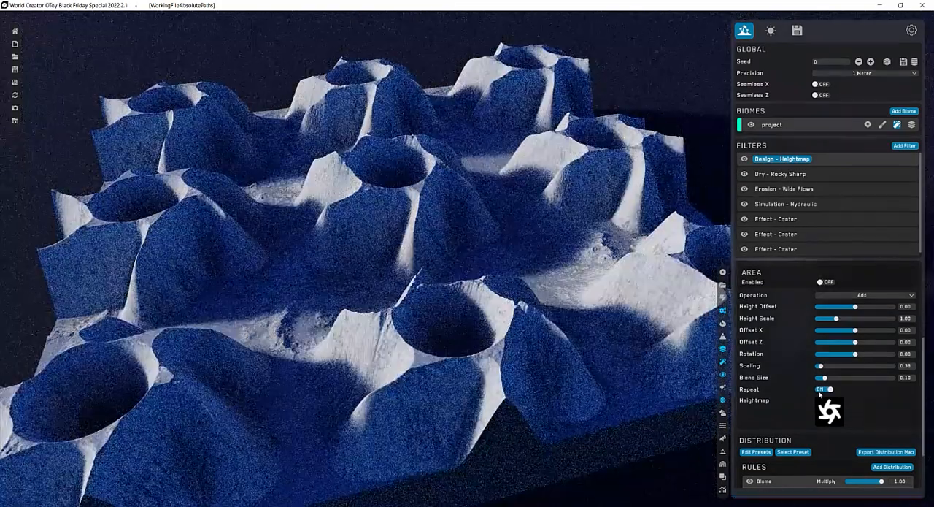
click(820, 389)
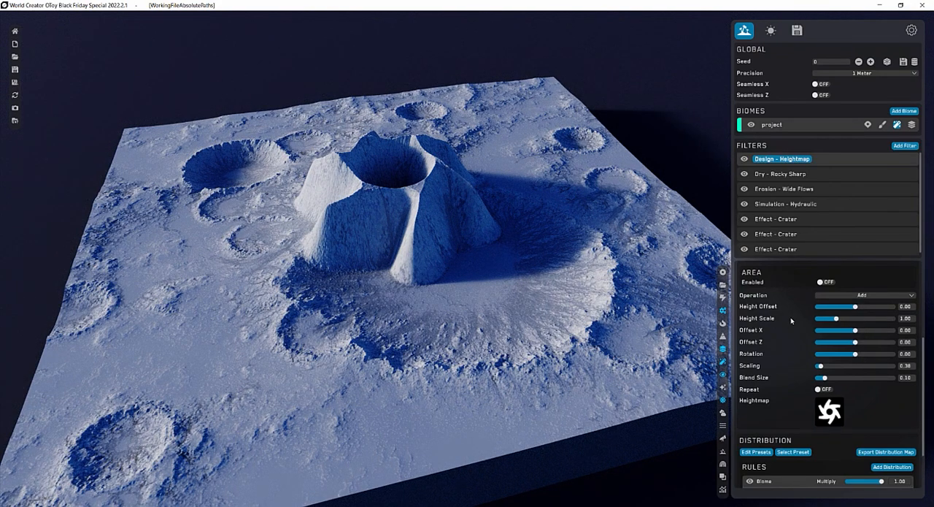
drag(855, 306, 825, 318)
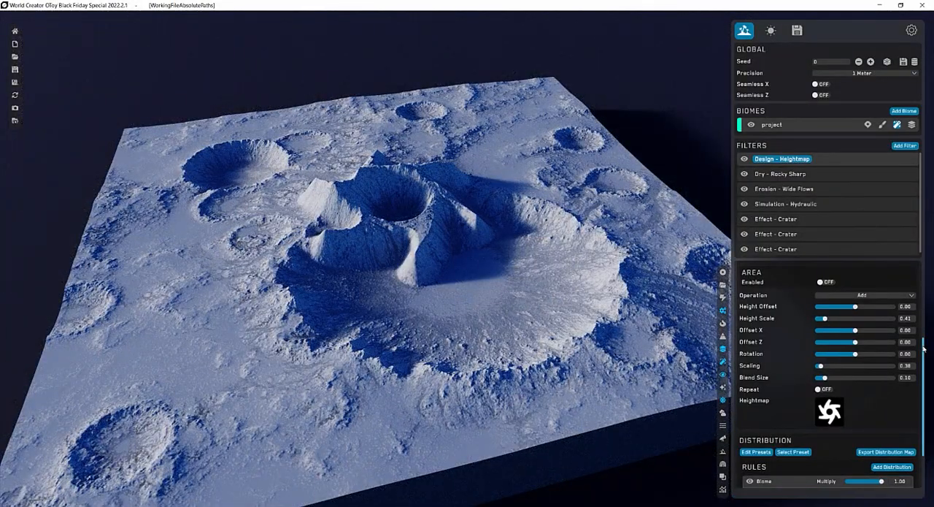
Set the heightmap filter's distribution Blend Value to about 0.58 and its Value to 0.65.
drag(924, 348, 923, 408)
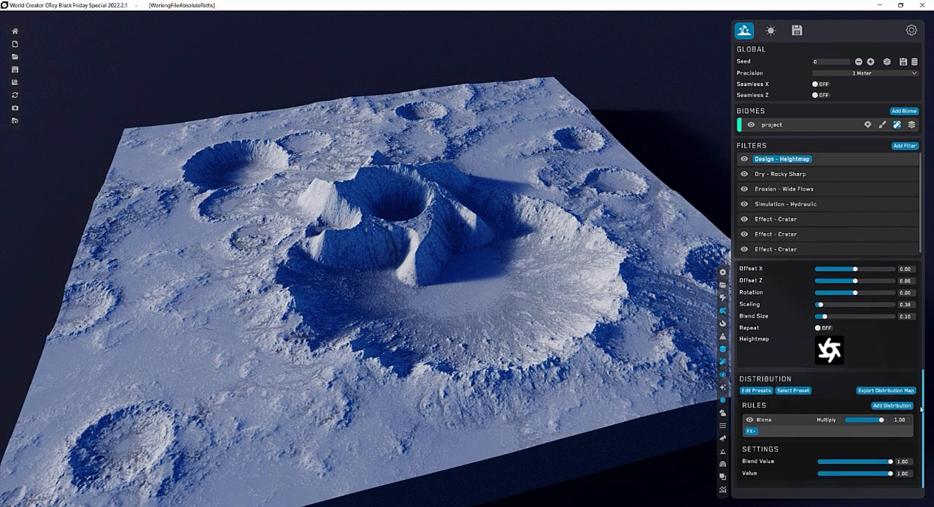
click(865, 462)
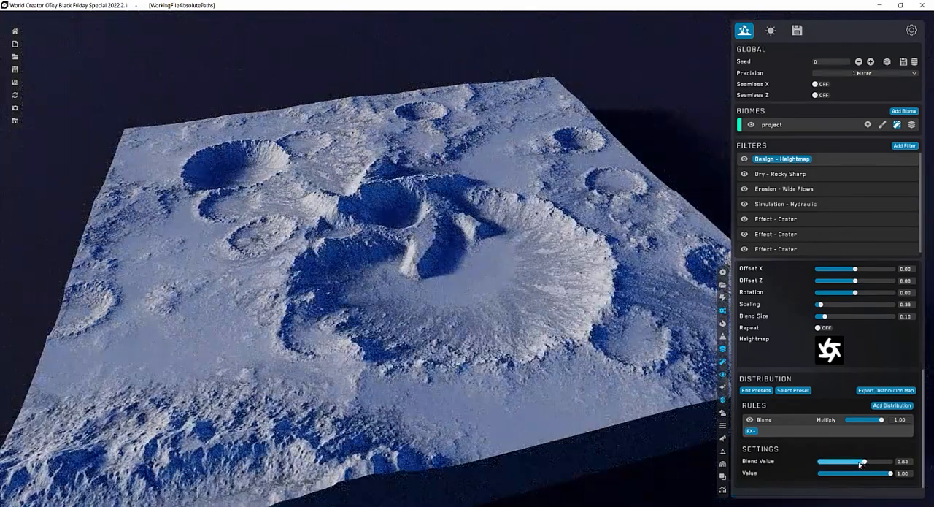
click(867, 473)
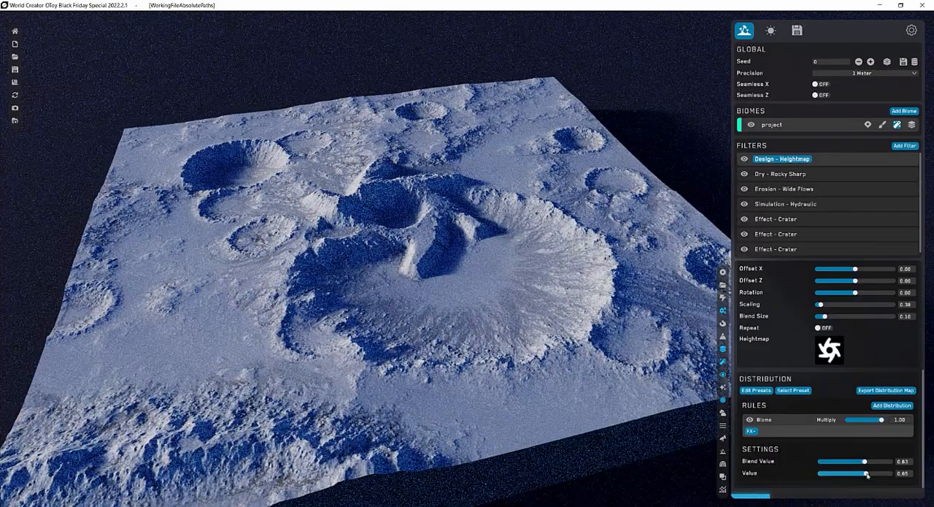
click(862, 461)
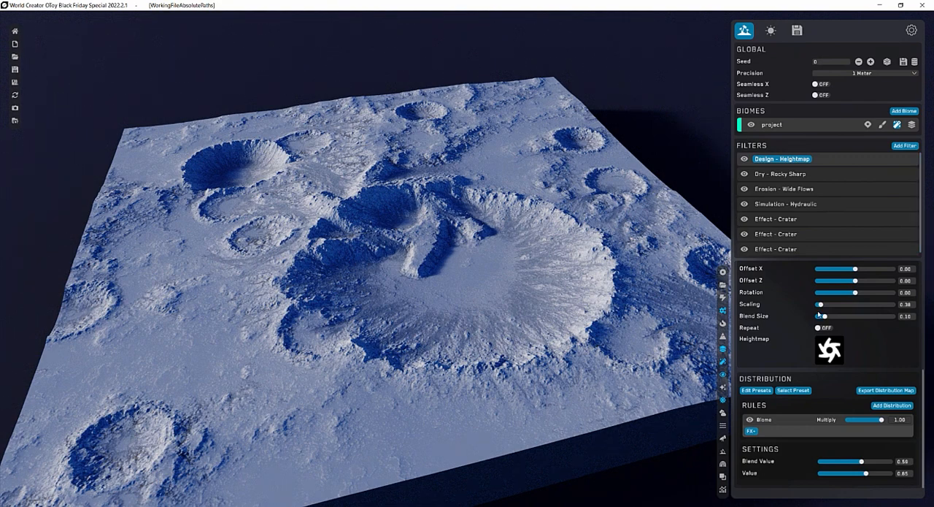
Fit the logo inside the large crater with Scaling .25, Offset X -0.05 and Offset Z 0.15.
click(907, 306)
text(.25)
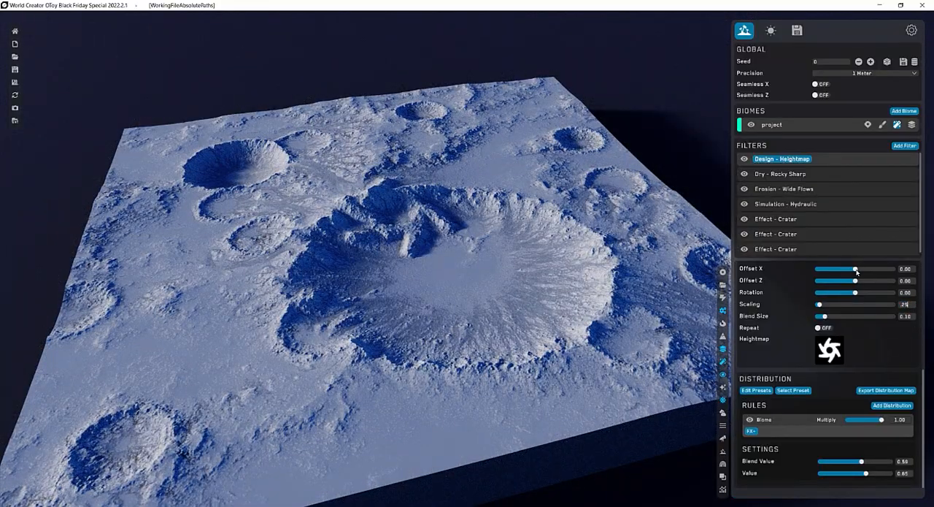
drag(857, 271, 854, 270)
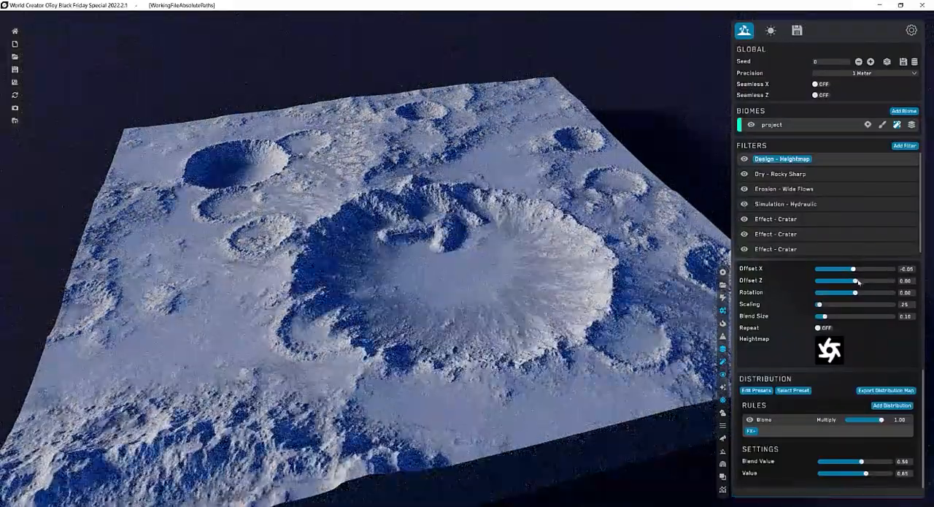
click(858, 281)
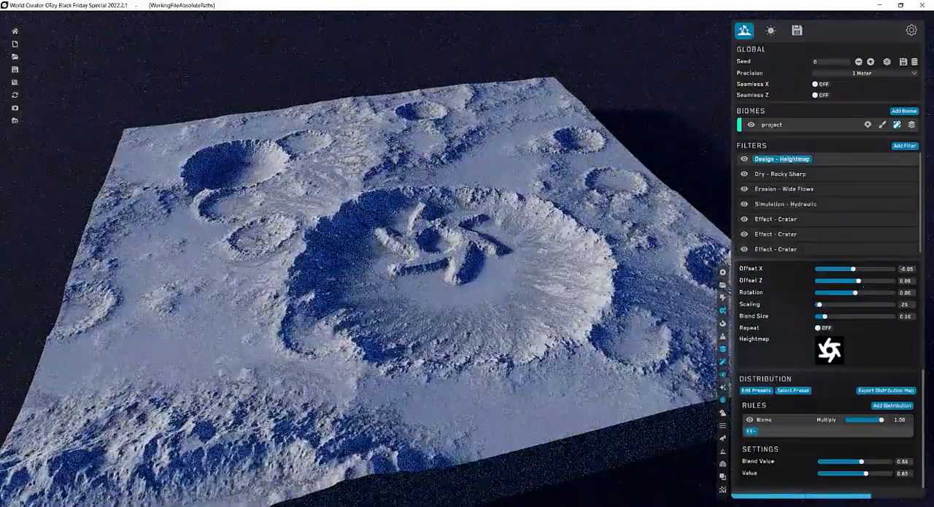
drag(859, 281, 860, 281)
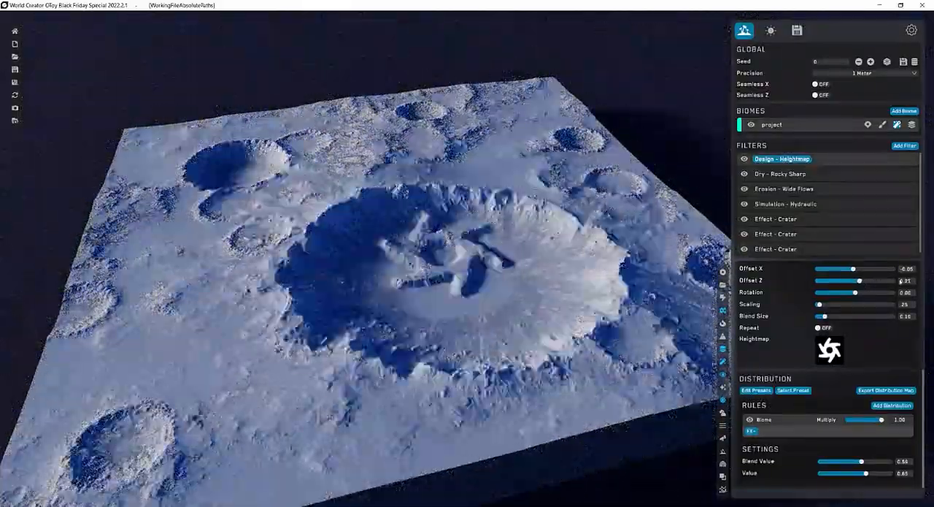
click(862, 281)
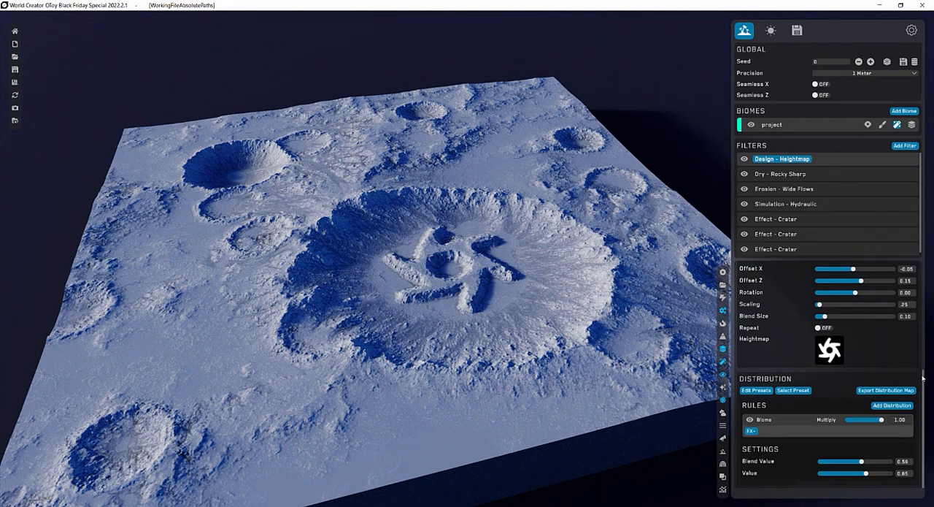
Invert the heightmap filter and reduce its level 8 strength to 45.
drag(924, 374, 930, 263)
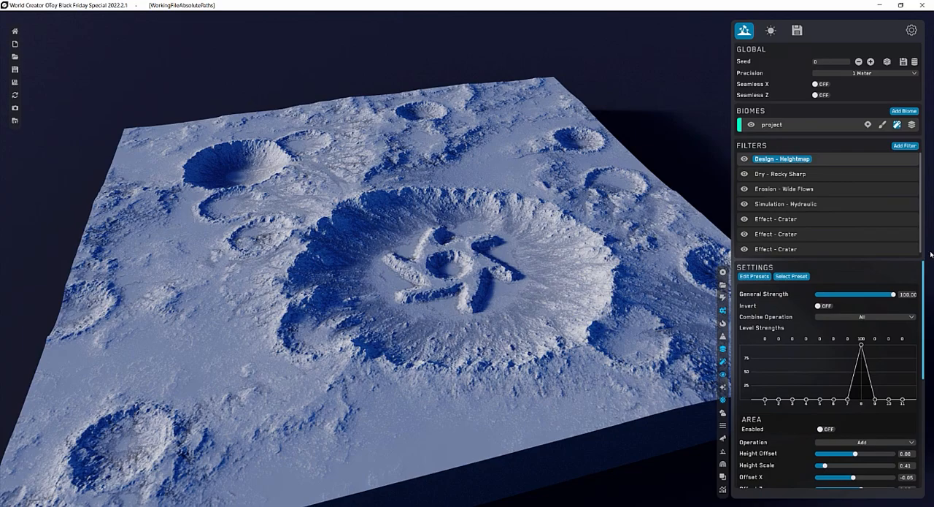
click(820, 306)
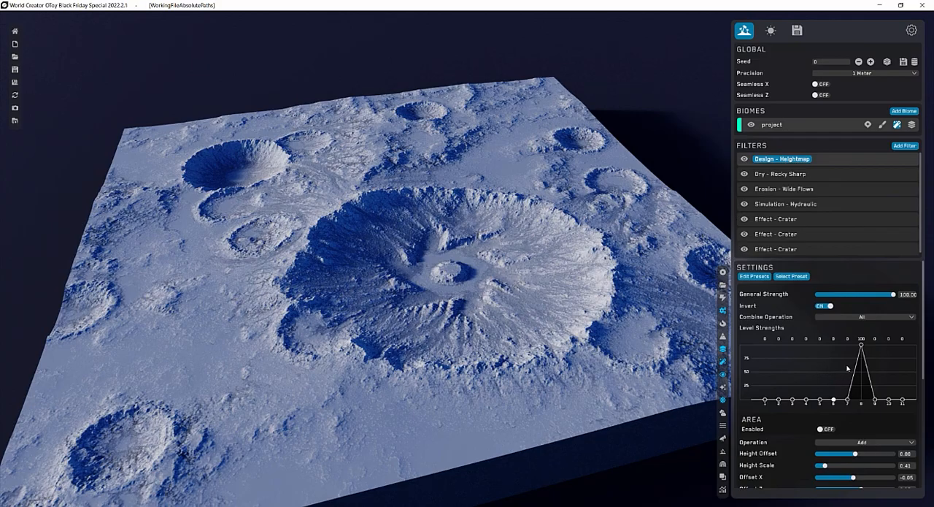
drag(862, 345, 861, 375)
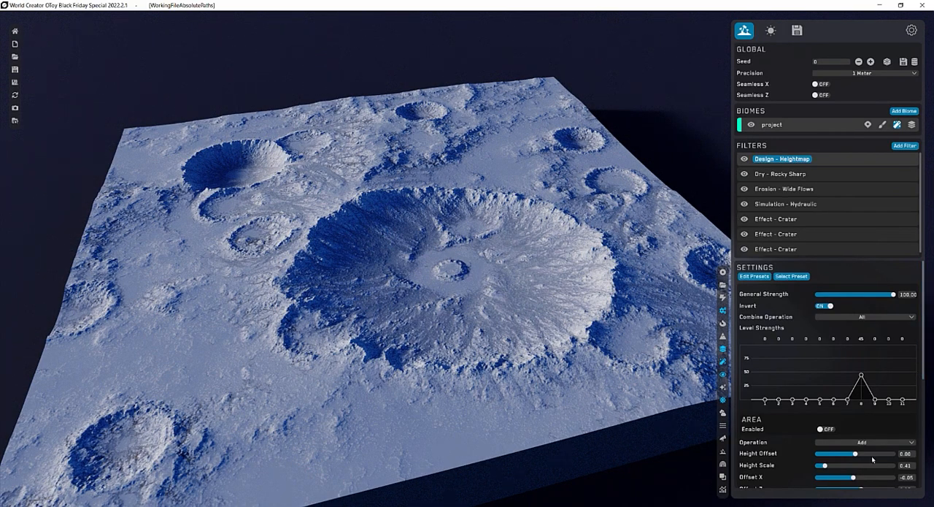
Raise the heightmap filter's Height Scale to 1.11 and its distribution Value to about 0.79.
drag(826, 467, 832, 466)
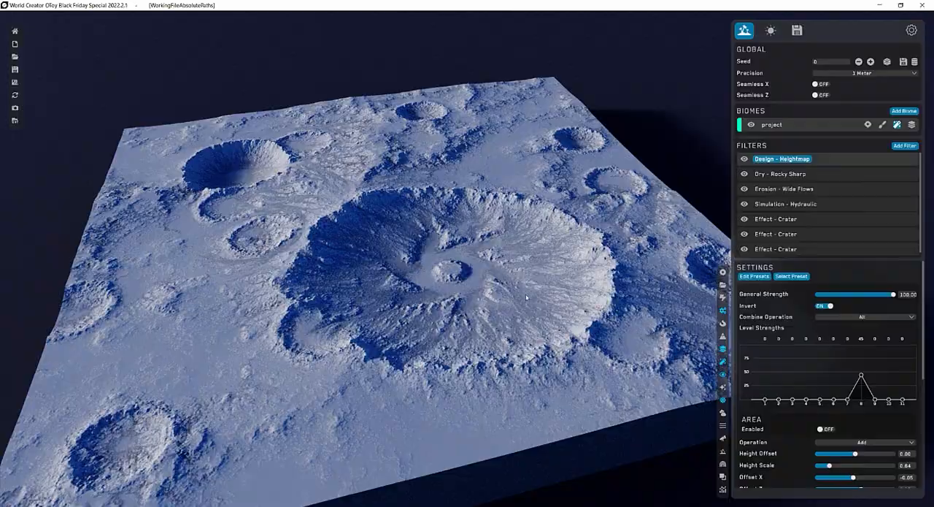
drag(830, 465, 839, 467)
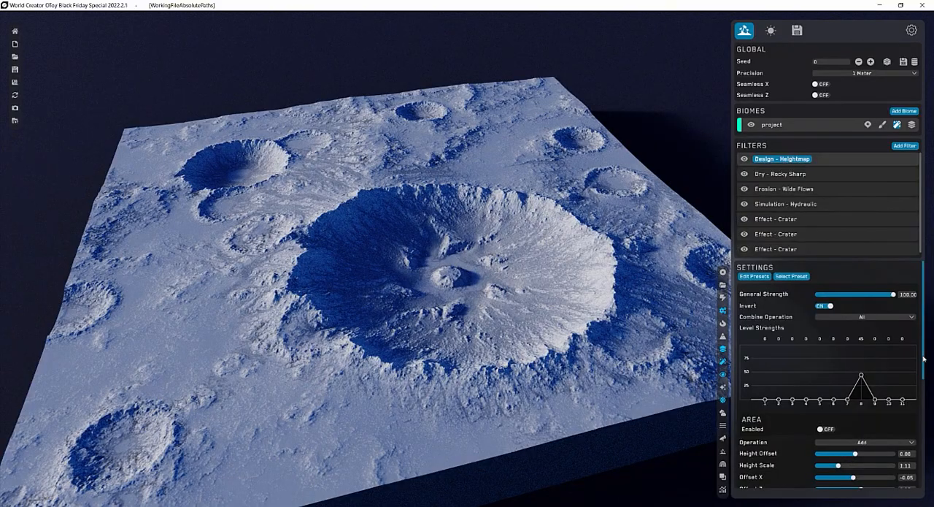
drag(924, 358, 924, 466)
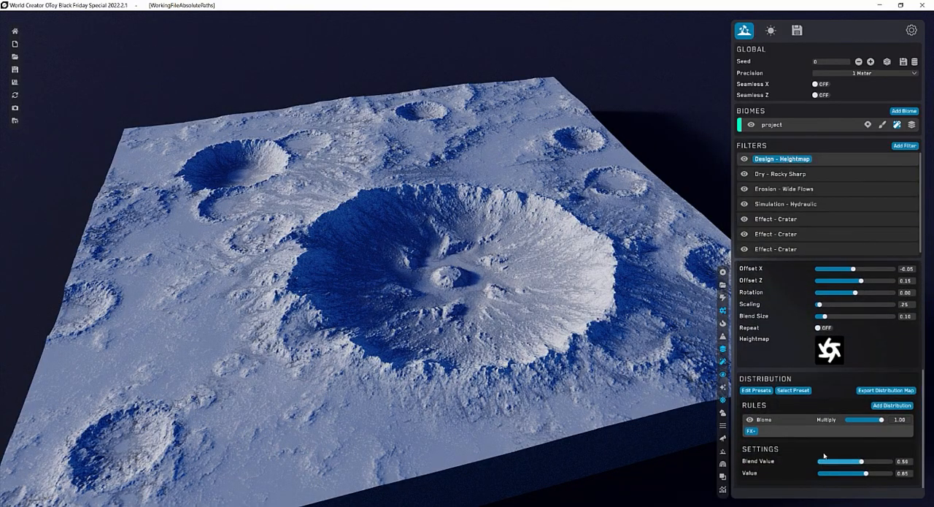
drag(867, 473, 877, 473)
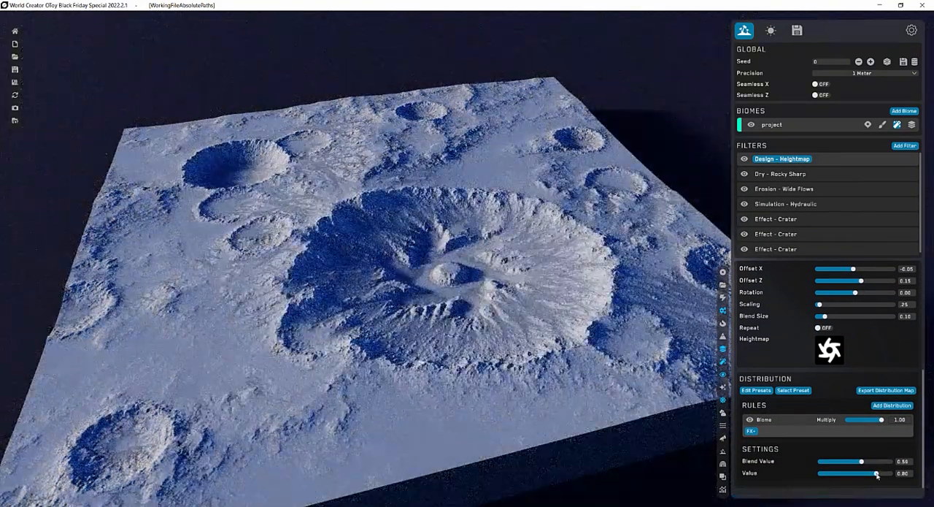
drag(877, 473, 876, 473)
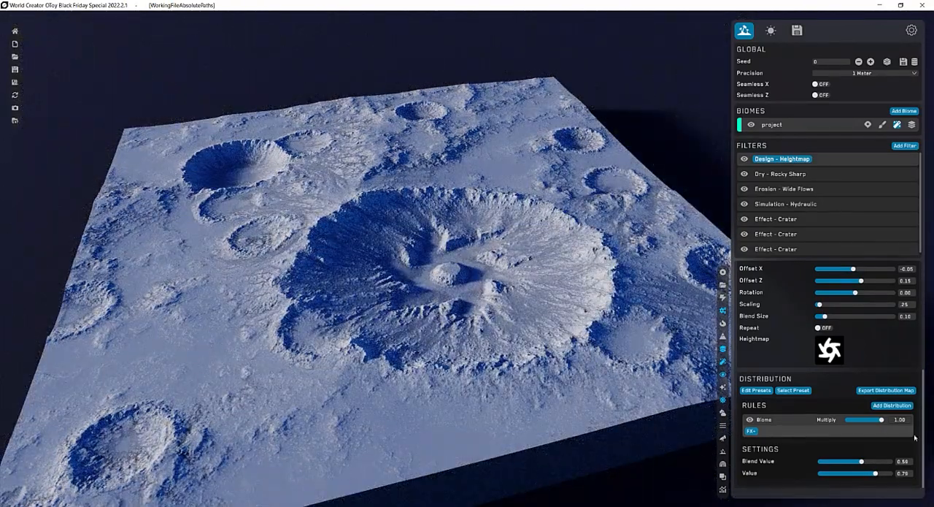
Set the heightmap's level strengths to 22 at level 6, 25 at 7, 23 at 9 and about 19 at 10, with a Blend Value of 0.30.
drag(925, 429, 924, 320)
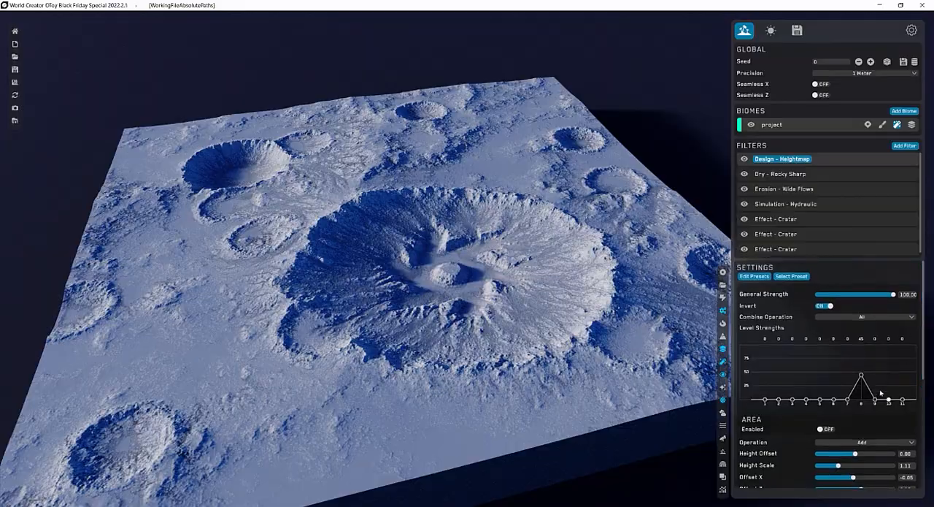
drag(876, 400, 876, 386)
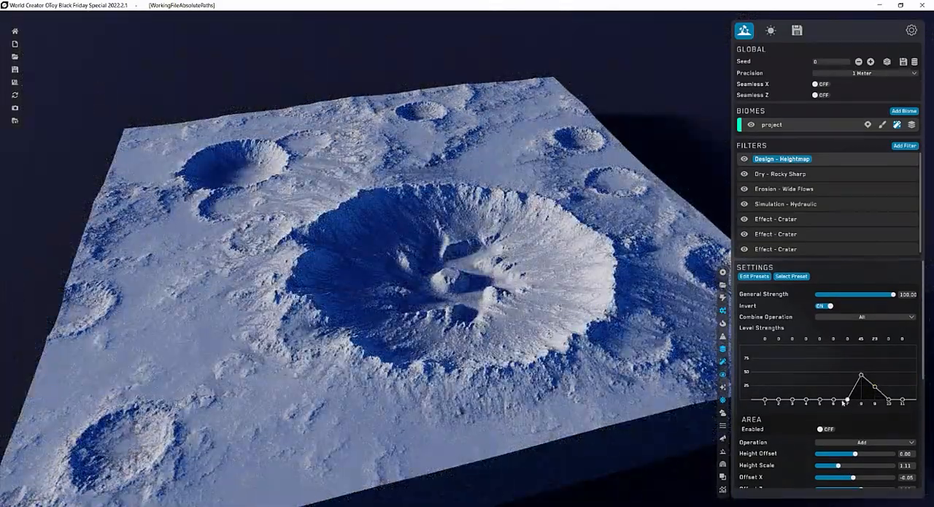
drag(848, 400, 847, 384)
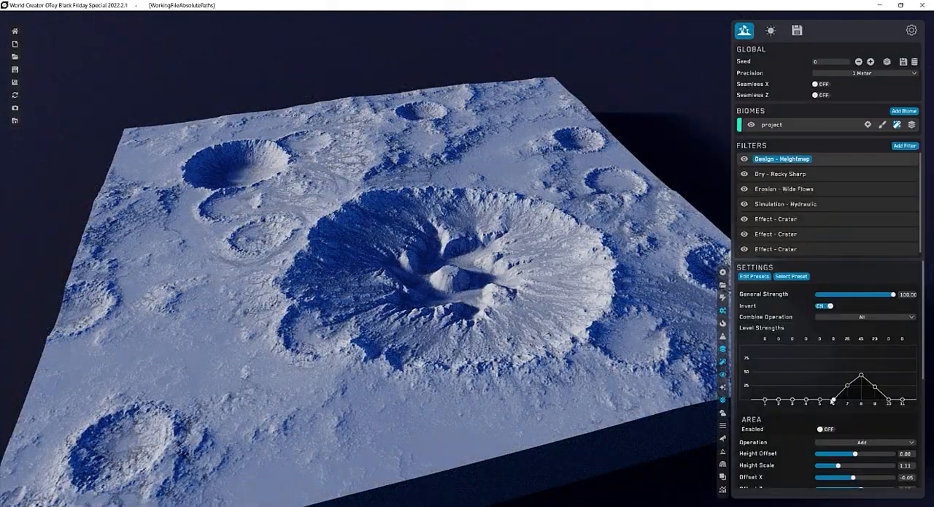
drag(834, 400, 834, 386)
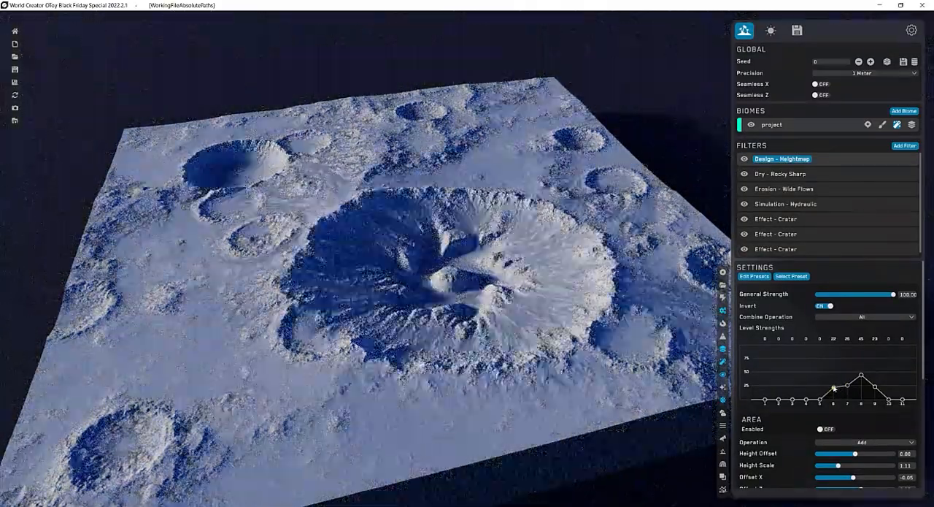
drag(890, 400, 889, 388)
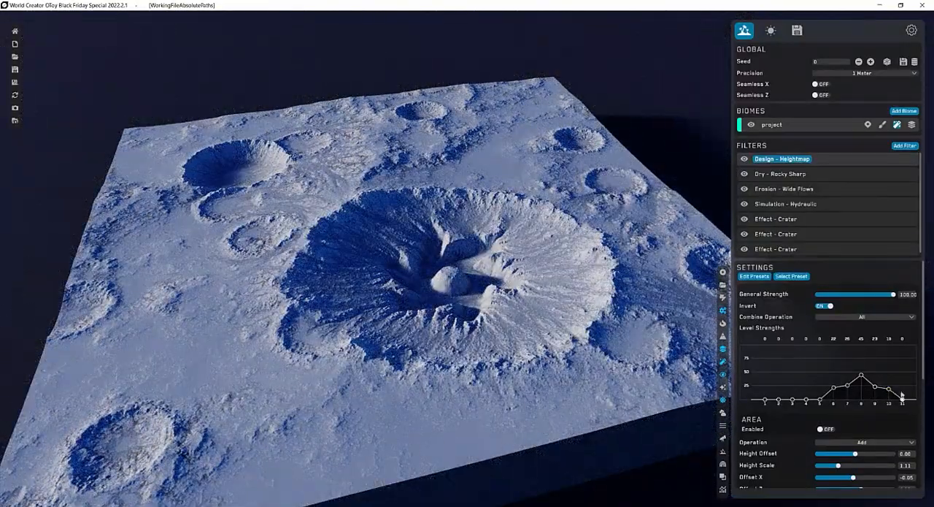
scroll(922, 370, down, 5)
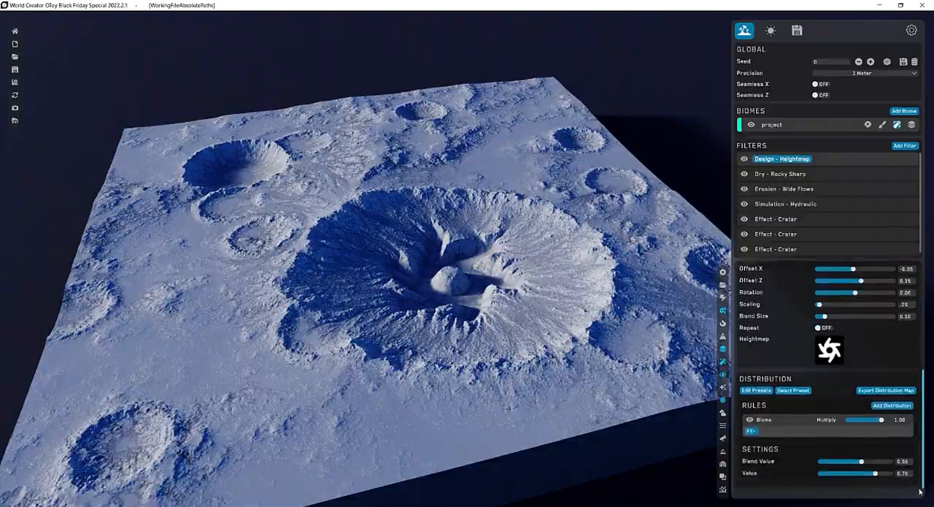
drag(855, 465, 843, 464)
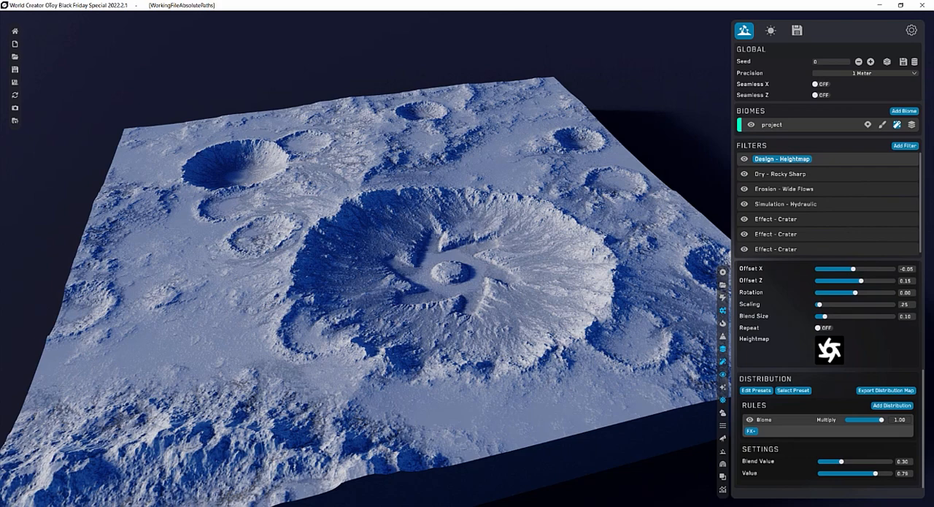
Switch to the image viewer, compare the speckled and blurred OctaneRender_logo heightmap variants, and close the viewer.
key(alt+Tab)
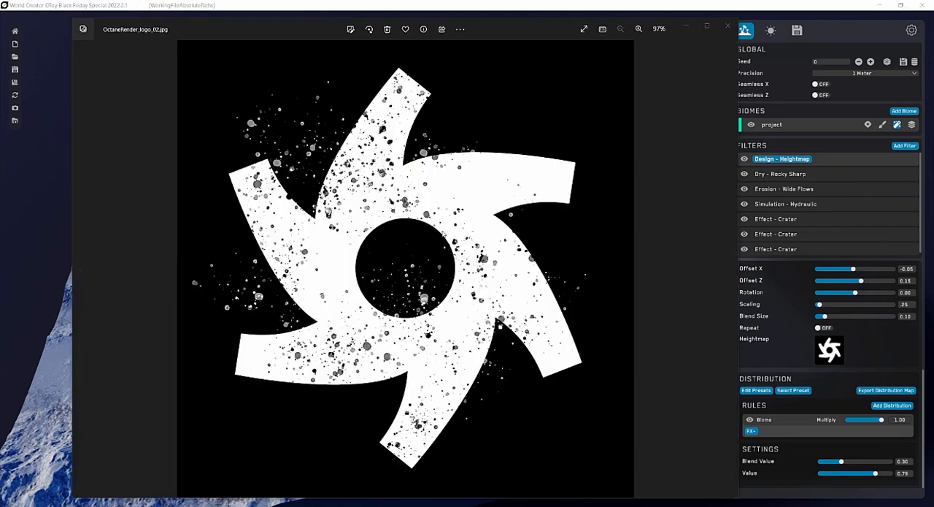
drag(293, 34, 282, 35)
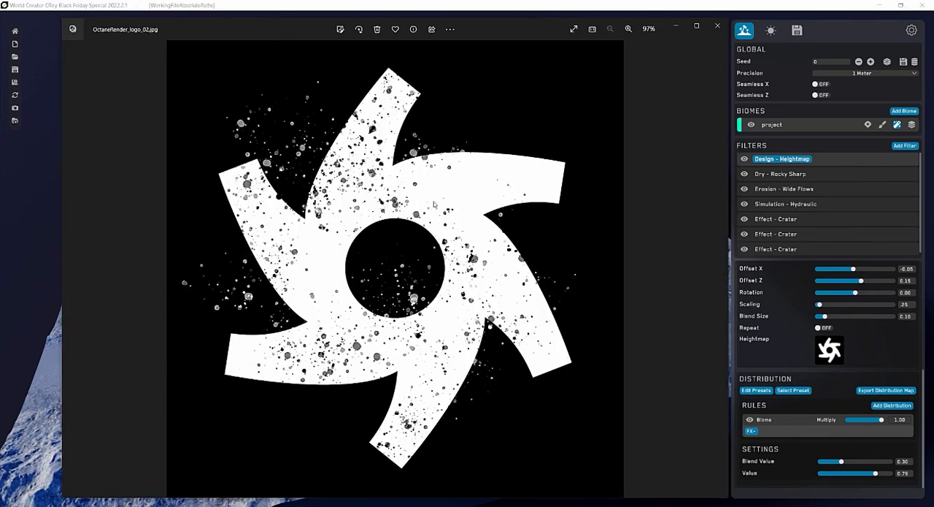
mouse_move(552, 32)
mouse_down()
mouse_move(549, 16)
mouse_move(547, 23)
mouse_up()
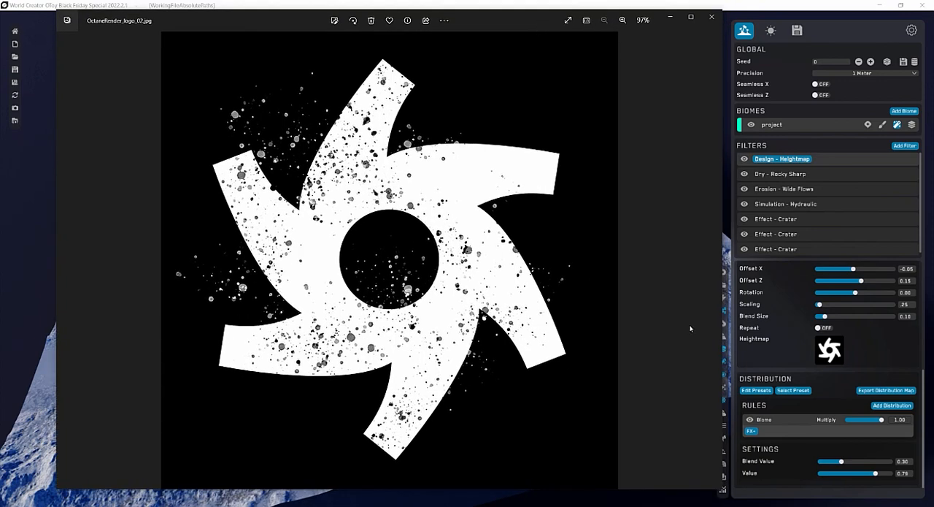
click(714, 261)
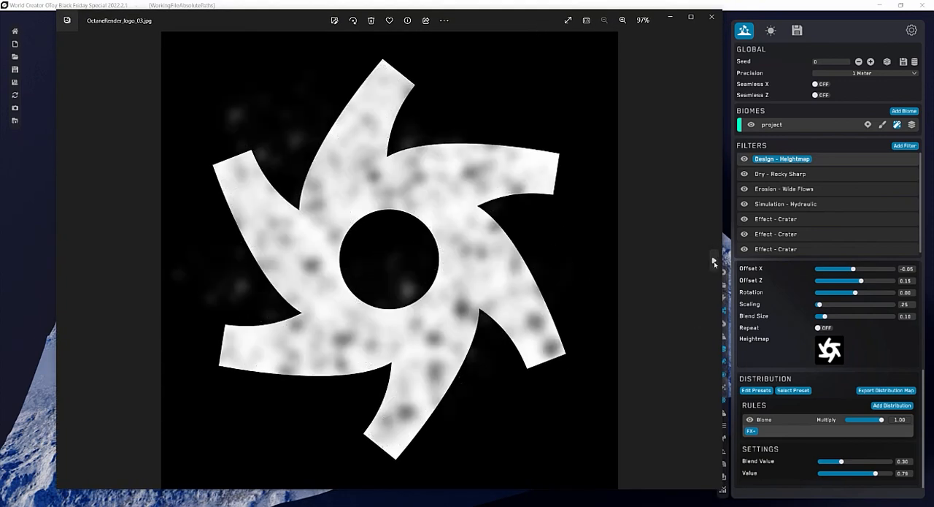
click(63, 259)
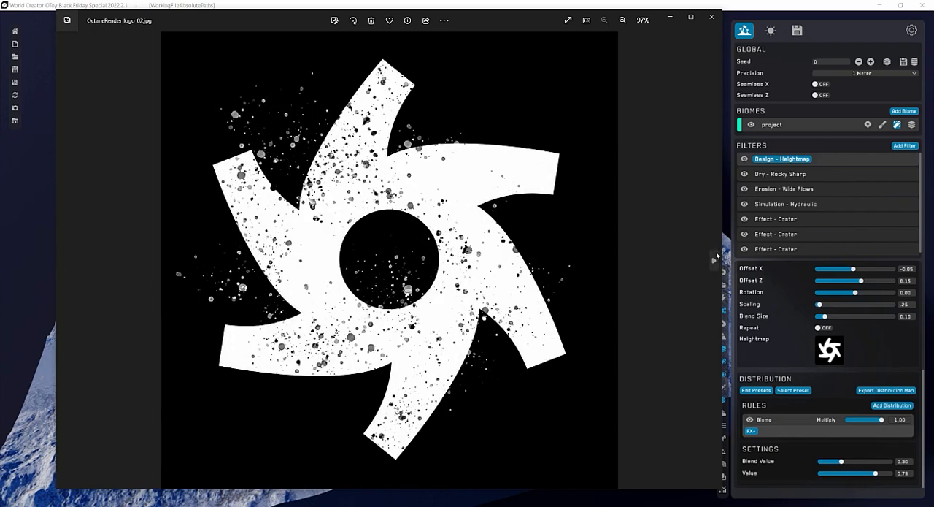
click(714, 259)
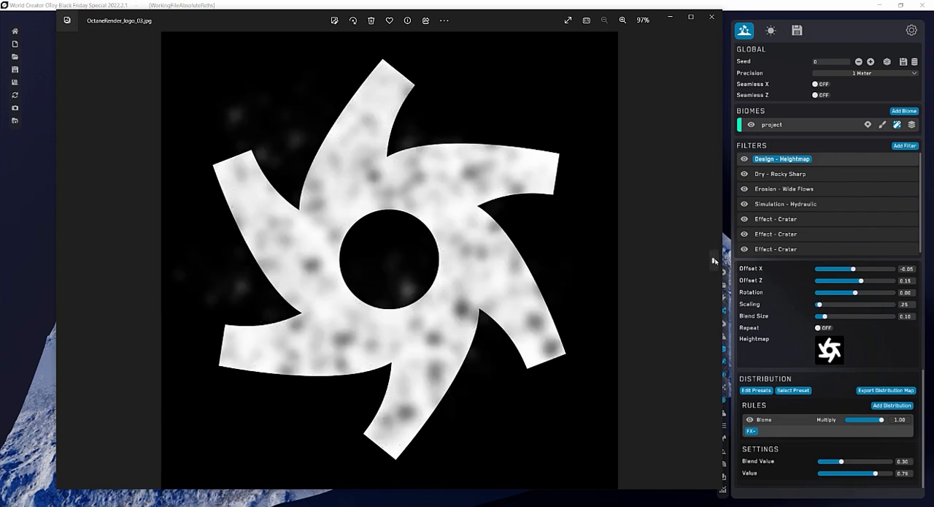
click(715, 260)
click(715, 260)
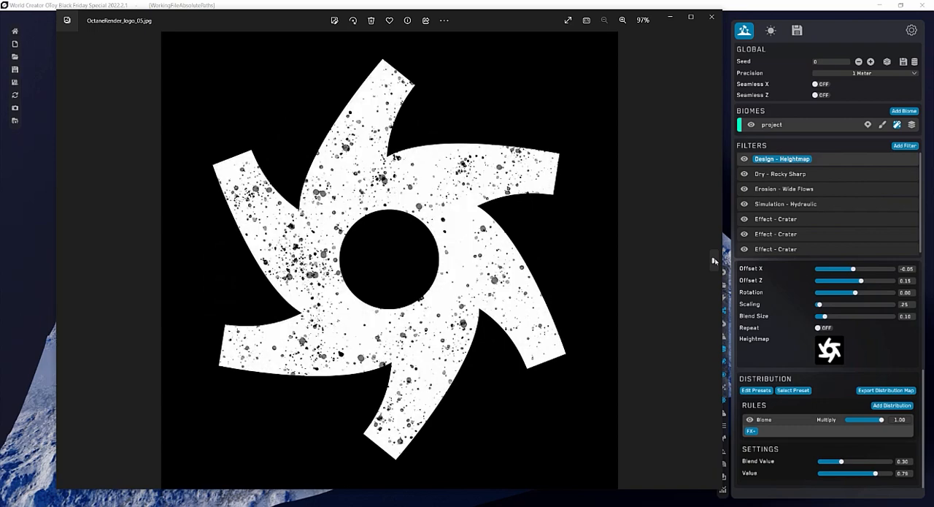
click(715, 260)
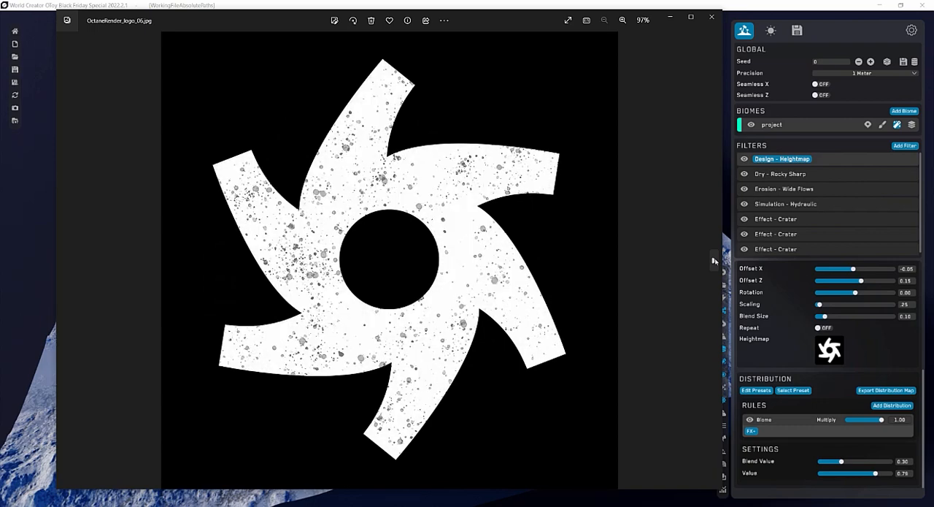
click(714, 260)
click(65, 261)
click(64, 261)
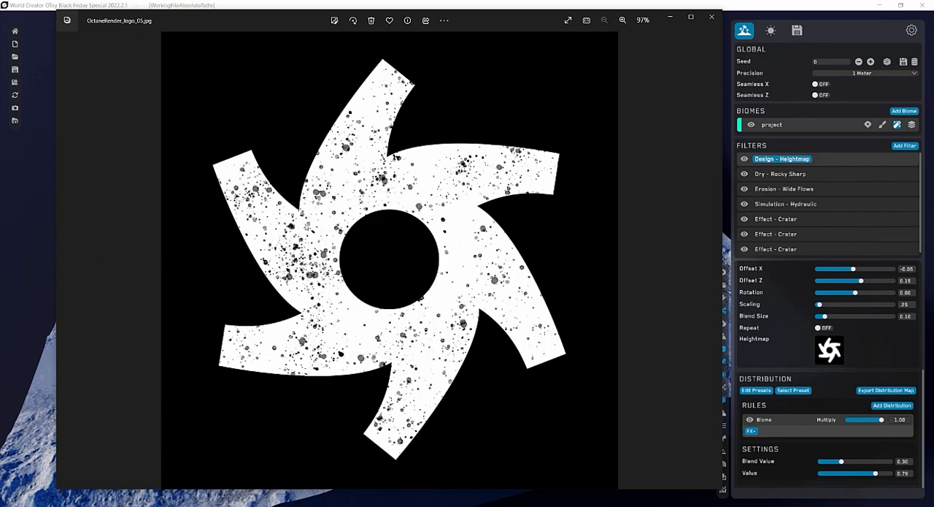
click(711, 17)
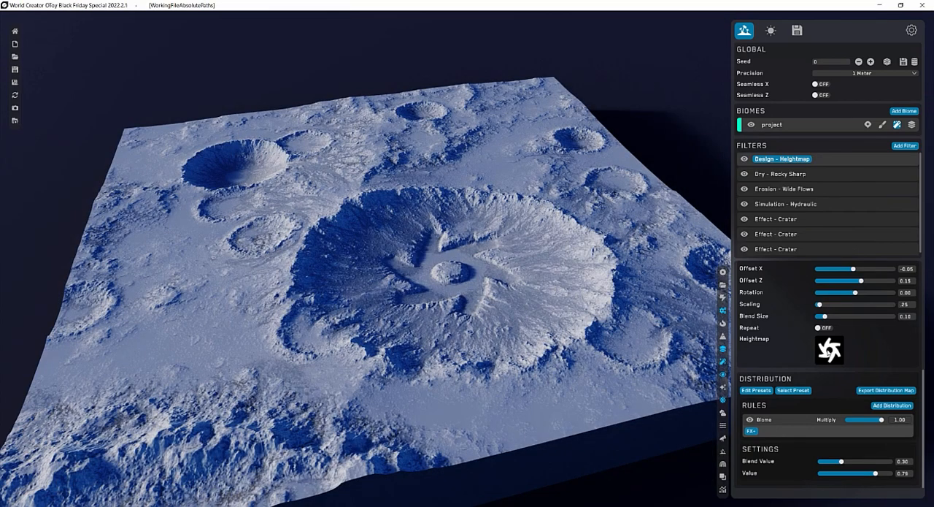
Replace the heightmap filter's image with OctaneRender_logo_05 from the Otoy_Logos_All folder.
click(830, 352)
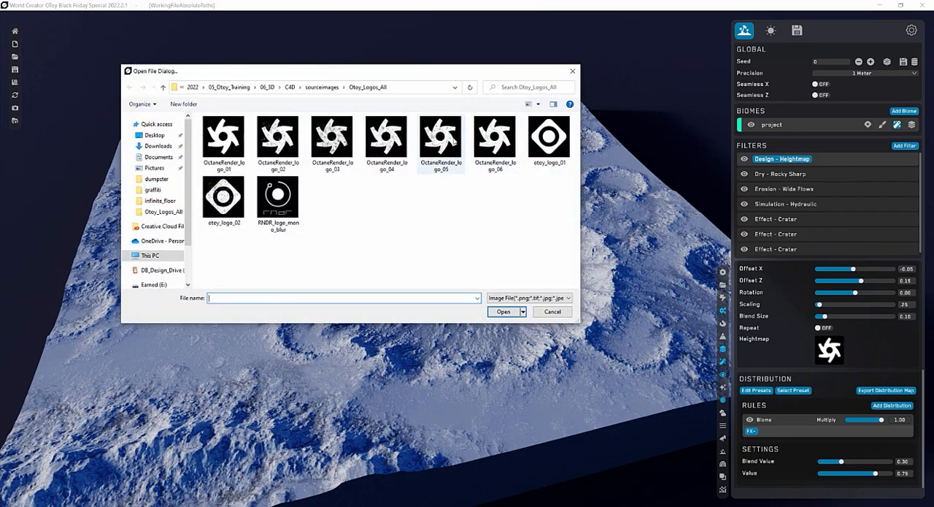
click(430, 164)
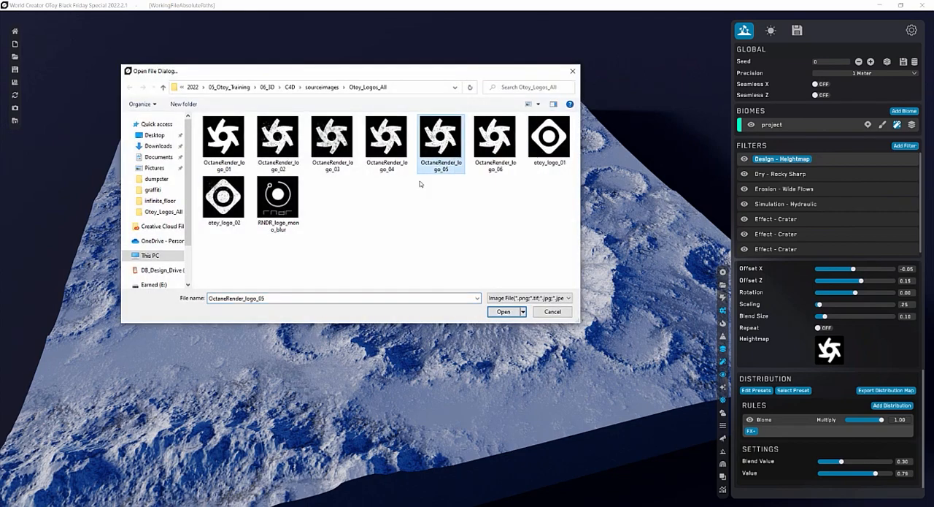
click(502, 312)
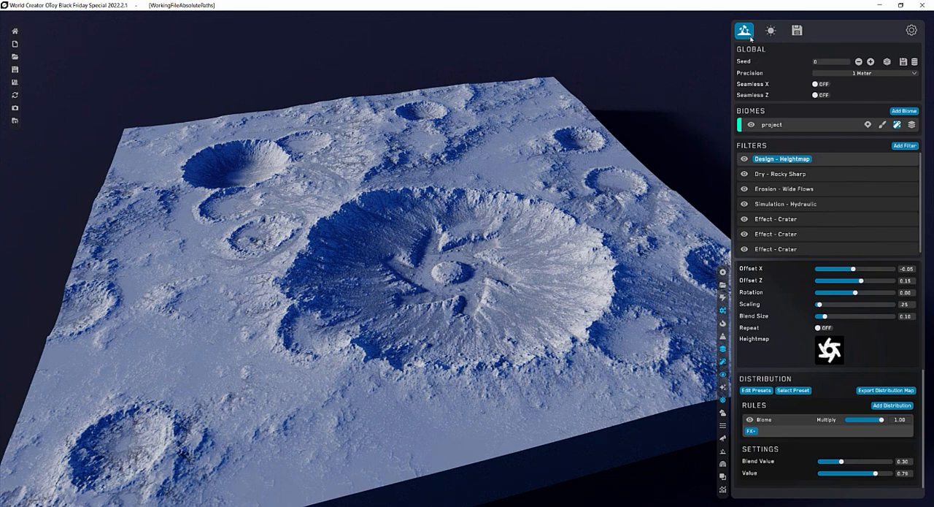
Select the project biome and try the coarser terrain Precision values 2 Meter and 4 Meter on a close view of the crater.
click(794, 124)
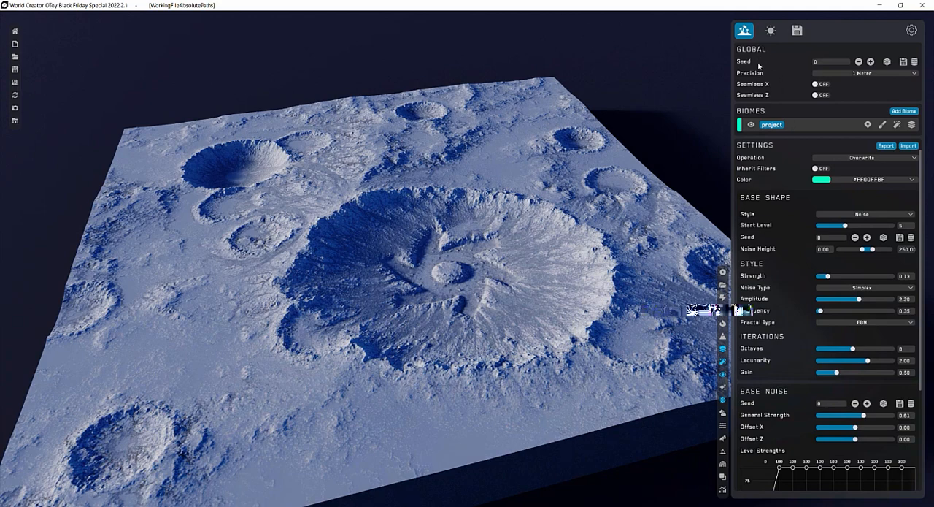
click(843, 74)
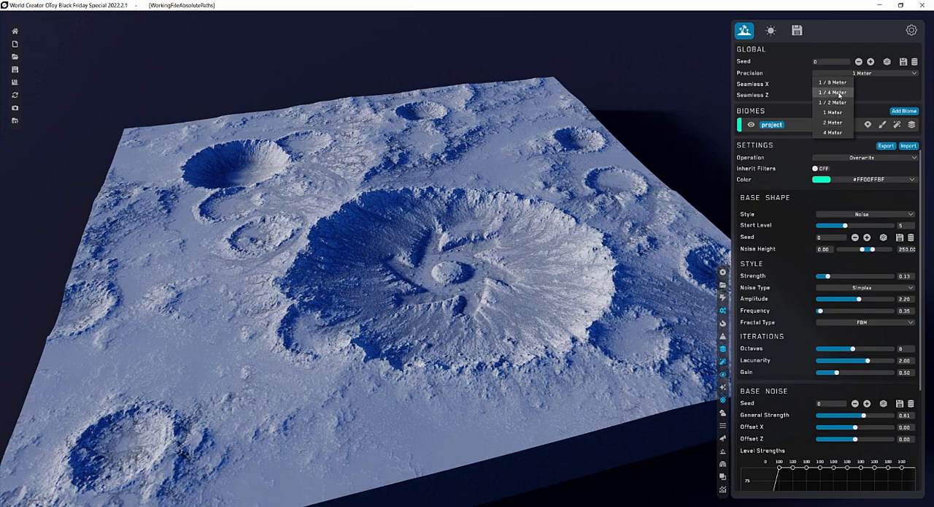
click(866, 94)
scroll(418, 315, up, 5)
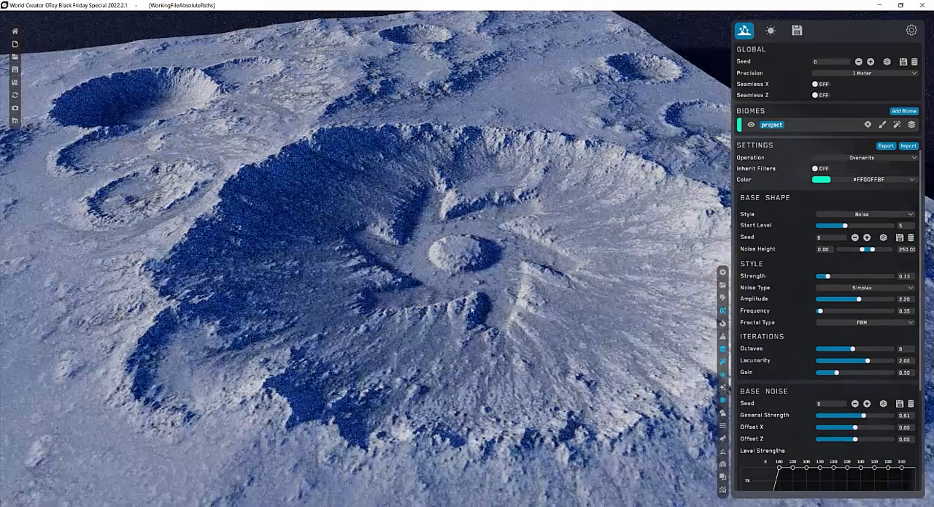
click(841, 74)
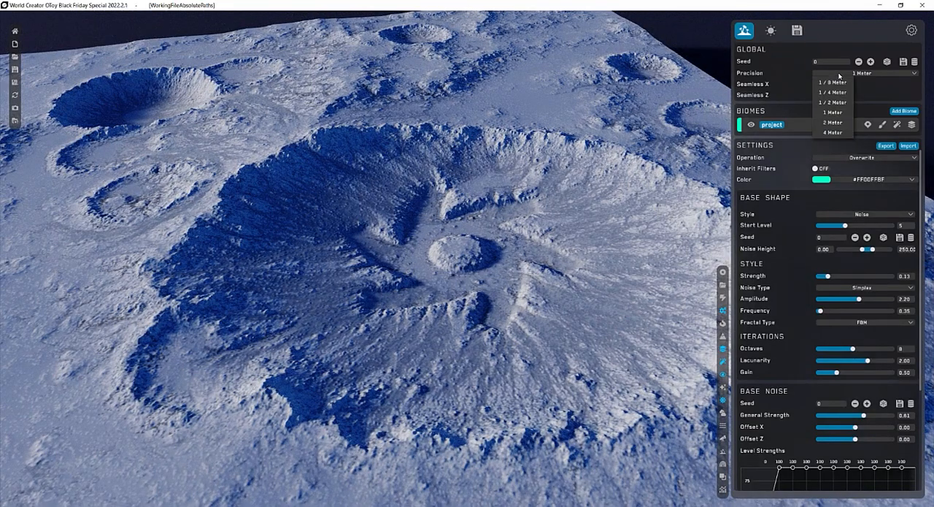
click(833, 122)
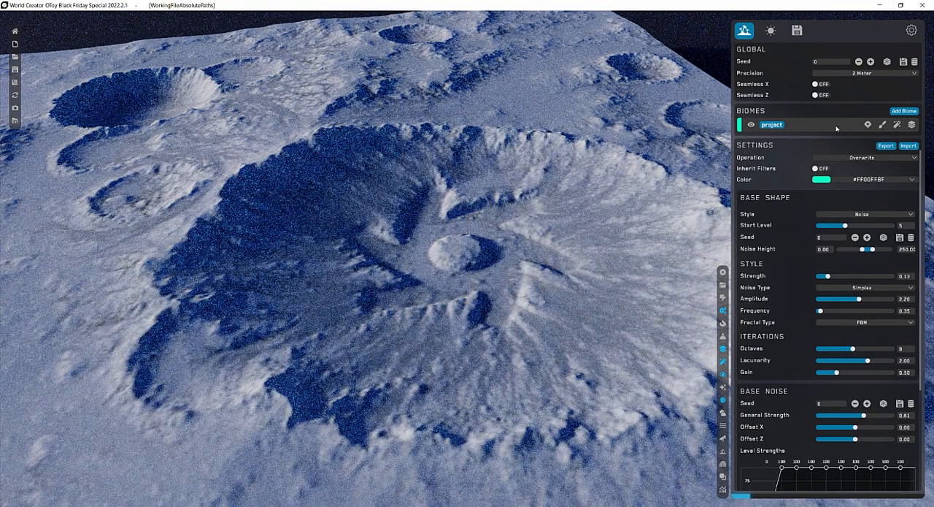
click(822, 73)
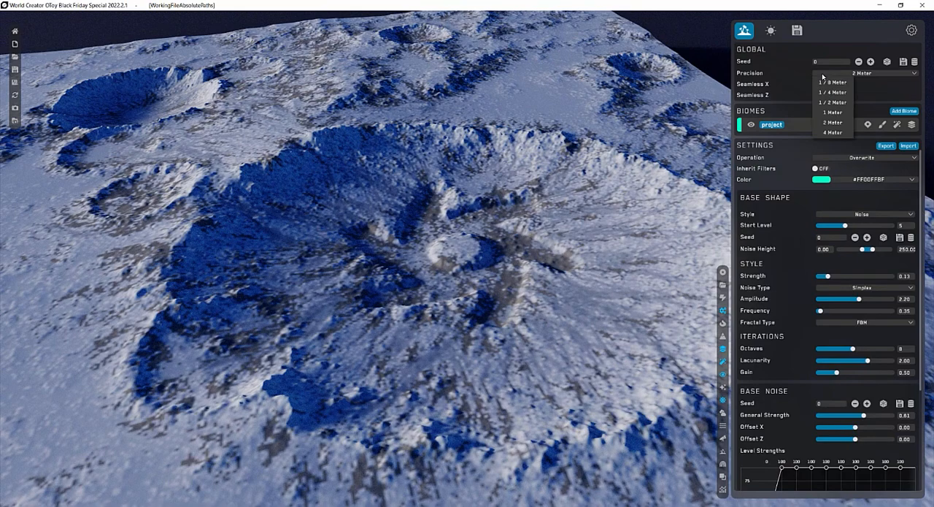
click(830, 137)
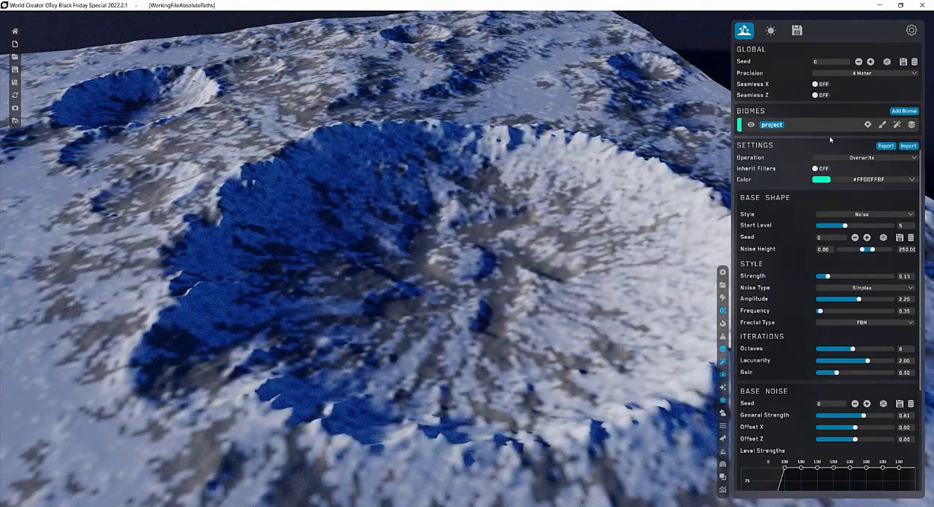
Try a terrain Precision of 1/2 Meter, and set it to 1/4 Meter.
click(840, 73)
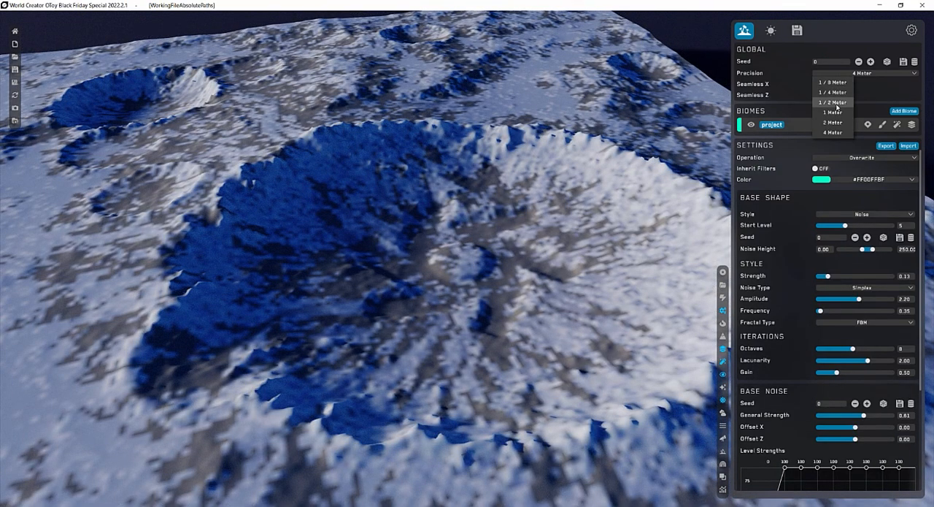
click(837, 103)
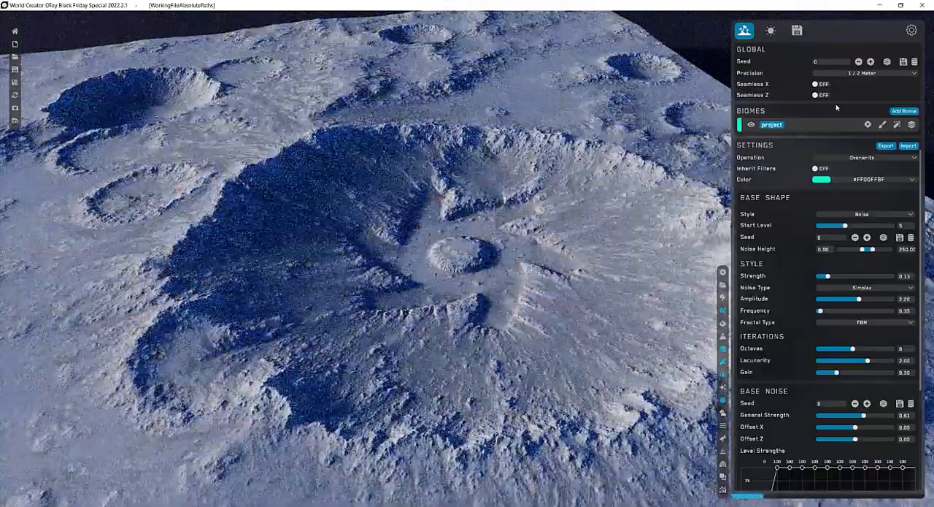
click(840, 76)
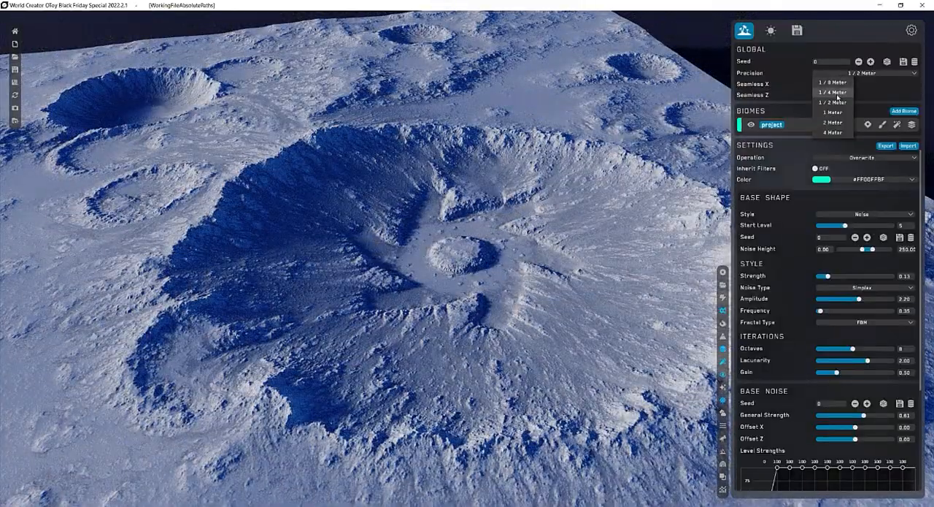
click(836, 93)
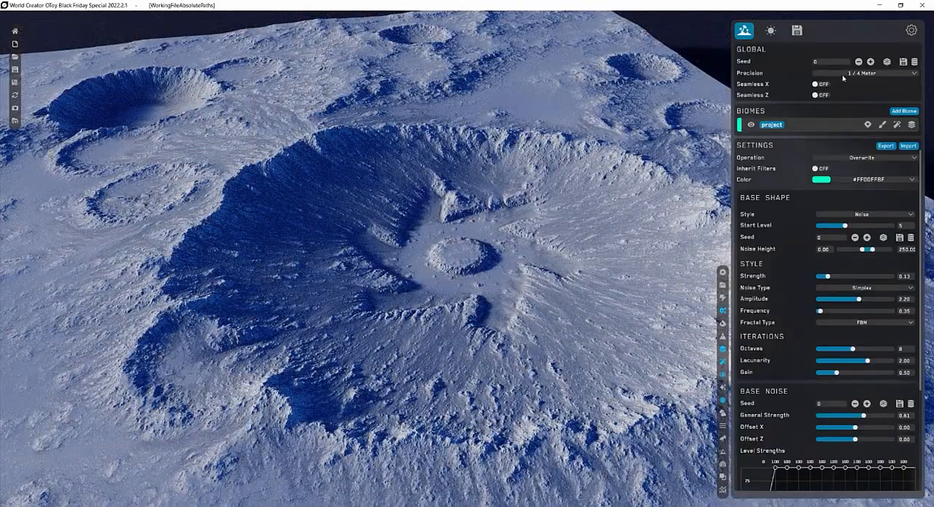
click(844, 73)
click(870, 89)
In the Design - Heightmap filter, raise the level strengths to about 35 at level 6, 45 at 7, 65 at 8, 42 at 9 and 39 at 10.
click(898, 125)
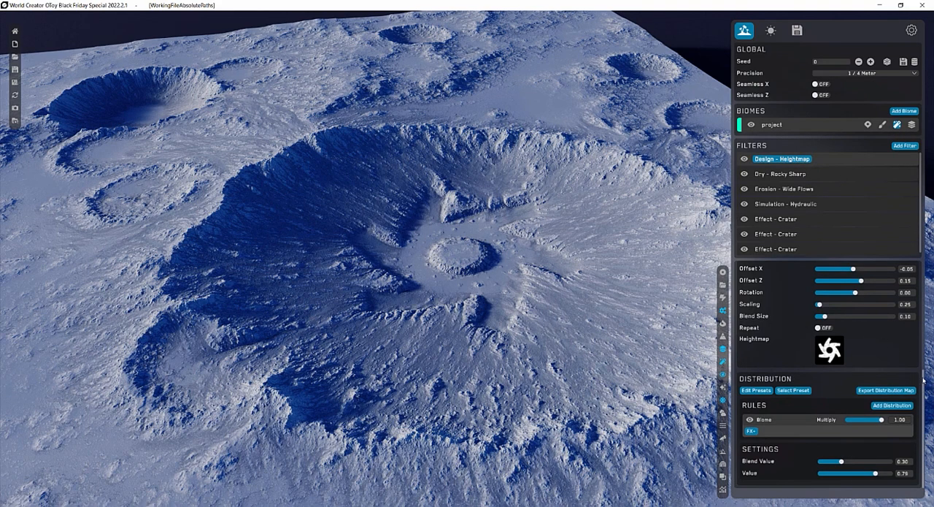
scroll(924, 380, up, 4)
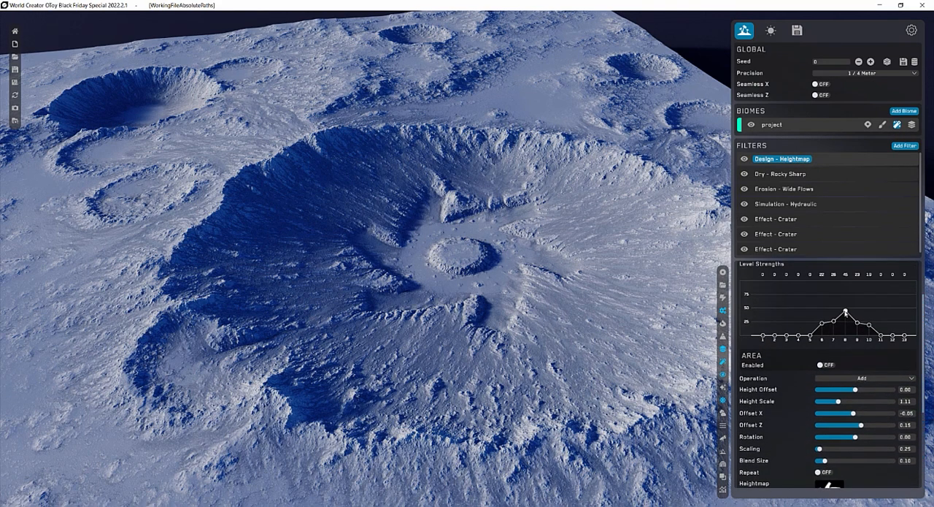
mouse_move(845, 312)
mouse_down()
mouse_move(846, 300)
mouse_move(868, 316)
mouse_up()
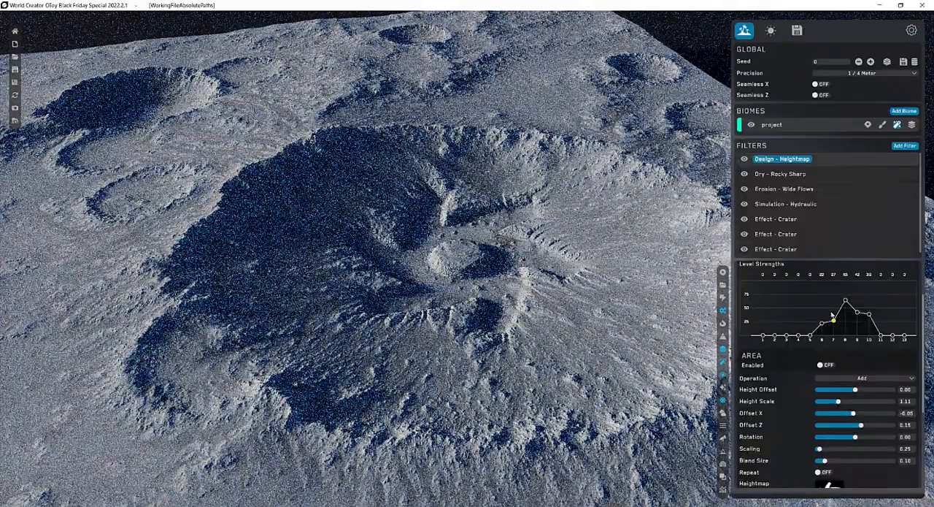
mouse_move(833, 319)
mouse_down()
mouse_move(833, 311)
mouse_move(824, 317)
mouse_up()
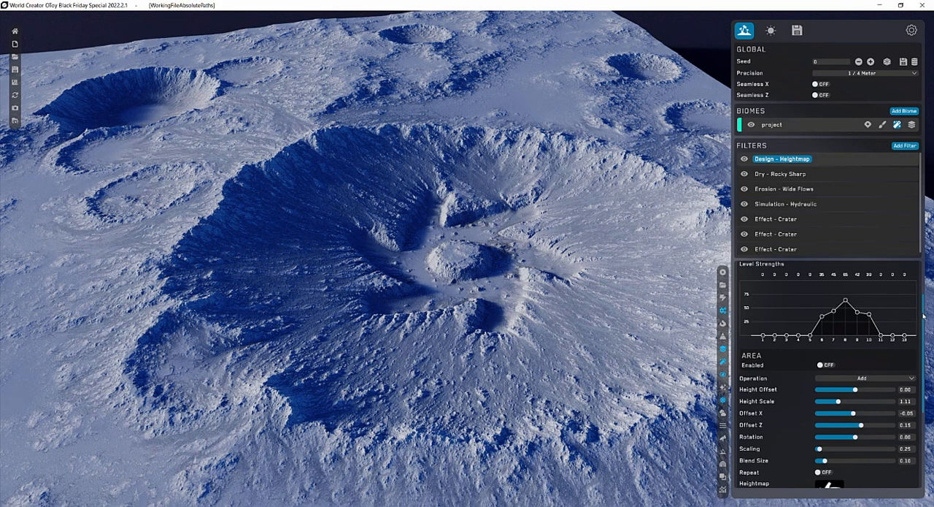
drag(923, 322, 924, 358)
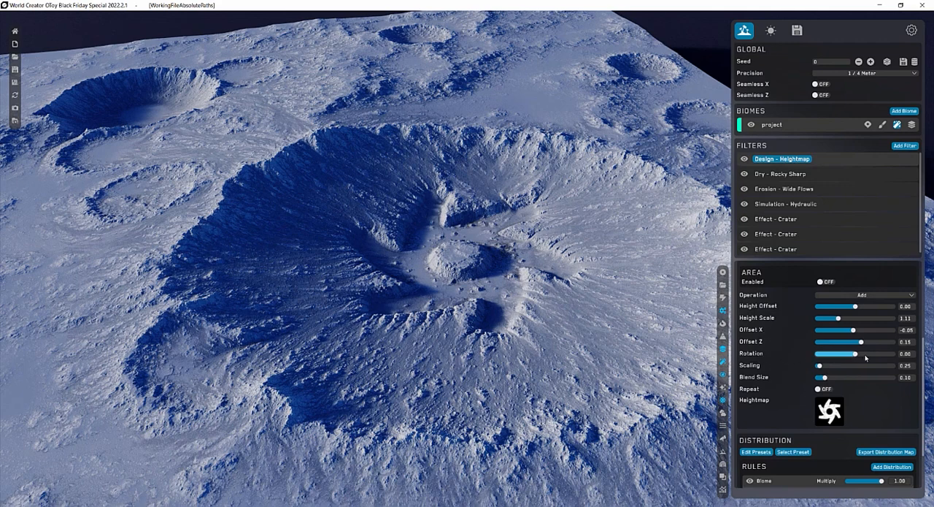
drag(923, 368, 925, 407)
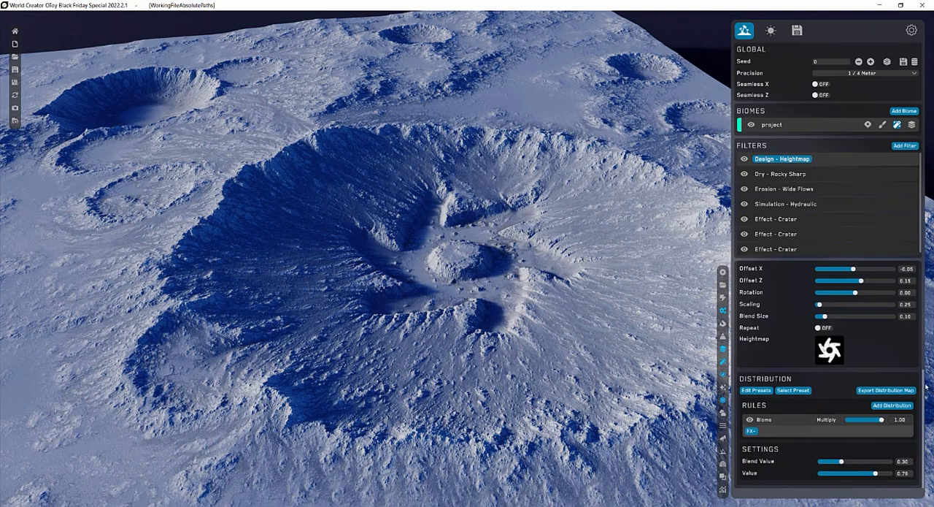
drag(925, 388, 923, 271)
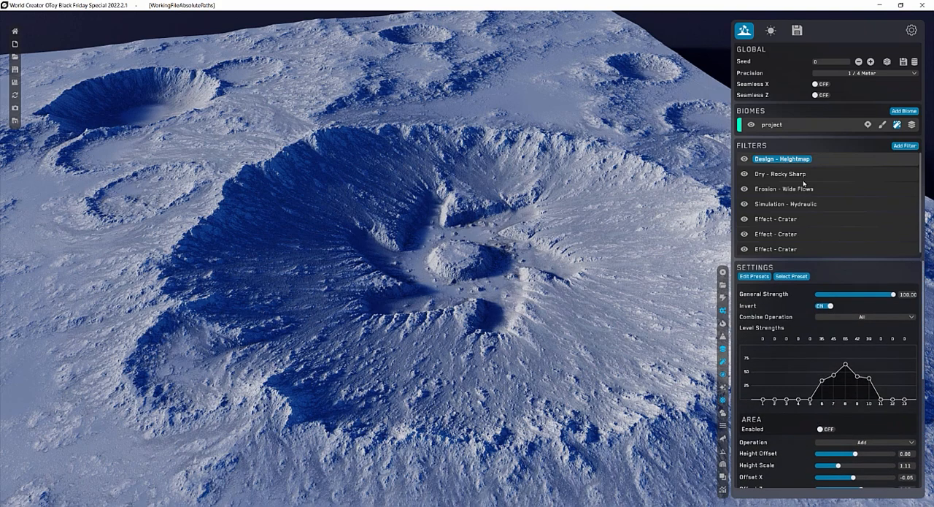
On the Dry - Rocky Sharp filter, try Invert and switch it back off, and set Sharpness Strength to about 55.
click(804, 175)
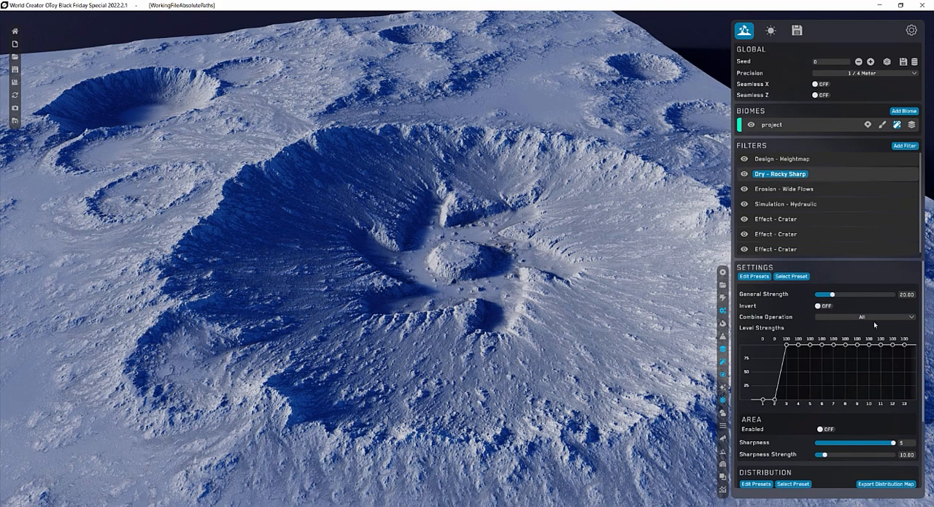
click(827, 306)
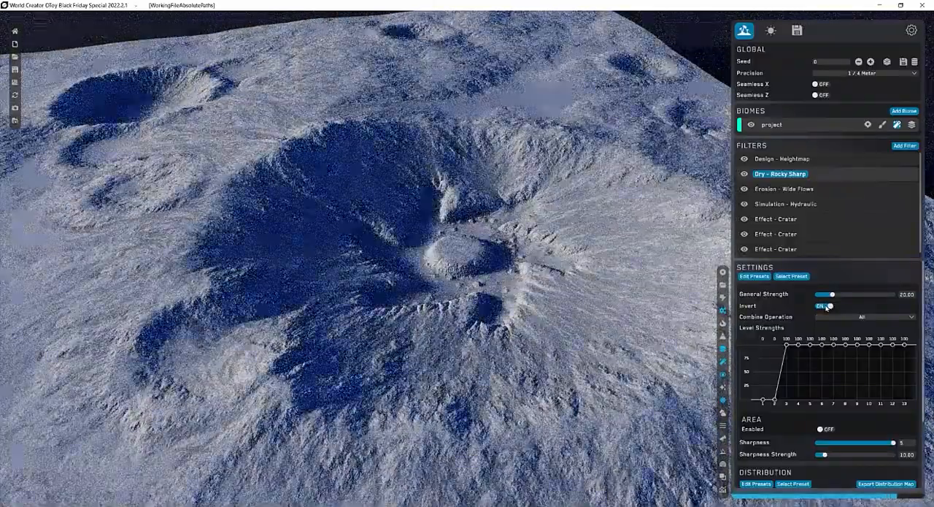
click(827, 305)
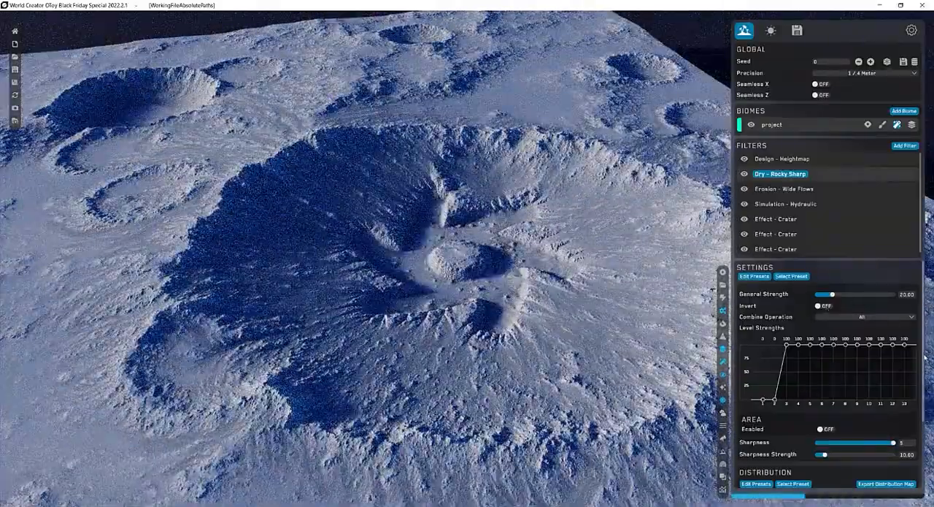
scroll(926, 372, down, 3)
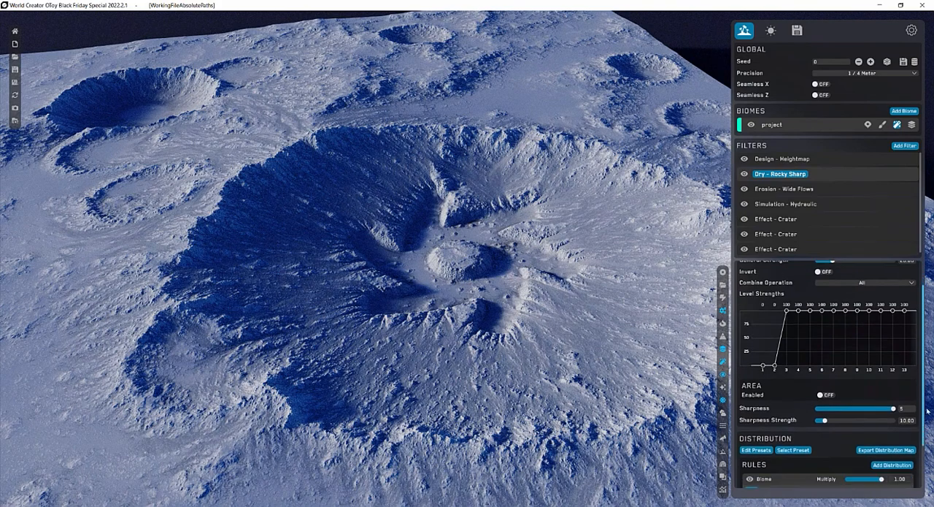
scroll(926, 422, down, 2)
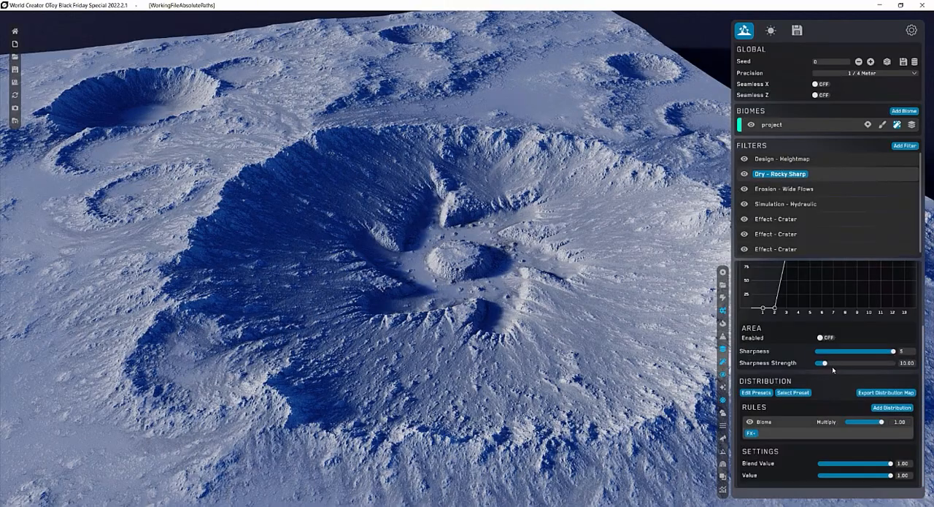
click(860, 362)
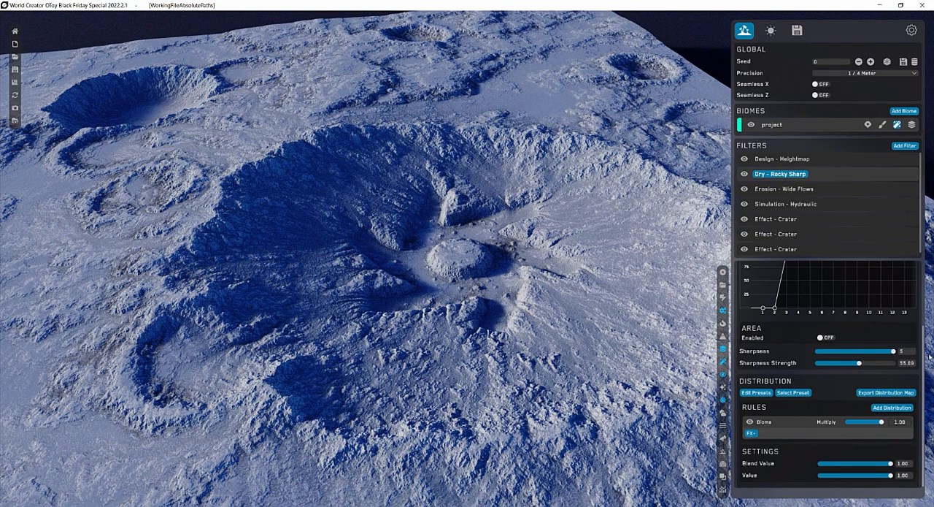
On the Erosion - Wide Flows filter, try Rain Strength at 0.87 and 0.18, and set it to 0.61.
click(816, 192)
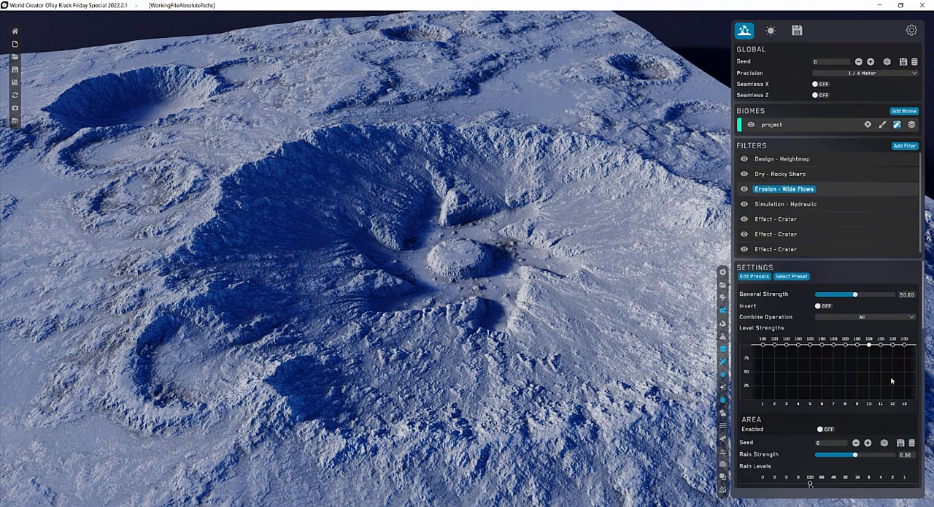
scroll(923, 339, down, 3)
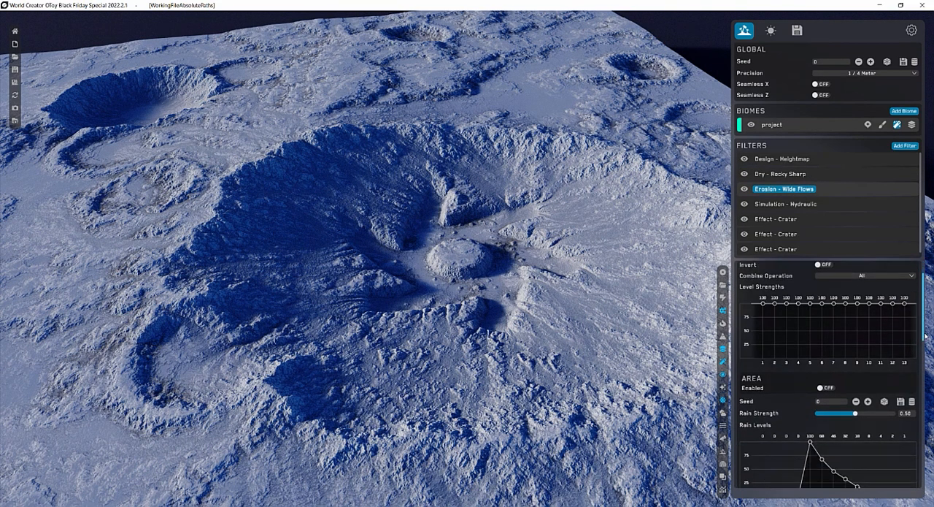
scroll(925, 354, down, 2)
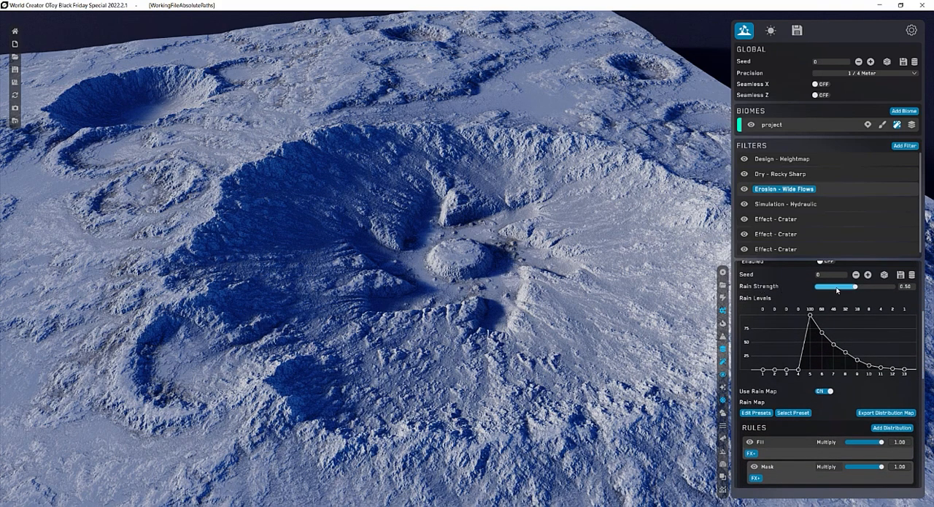
click(884, 286)
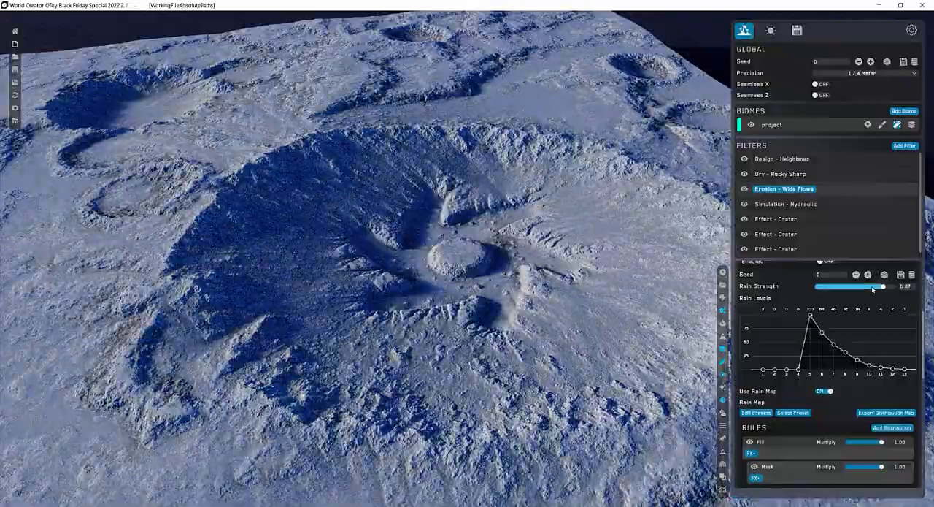
drag(873, 286, 832, 286)
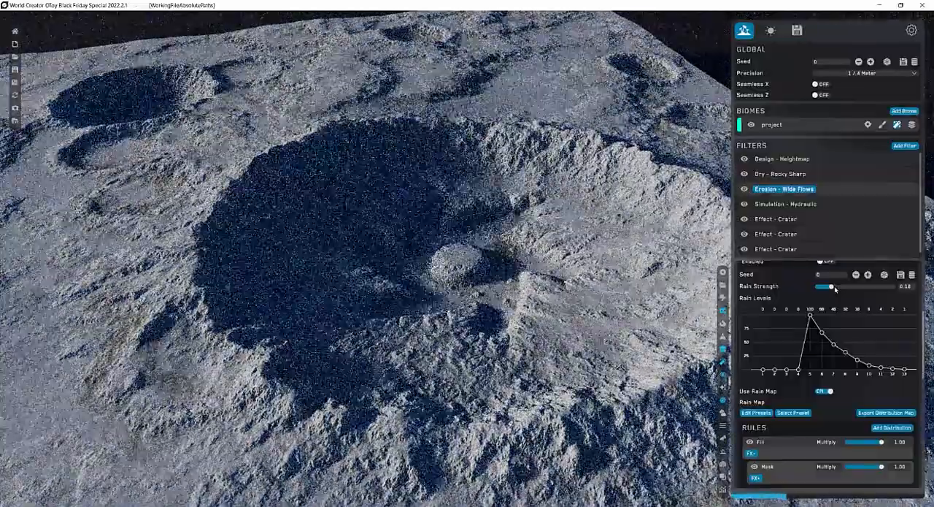
drag(834, 285, 864, 287)
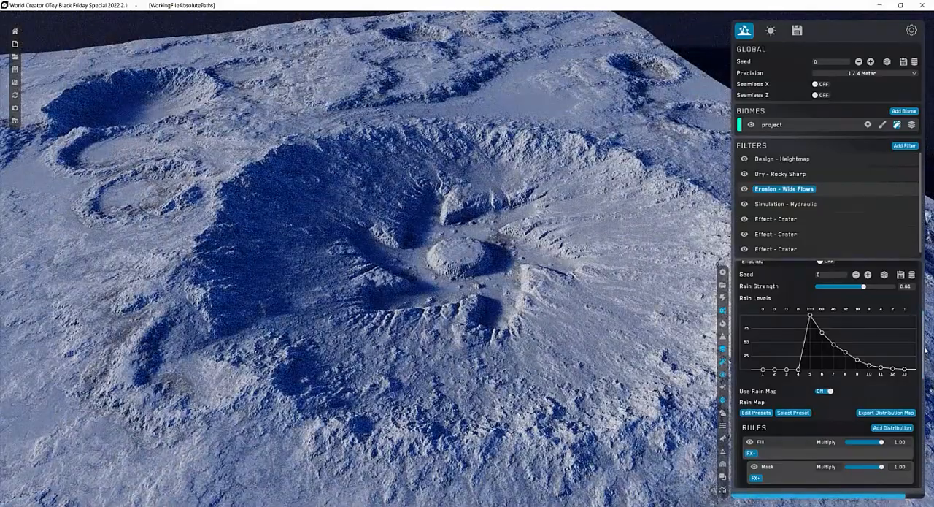
Try the Wide Flows erosion filter's General Strength at about 83 and 21, and set it to about 60.
drag(923, 330, 922, 263)
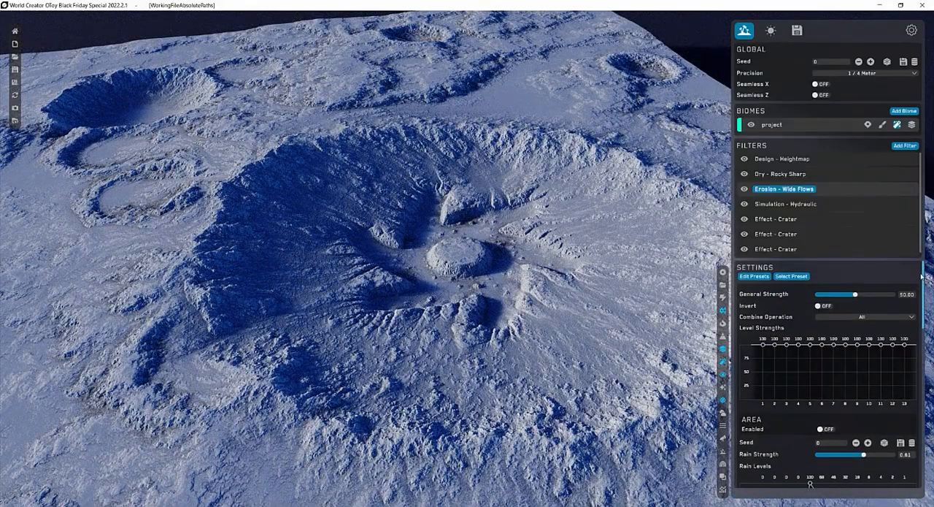
click(880, 294)
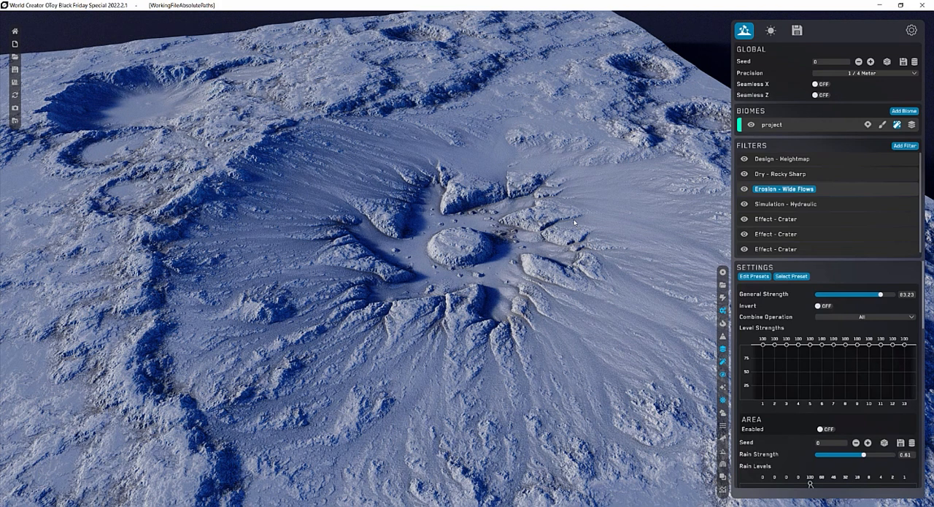
drag(880, 295, 833, 295)
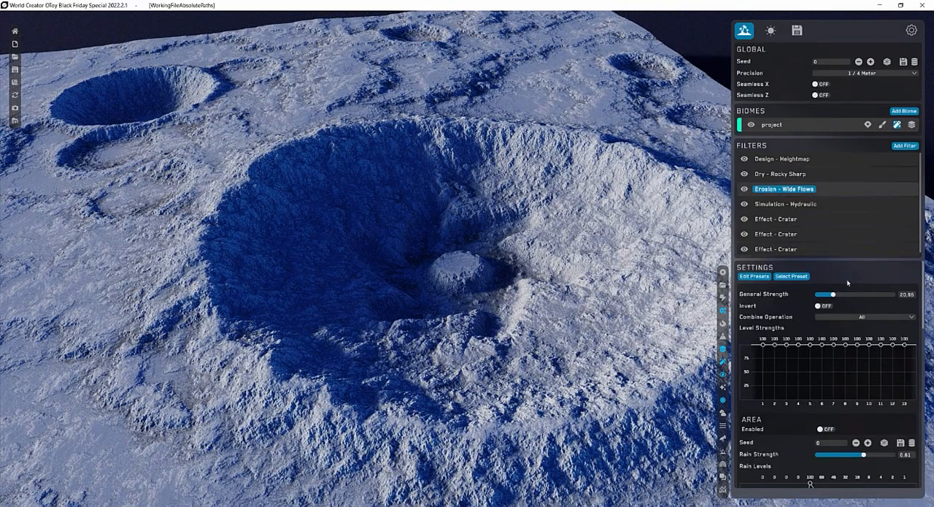
click(865, 294)
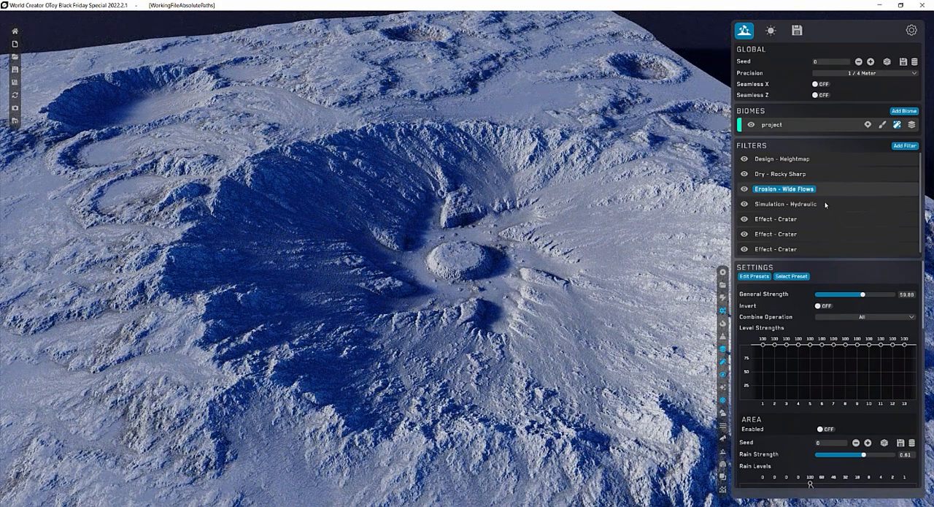
Select the Simulation - Hydraulic filter, try its General Strength at about 33.5, and set it back to 100.
click(824, 204)
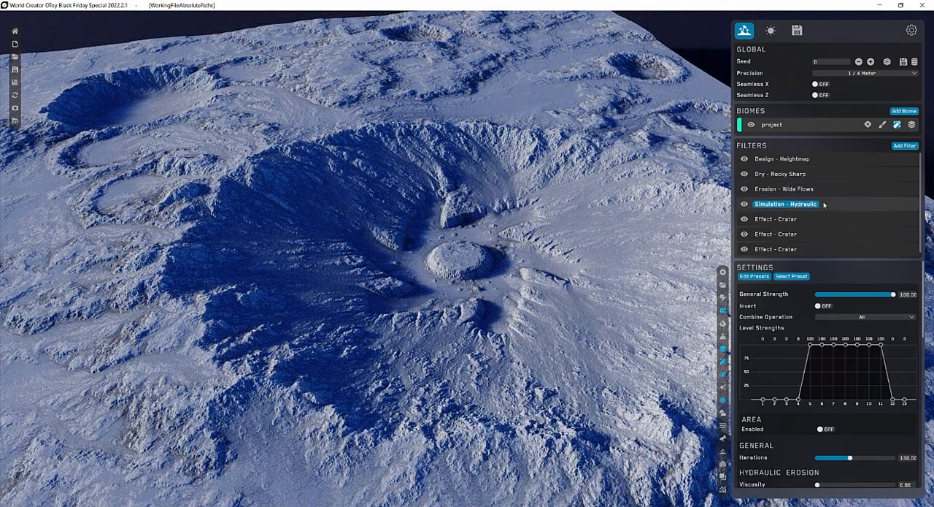
click(845, 294)
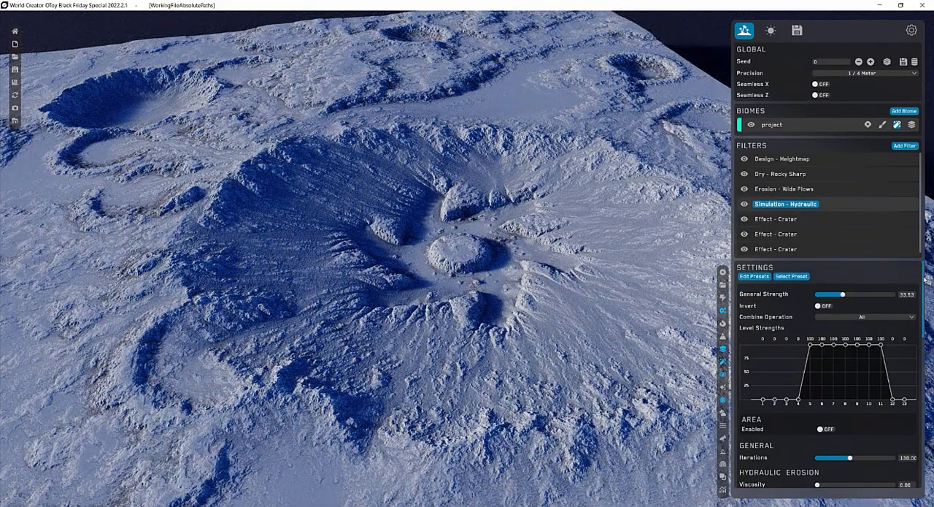
mouse_move(925, 279)
mouse_down()
mouse_move(923, 344)
mouse_move(913, 271)
mouse_up()
text(100)
key(Return)
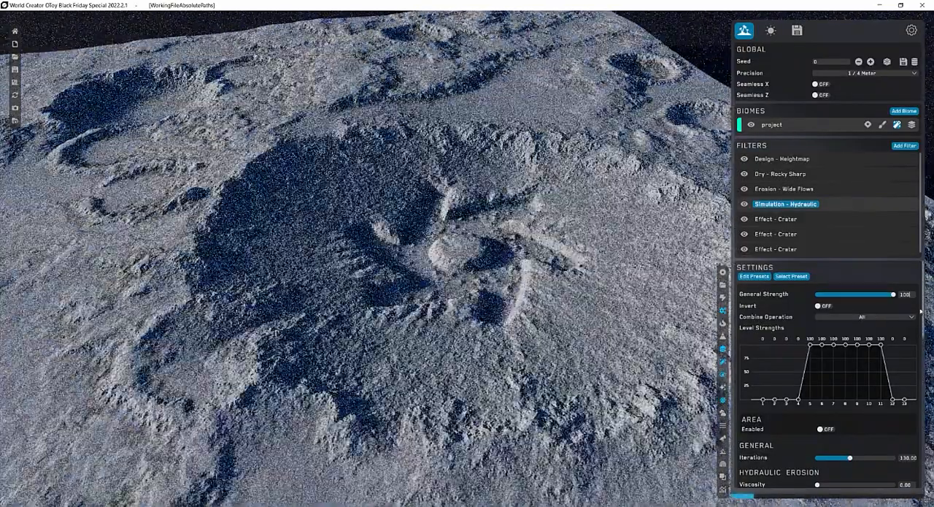
Set the hydraulic simulation's Surface Erosion to 0.31 and its Rain Strength to about 7.
scroll(922, 312, down, 4)
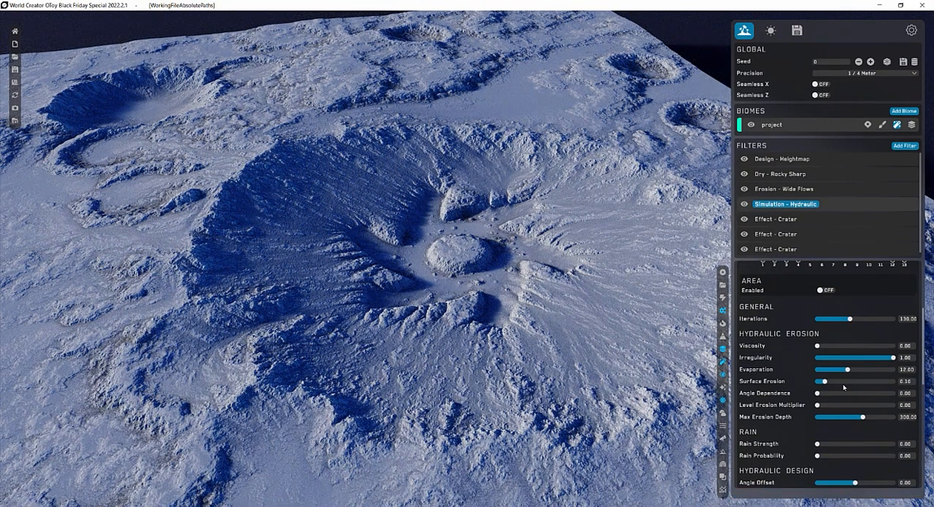
drag(832, 386, 842, 384)
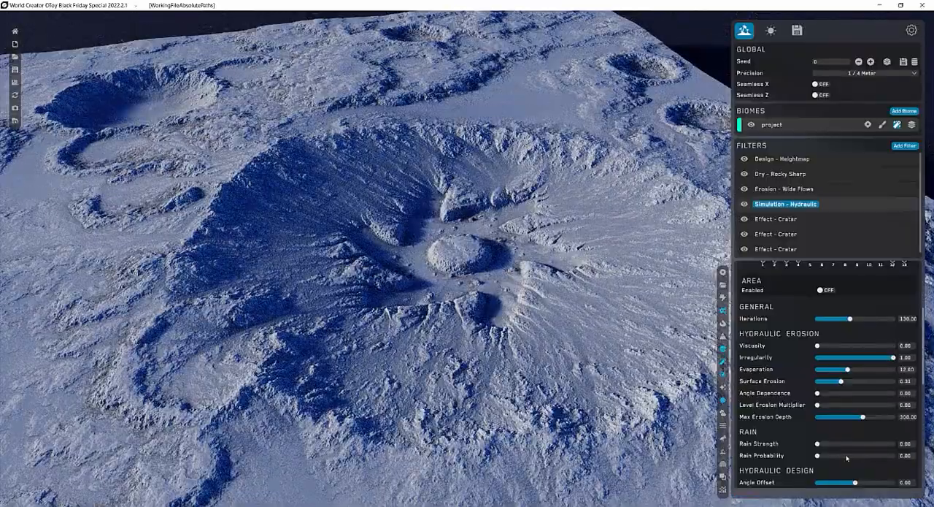
drag(819, 443, 853, 443)
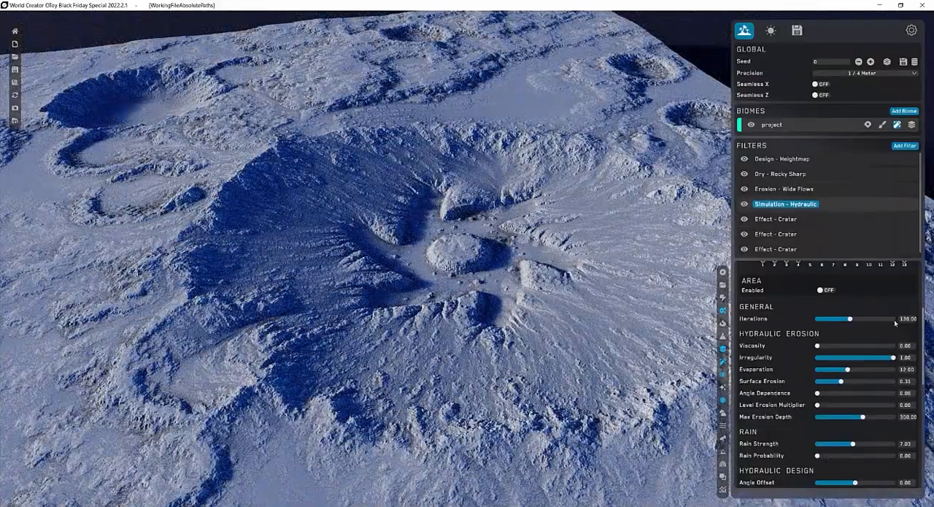
Select the first Effect - Crater filter and hide the third Effect - Crater filter in the list.
click(809, 221)
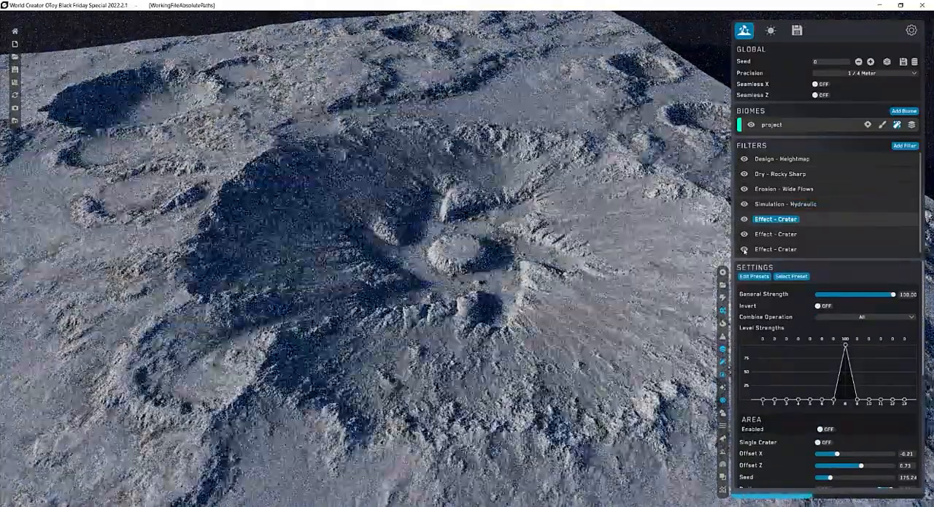
click(745, 249)
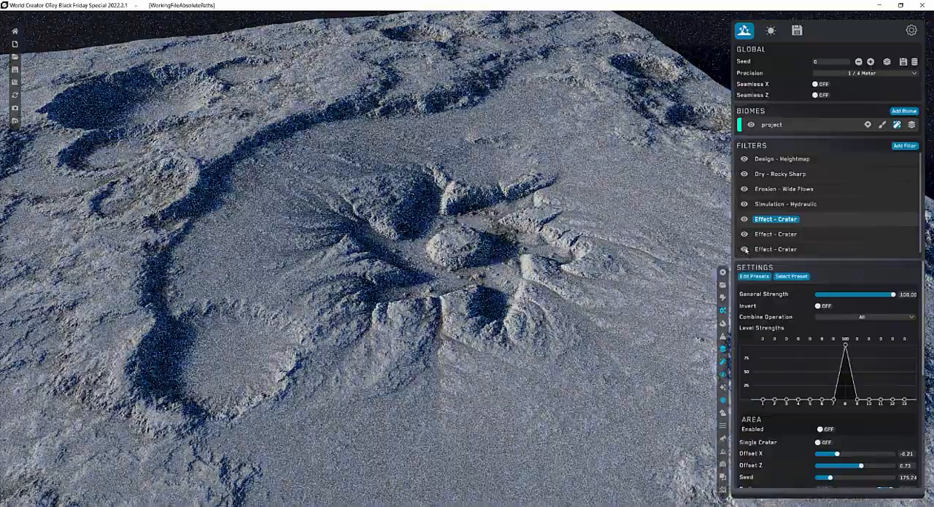
Show the third Effect - Crater filter again and review the settings of the Design - Heightmap filter.
click(745, 249)
click(776, 249)
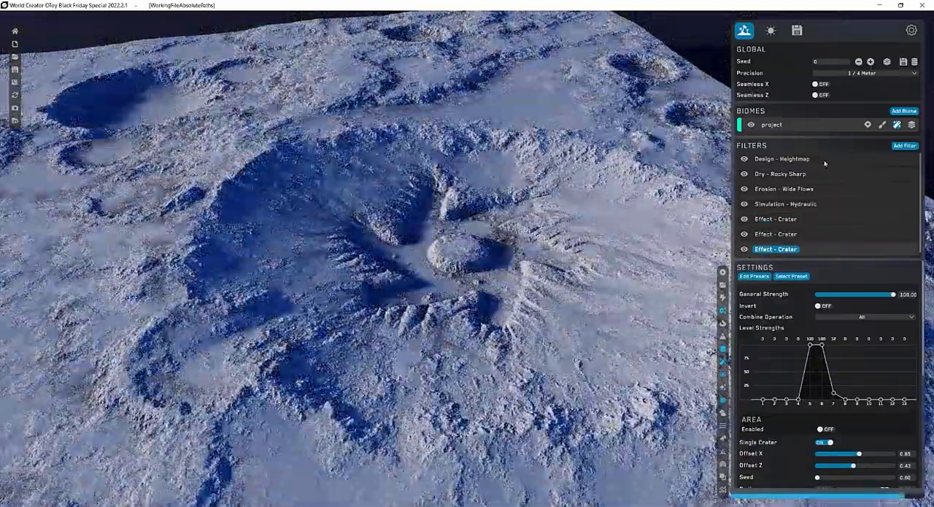
click(823, 160)
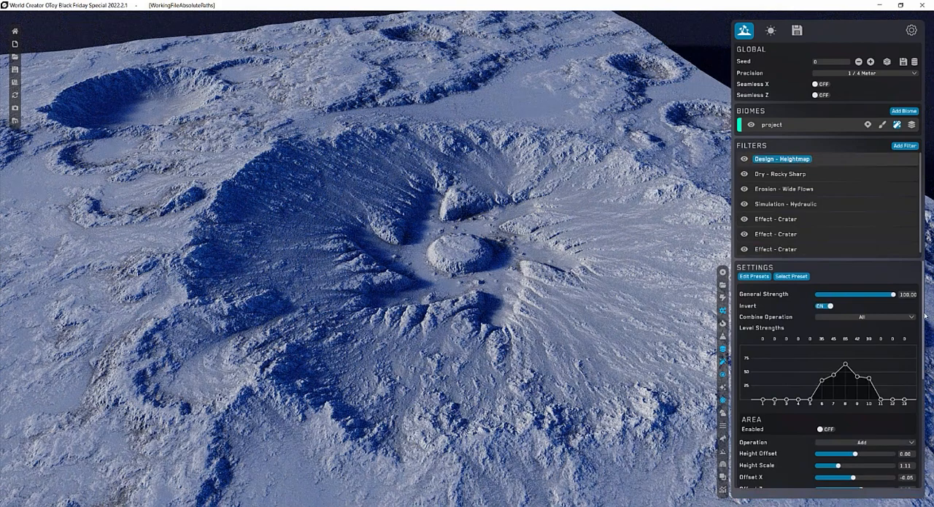
scroll(925, 318, down, 1)
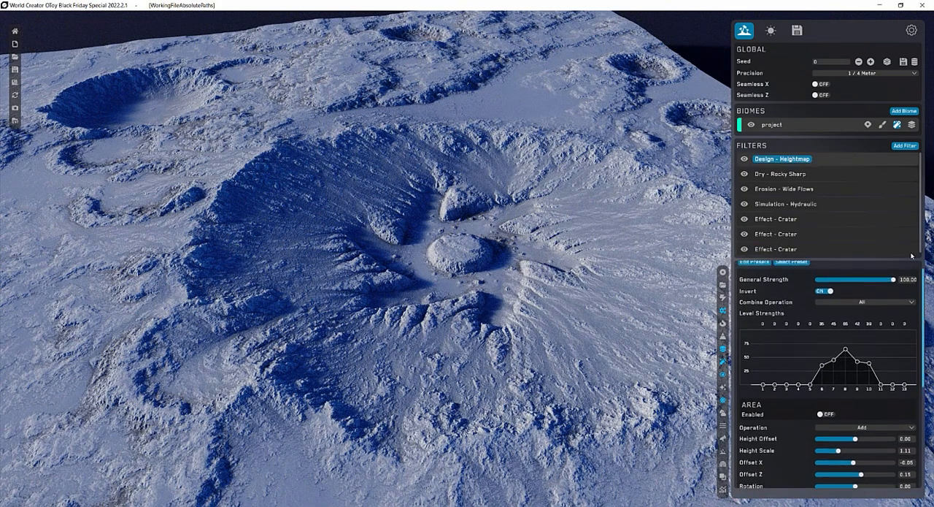
Try the Dry - Rocky Sharp filter's distribution Blend Value at 0.48, return it to about 0.95, and raise its General Strength to about 57.
click(816, 176)
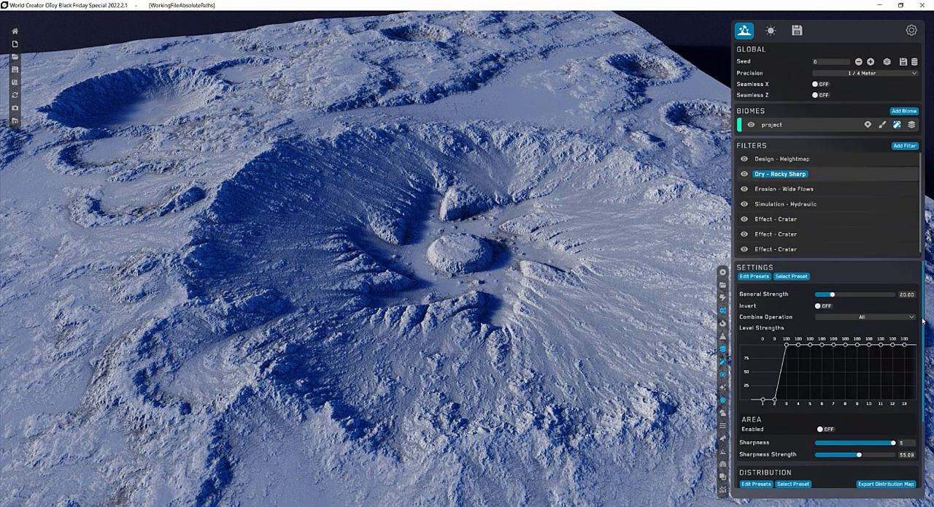
drag(922, 323, 918, 392)
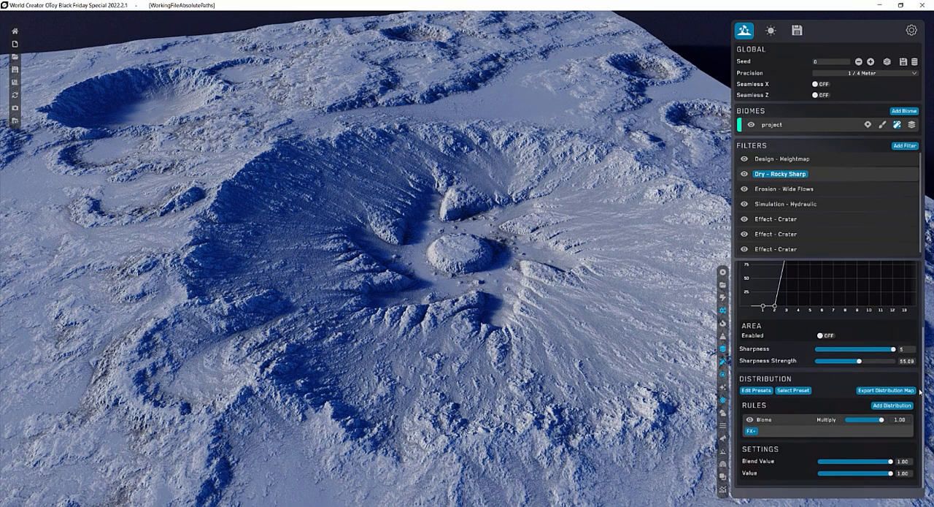
drag(890, 461, 854, 462)
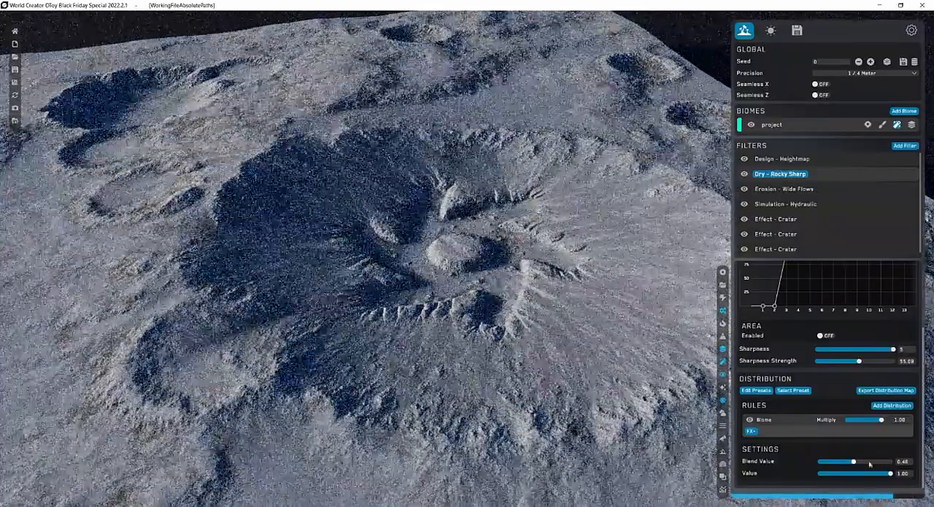
drag(870, 464, 889, 463)
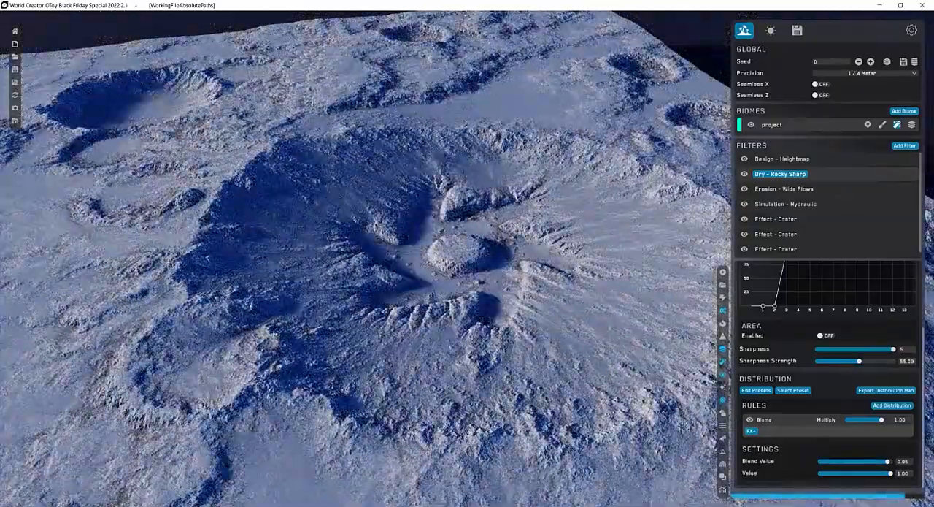
scroll(871, 298, up, 3)
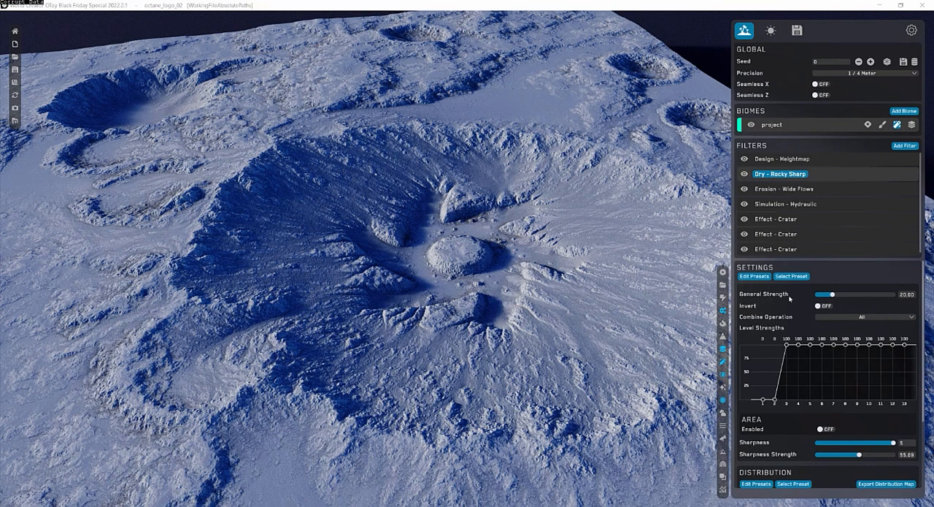
click(851, 294)
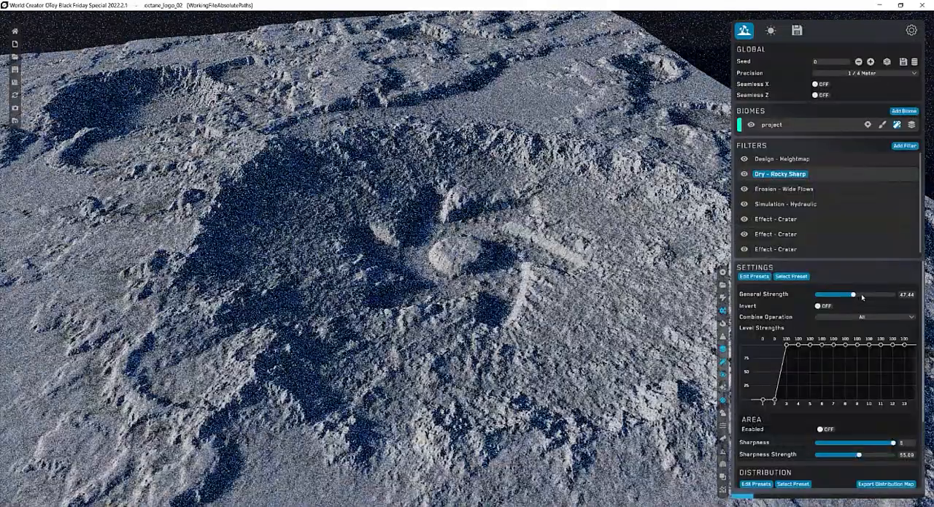
click(863, 294)
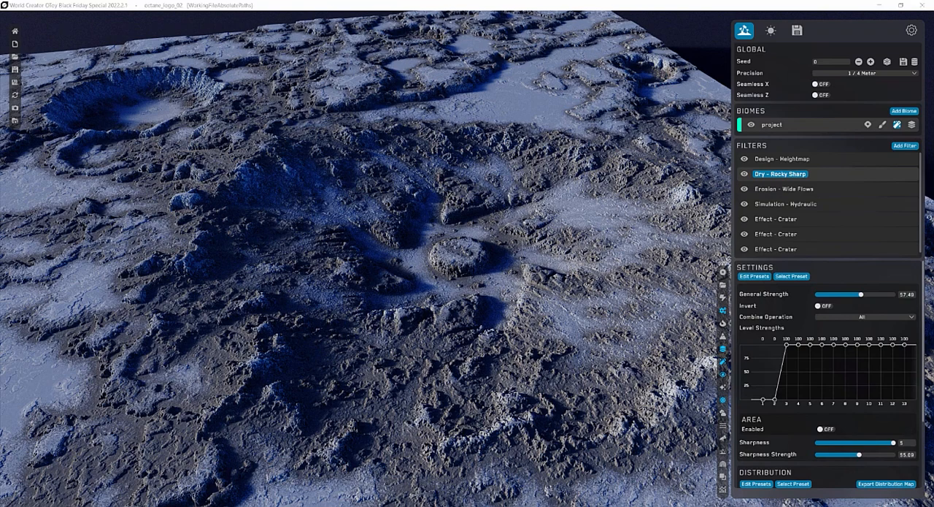
In the project biome's material, select the dark Sediment gradient segment, try its Amount at 0.00, and set it to 0.13.
click(913, 125)
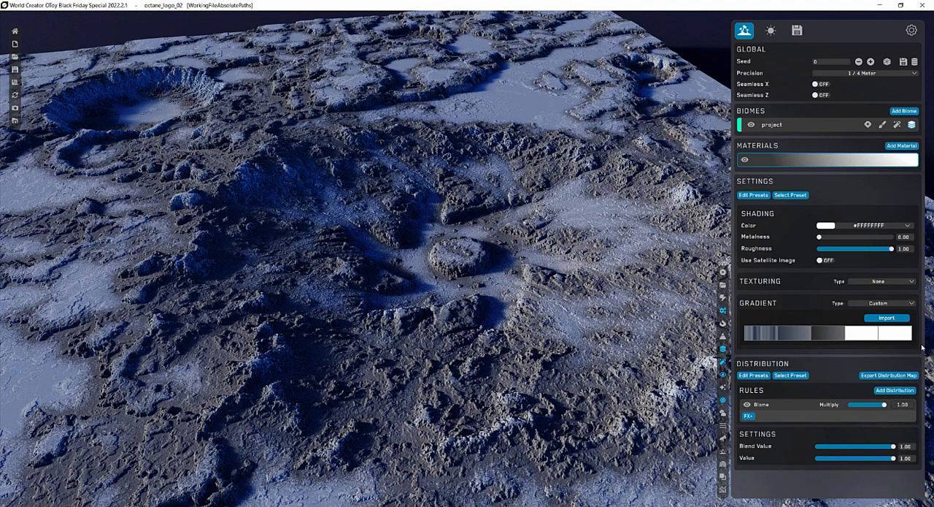
click(831, 337)
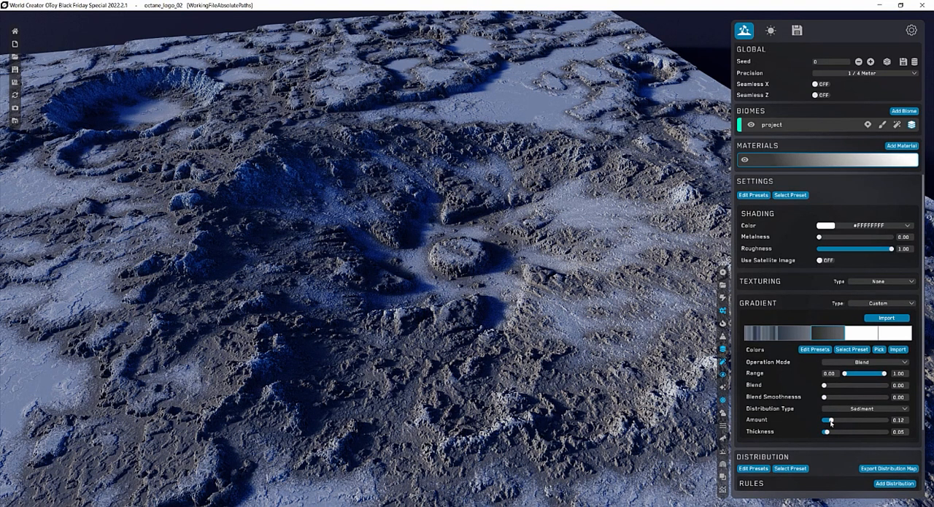
drag(831, 422, 824, 420)
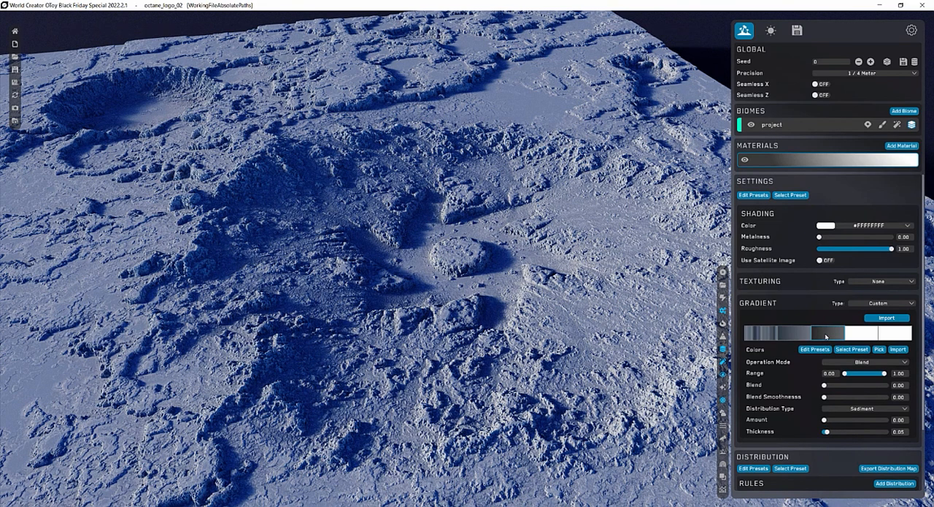
click(846, 326)
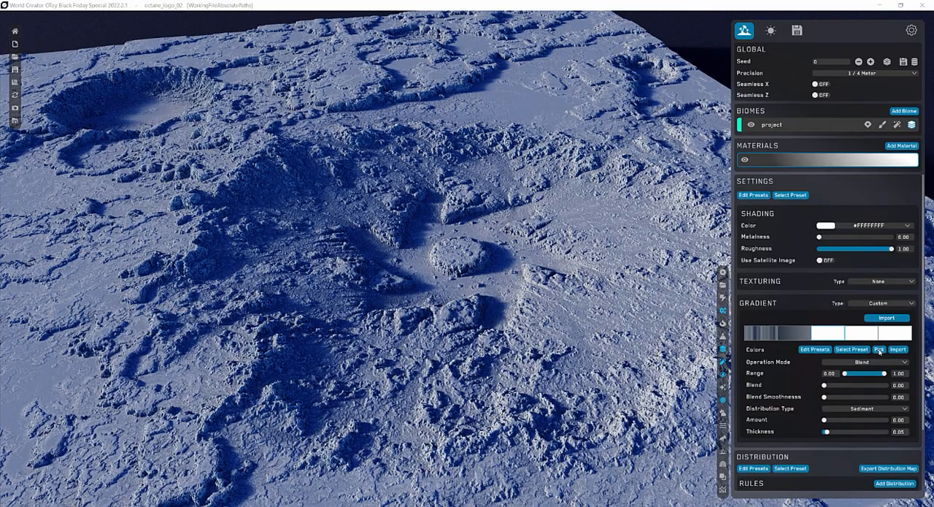
drag(826, 420, 833, 421)
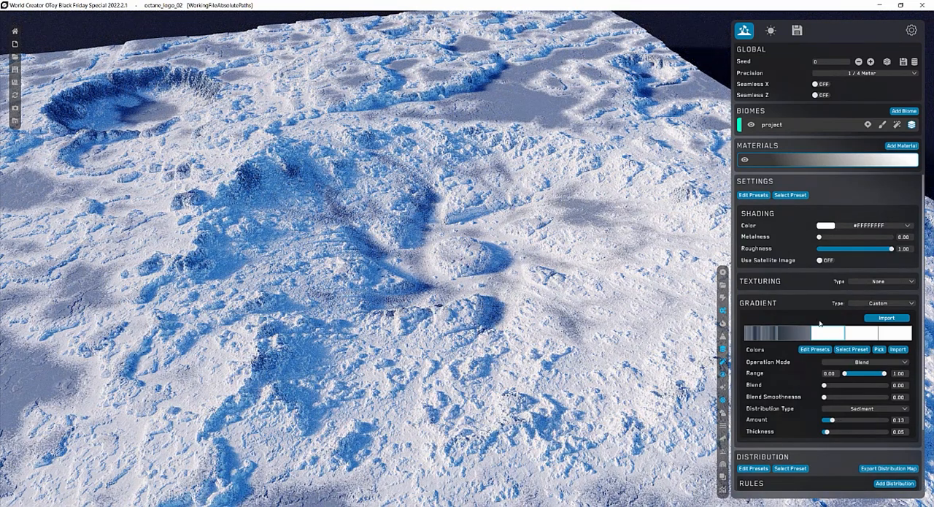
Record new colors for the Sediment gradient segment by sampling them from the screen.
click(880, 349)
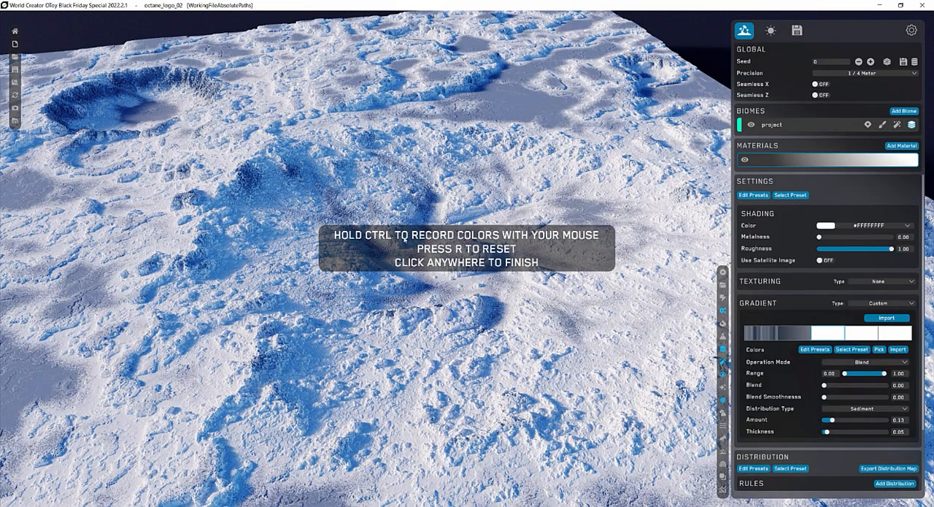
key(ctrl)
key(ctrl)
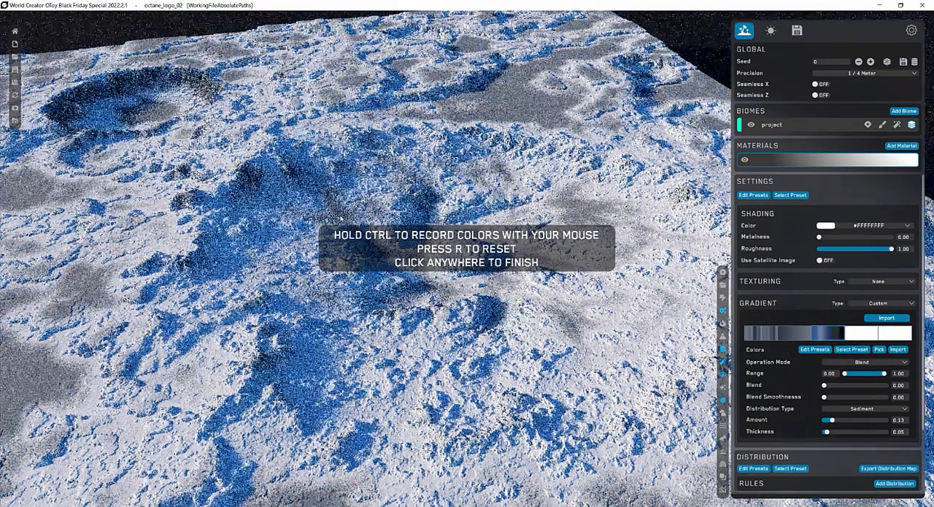
key(ctrl)
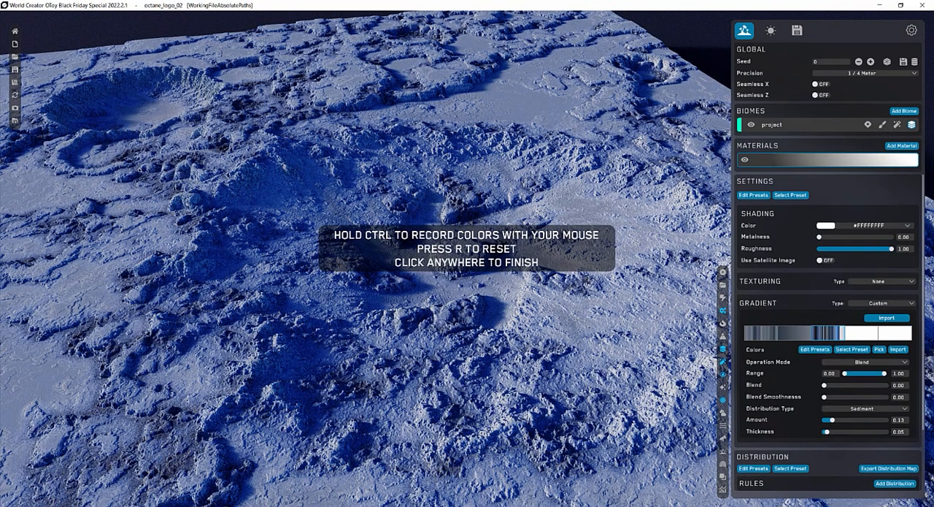
click(879, 349)
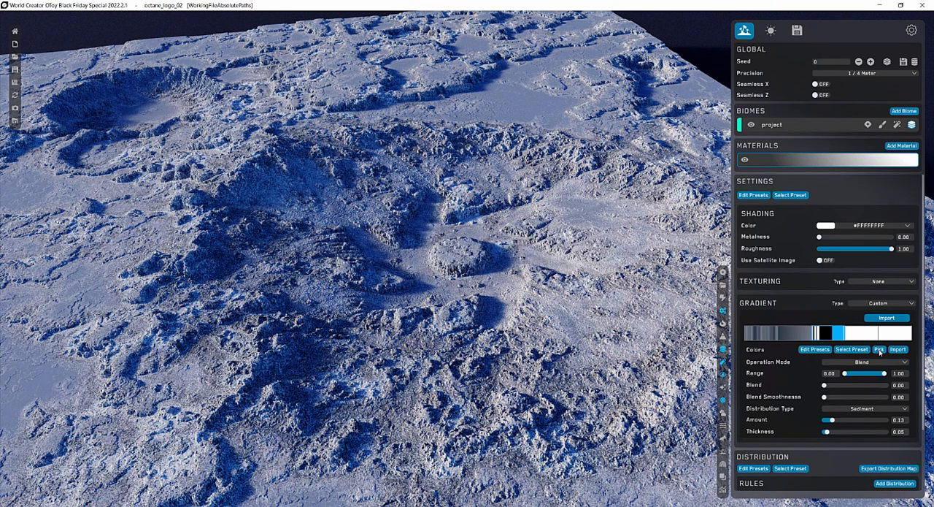
Reset the recorded Sediment colors and sample a different set from the screen.
click(879, 349)
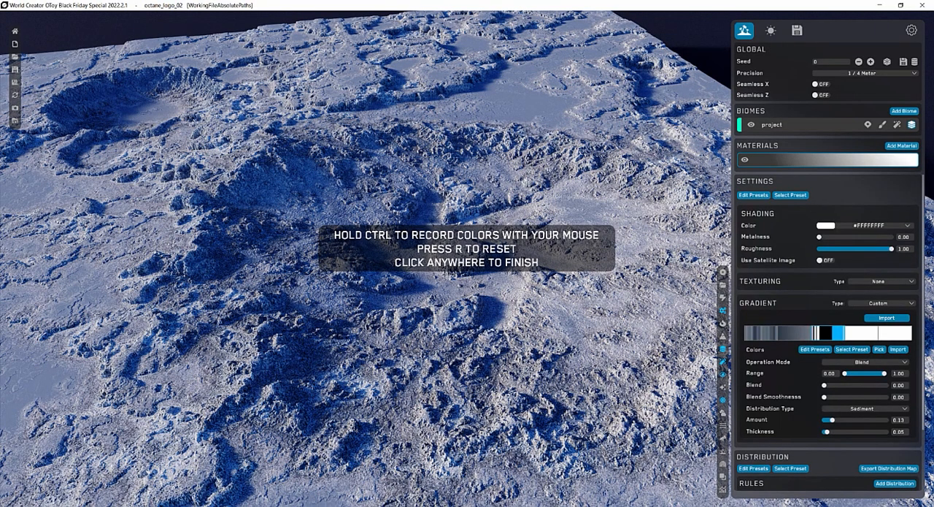
key(r)
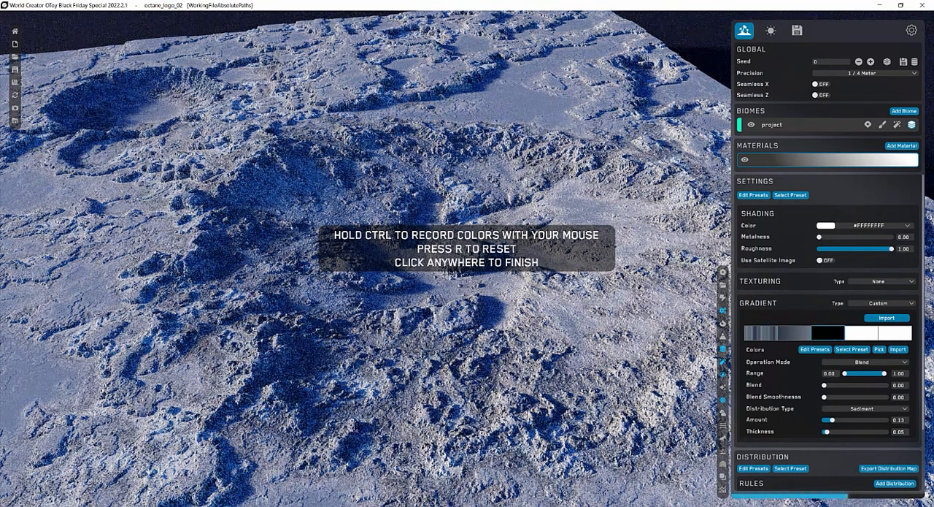
key(ctrl)
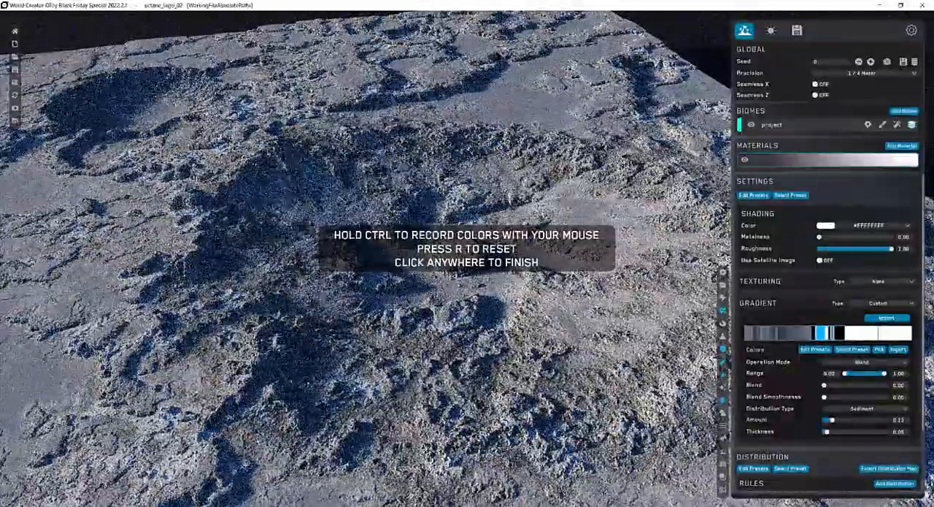
key(ctrl)
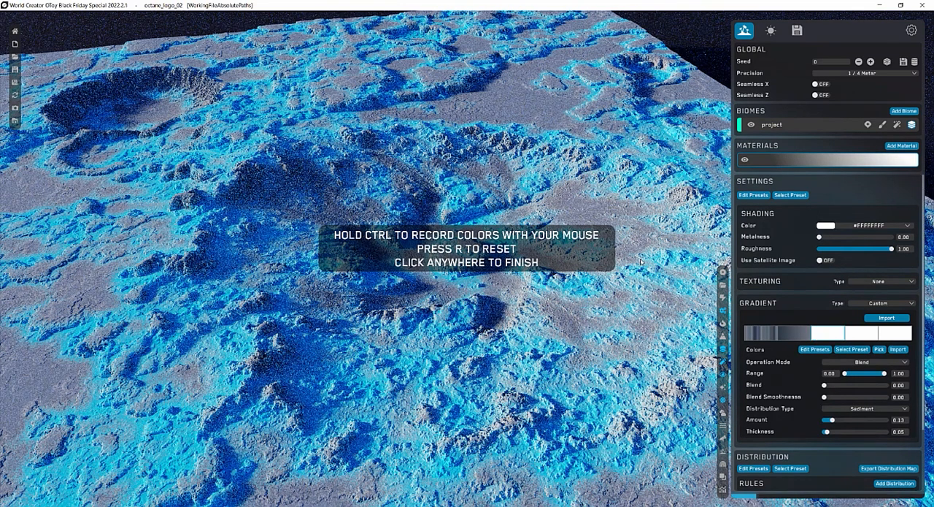
Reset the Sediment segment's recorded colors to plain black and lower its Amount.
key(r)
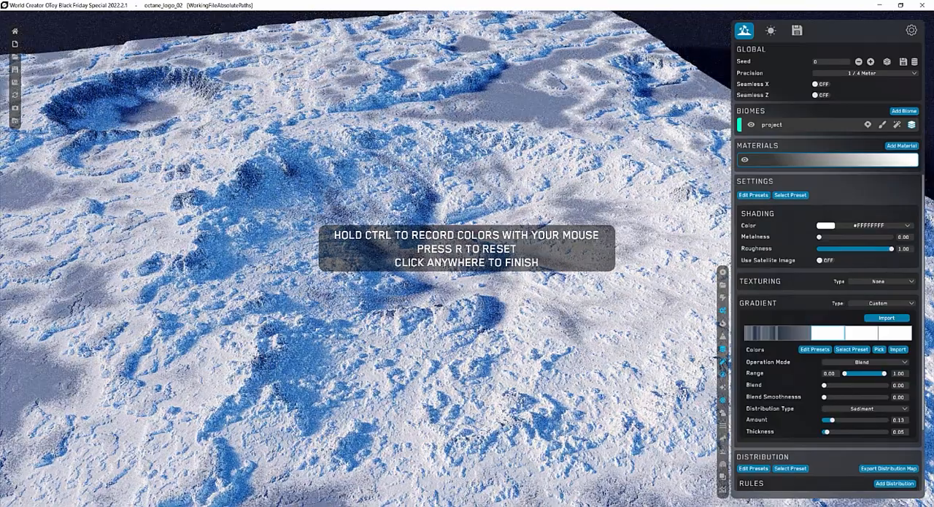
key(r)
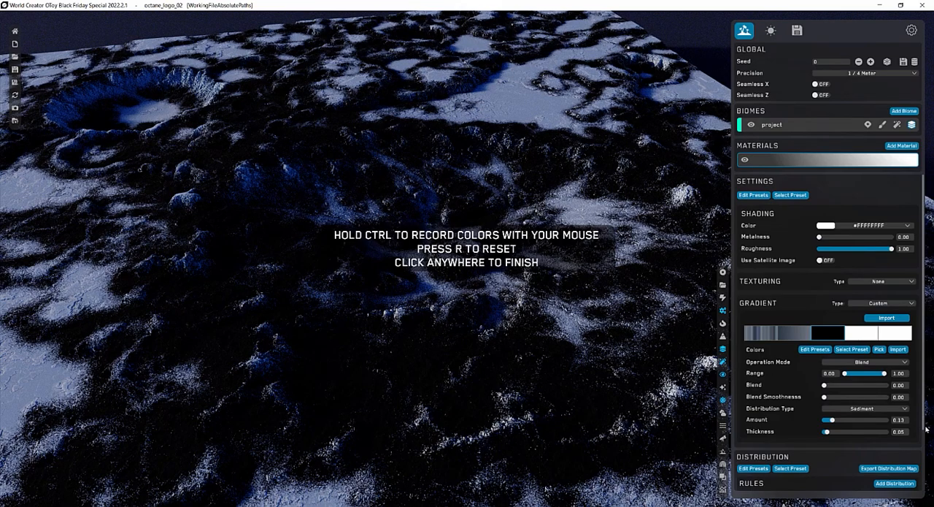
drag(834, 422, 826, 421)
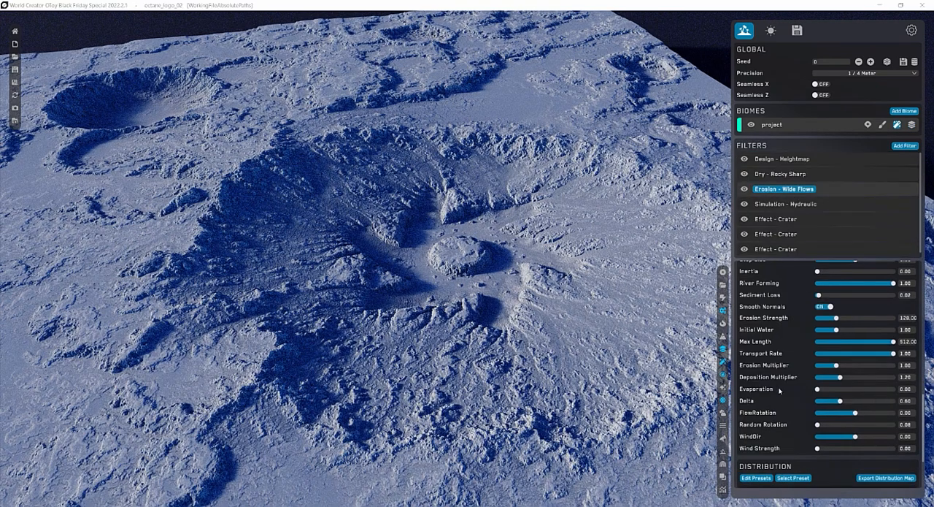
Try the Wide Flows erosion filter's Erosion Multiplier at about 2.08 and 2.16, and check the Dry - Rocky Sharp filter.
click(857, 365)
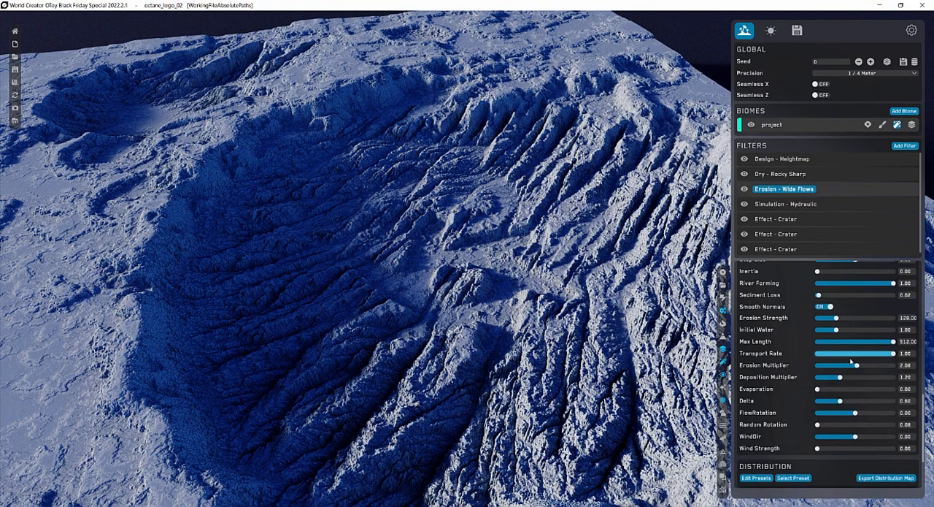
drag(845, 368, 847, 368)
click(818, 175)
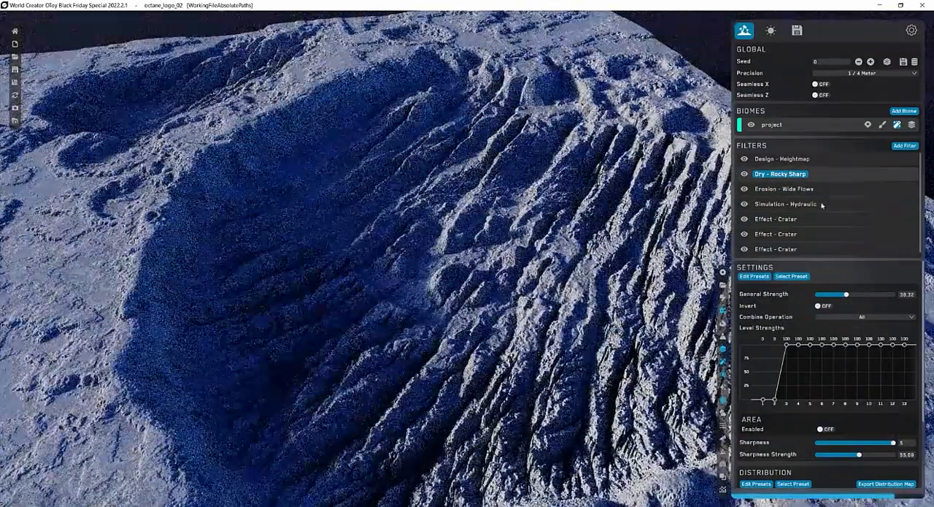
Set the Wide Flows erosion filter's Erosion Multiplier to 1.25.
click(833, 188)
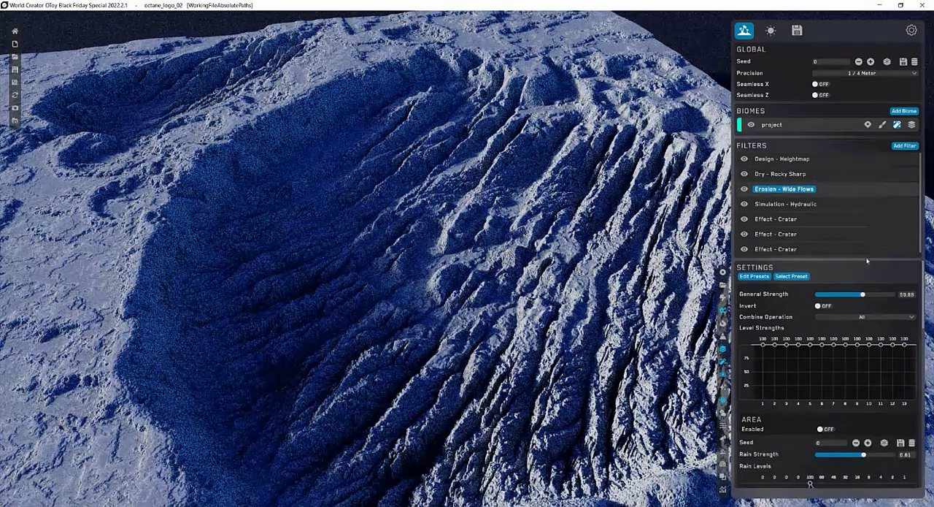
scroll(921, 390, down, 5)
scroll(922, 391, down, 10)
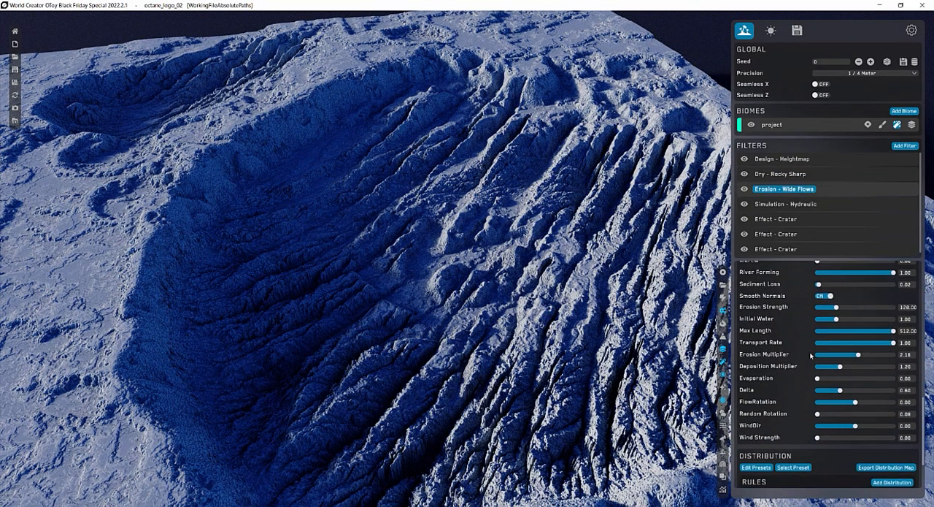
click(904, 354)
text(1.25)
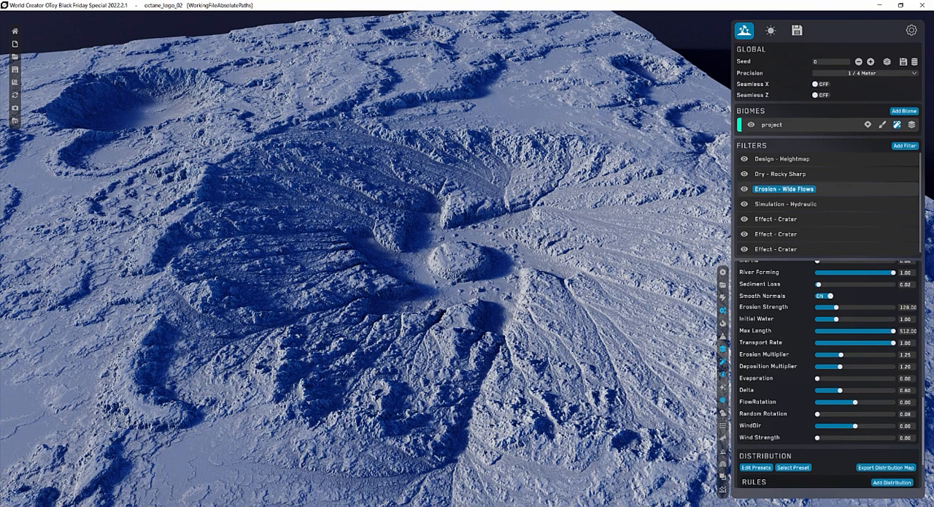
Create a Height Map export preset and add Color Map and Normal Map elements to it.
click(797, 32)
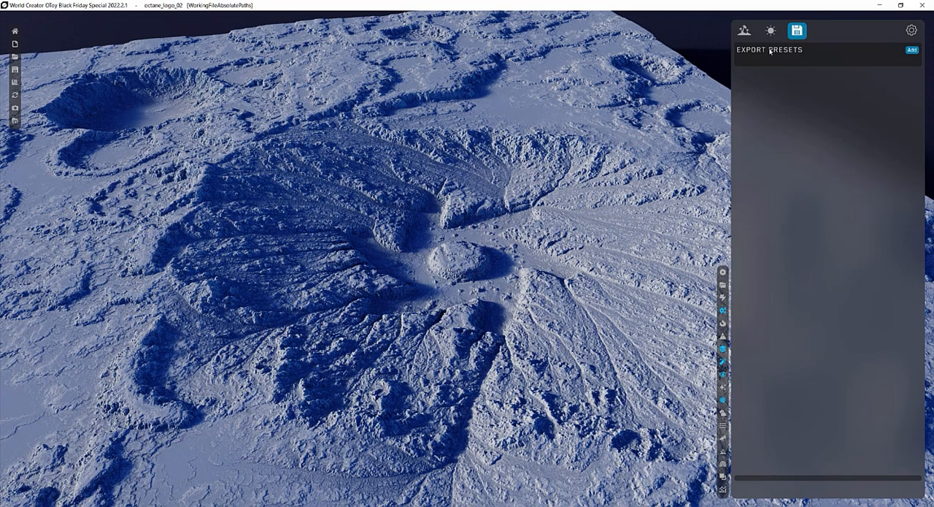
click(911, 50)
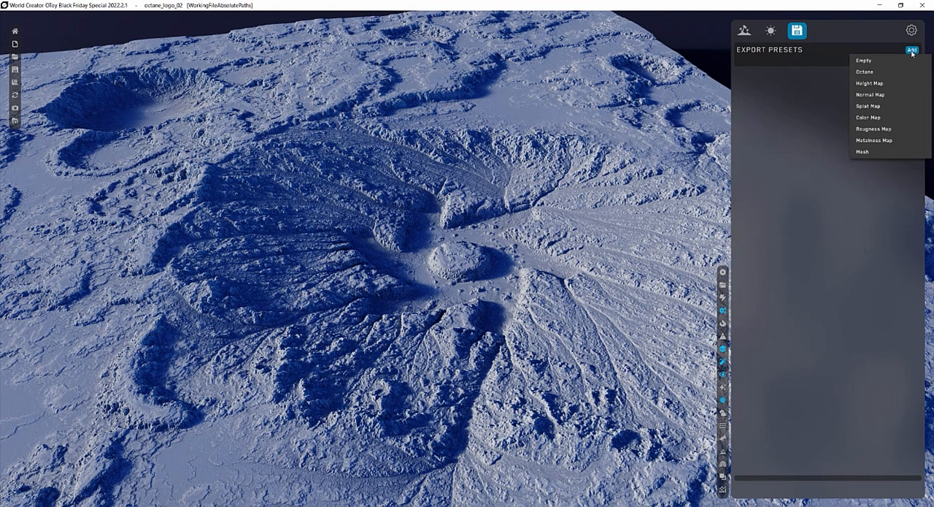
click(870, 83)
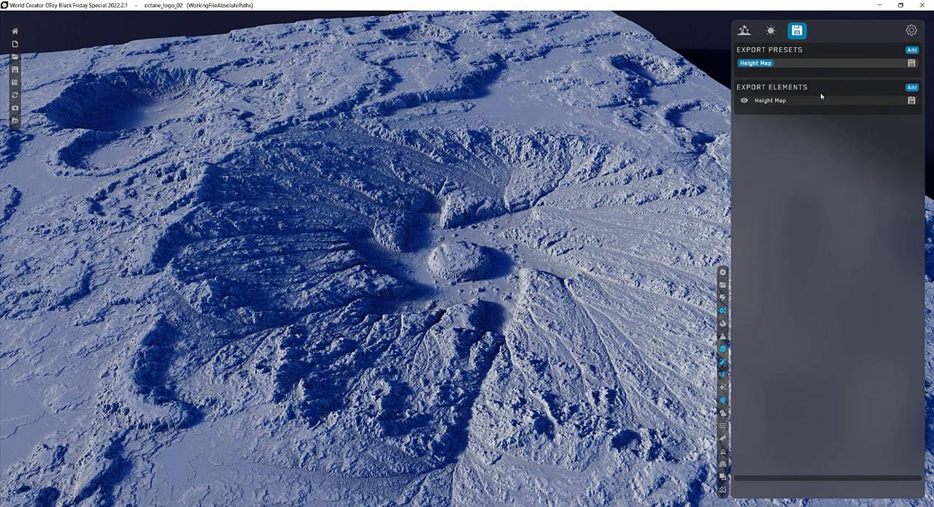
click(912, 87)
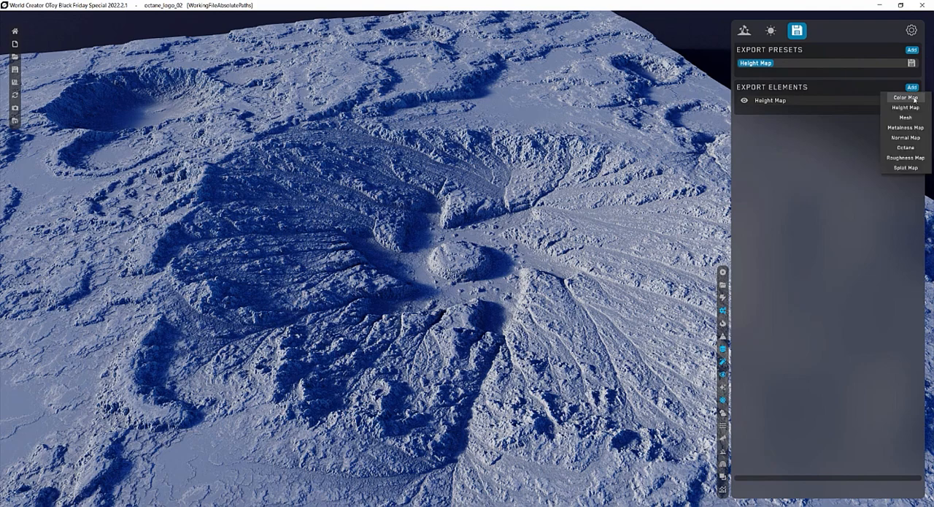
click(906, 98)
click(912, 87)
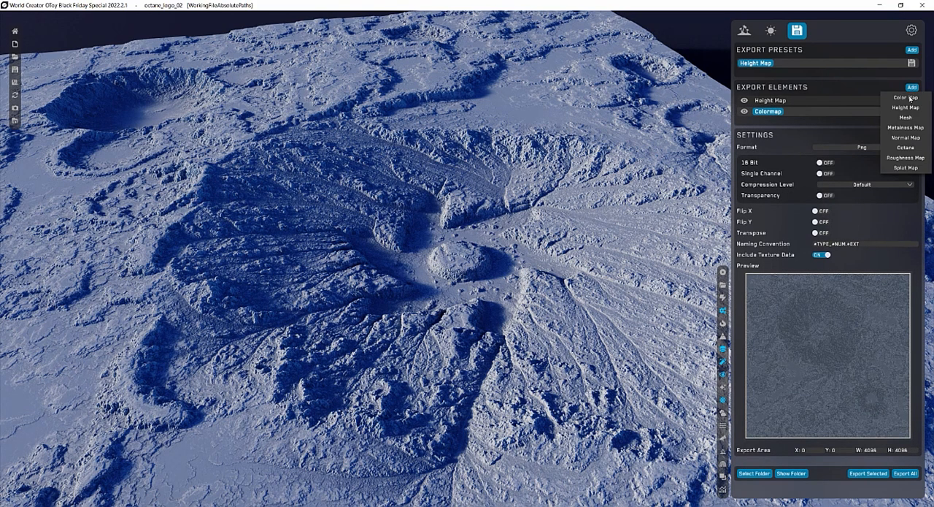
click(906, 139)
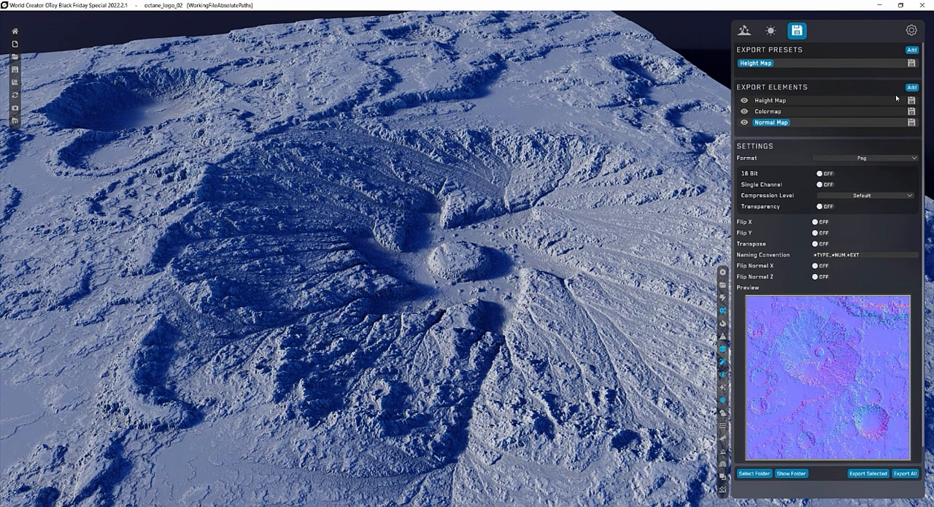
Set the Height Map element's export format to Exr.
click(787, 102)
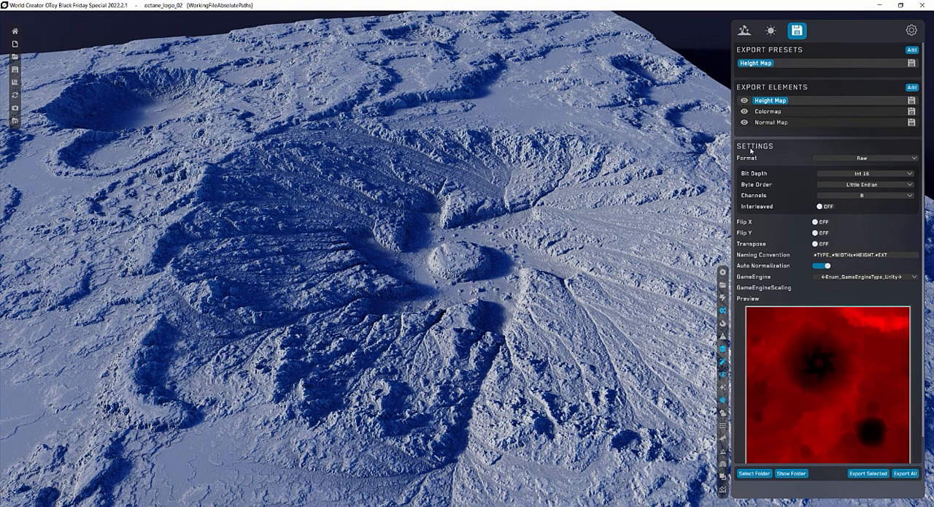
click(869, 159)
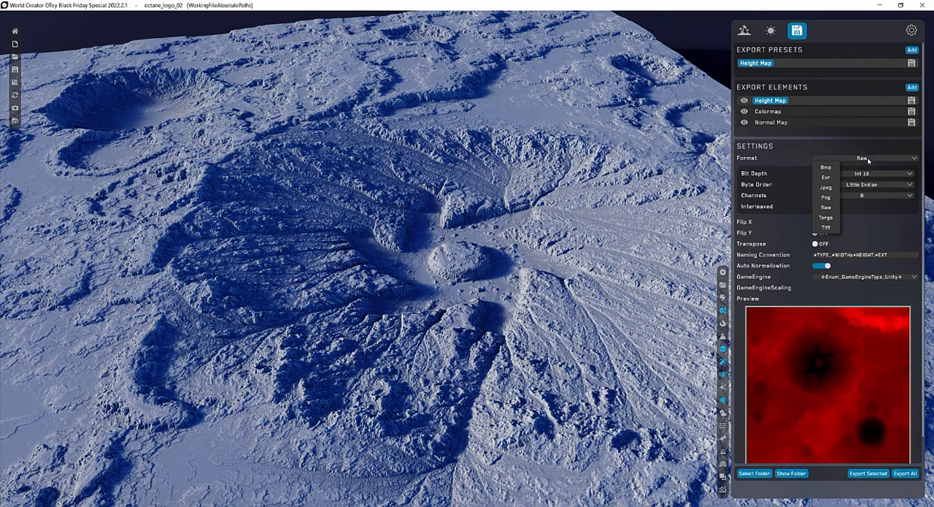
click(829, 179)
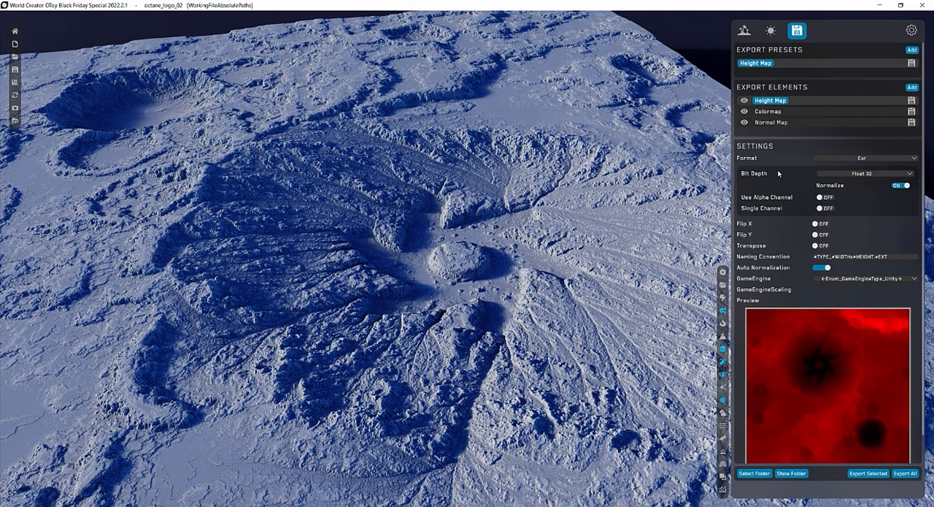
scroll(779, 173, down, 1)
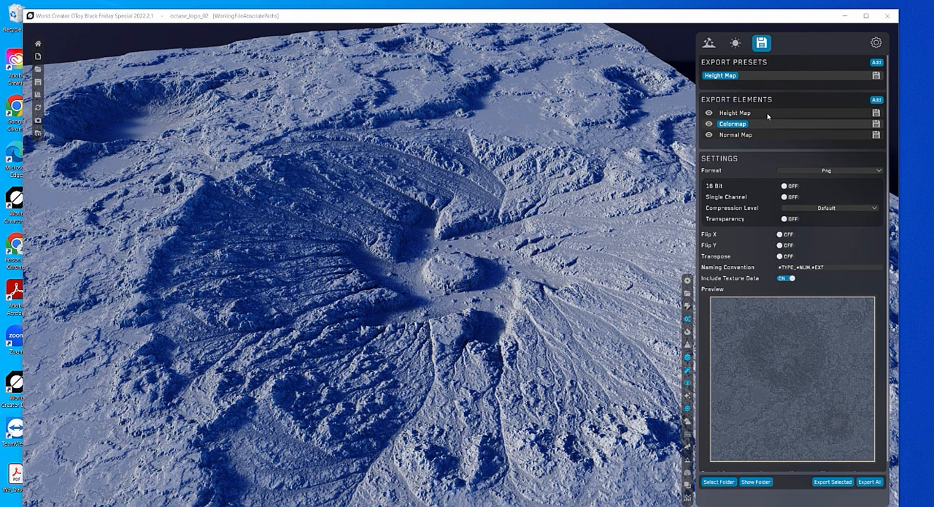
Review the export settings of the Height Map, Colormap and Normal Map elements.
click(874, 115)
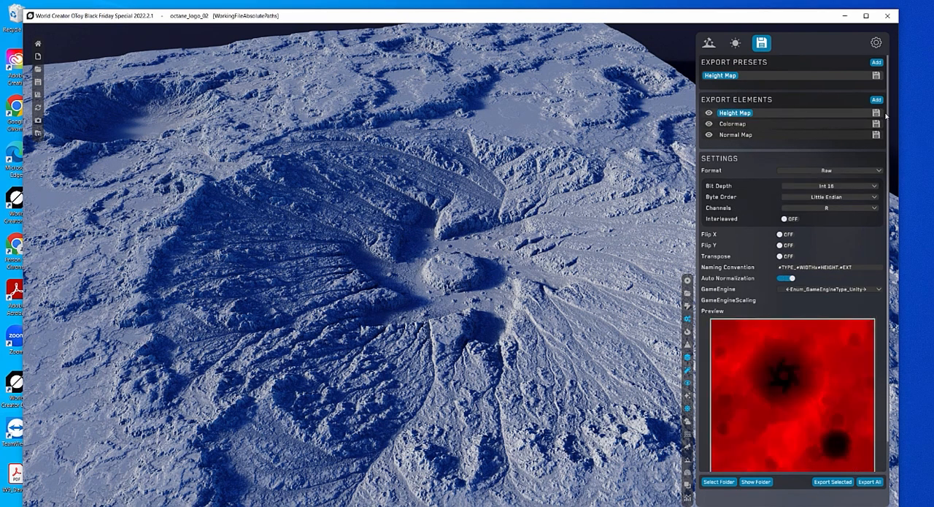
click(877, 114)
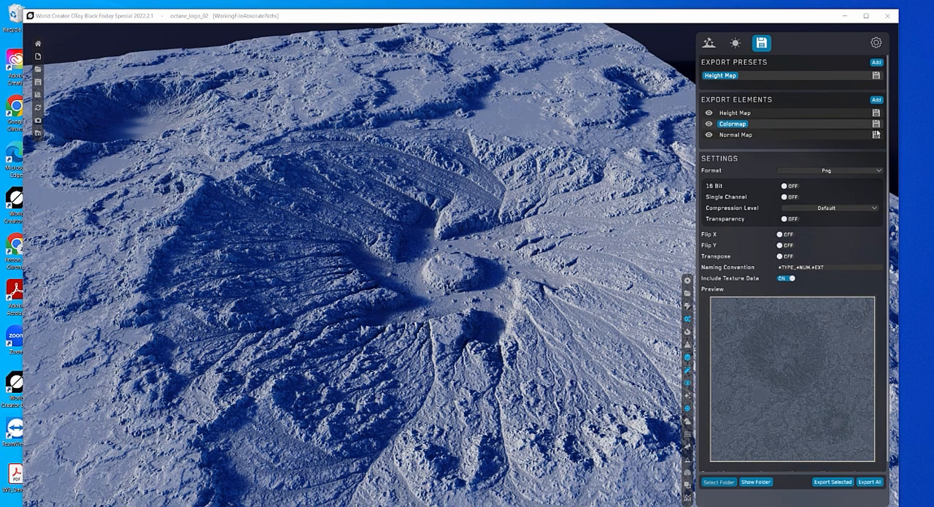
click(766, 114)
click(745, 134)
click(751, 124)
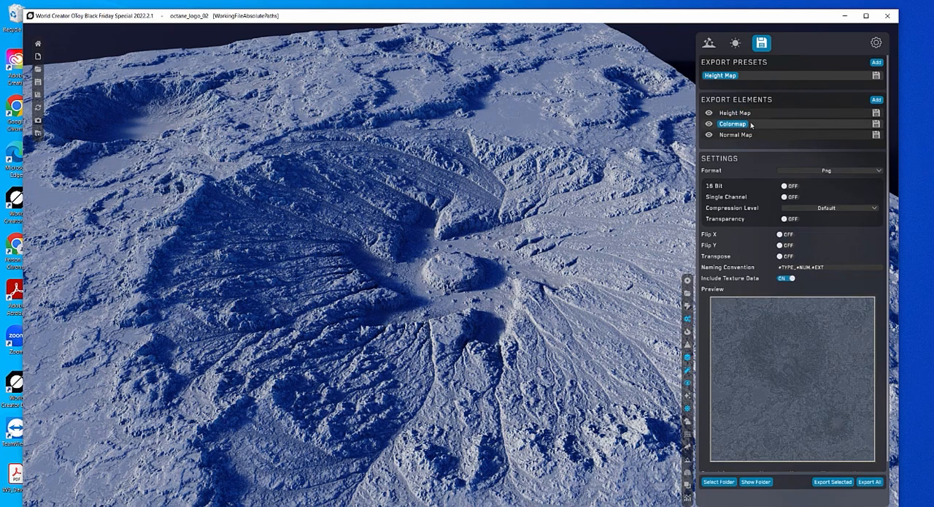
click(752, 114)
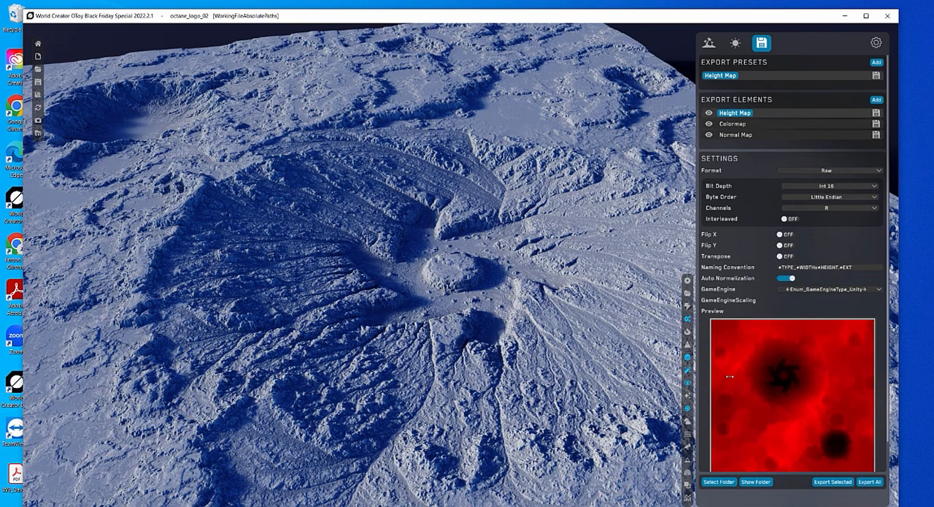
Check the export folder selection for the maps without choosing a folder.
click(711, 481)
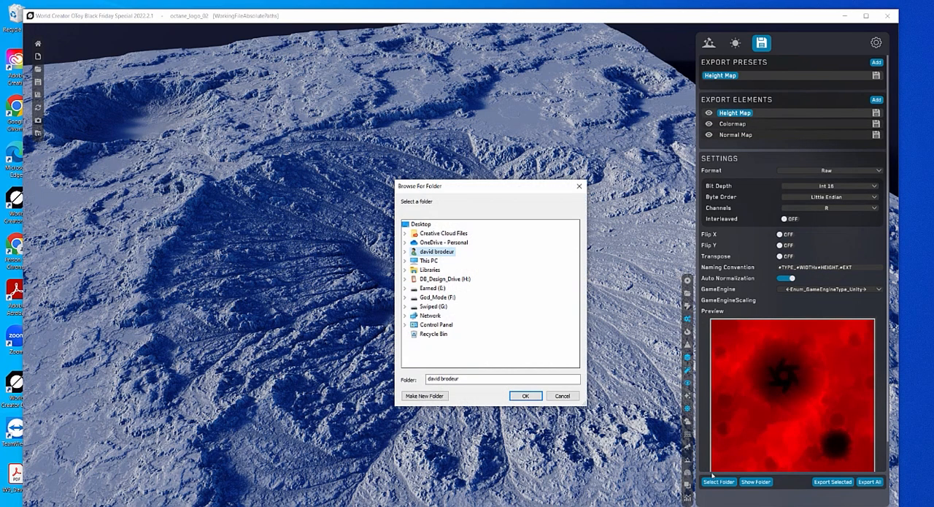
click(562, 395)
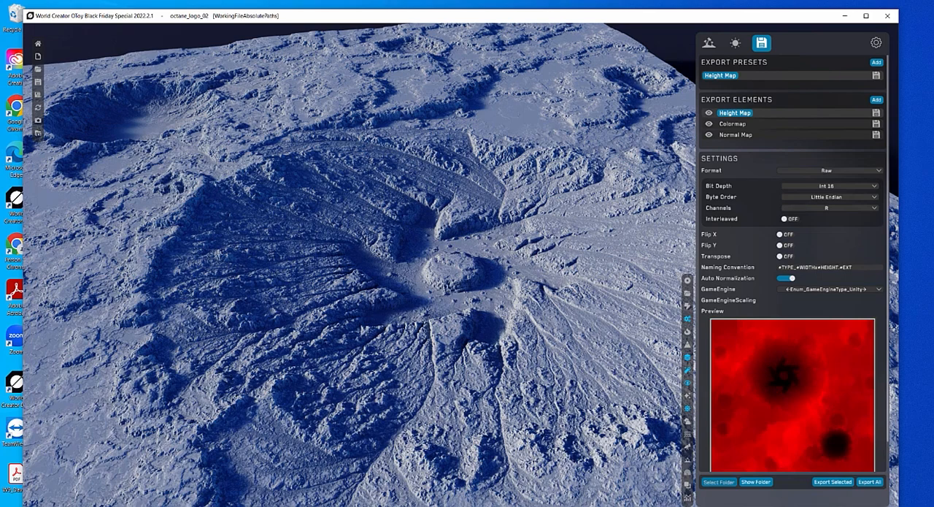
click(719, 481)
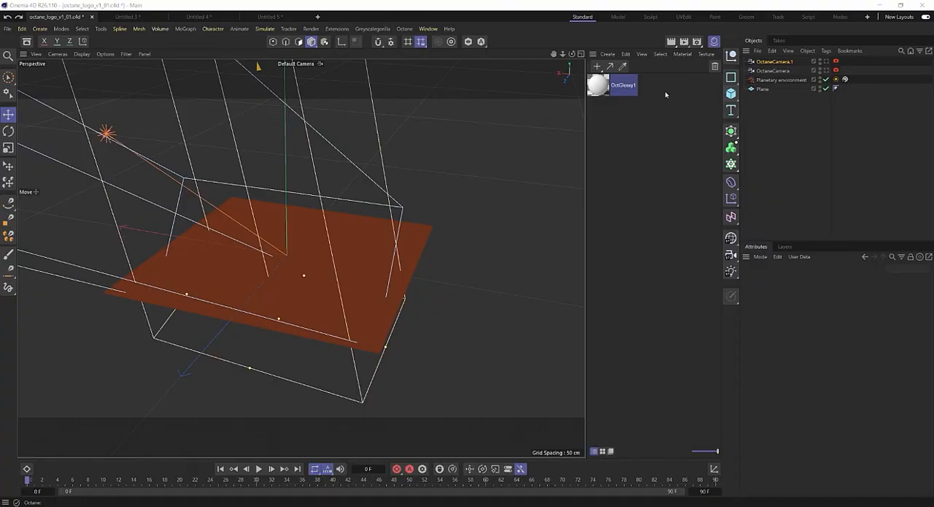
Switch to Cinema 4D and open the OctGlossy1 material in the Octane Node Editor.
click(762, 92)
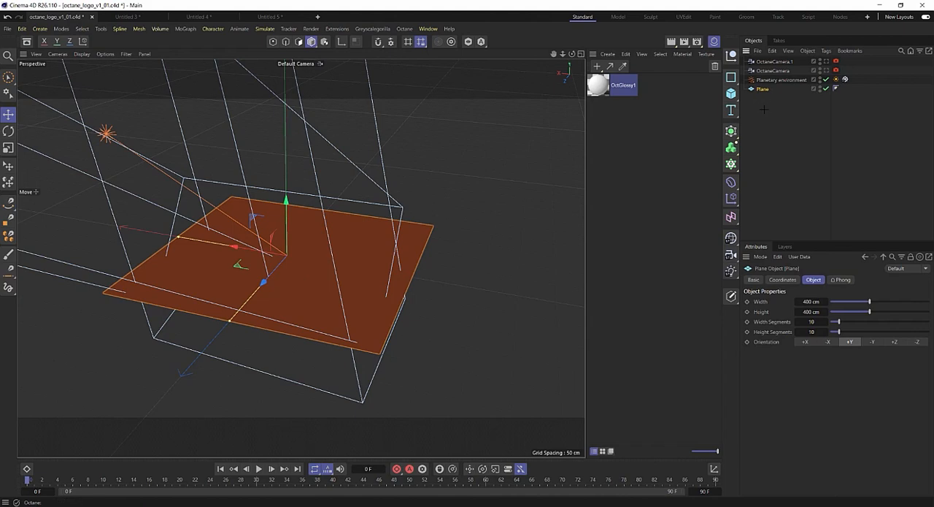
click(762, 98)
double_click(598, 84)
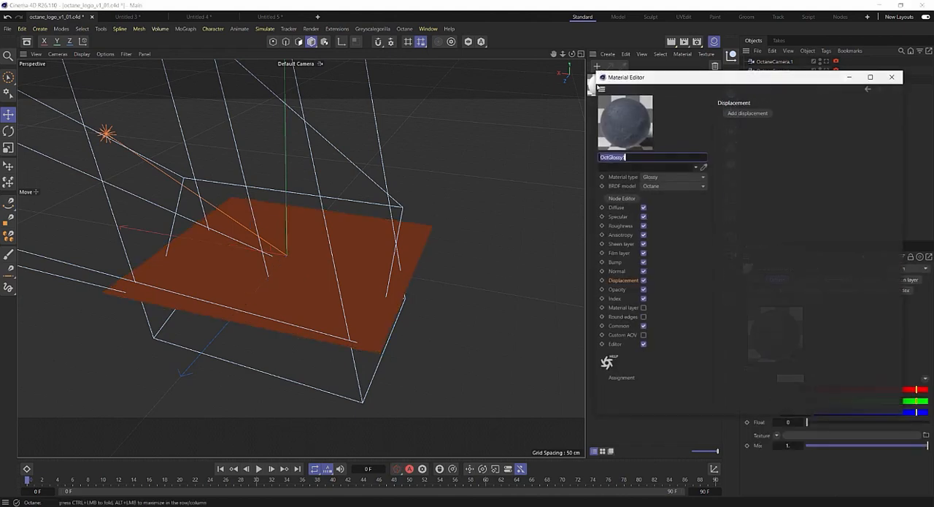
click(625, 198)
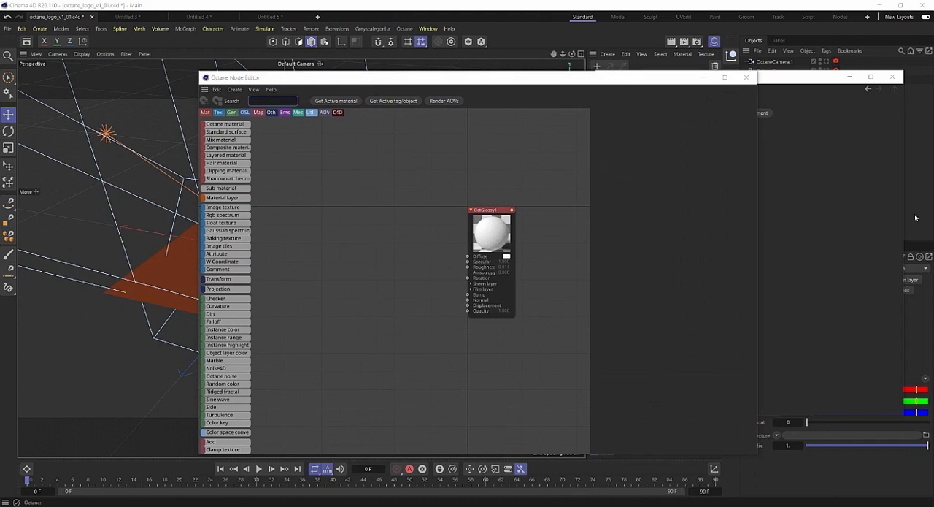
Bring Colormap_0, Height Map_4096x4096 and Normal Map_0 from the World_creator_exports folder into the node graph as image textures.
drag(738, 271, 619, 213)
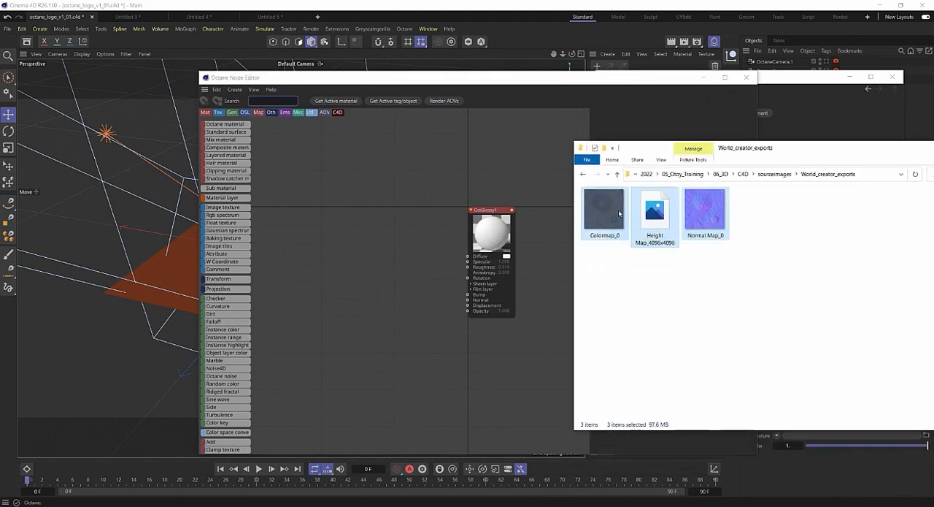
drag(664, 246, 330, 253)
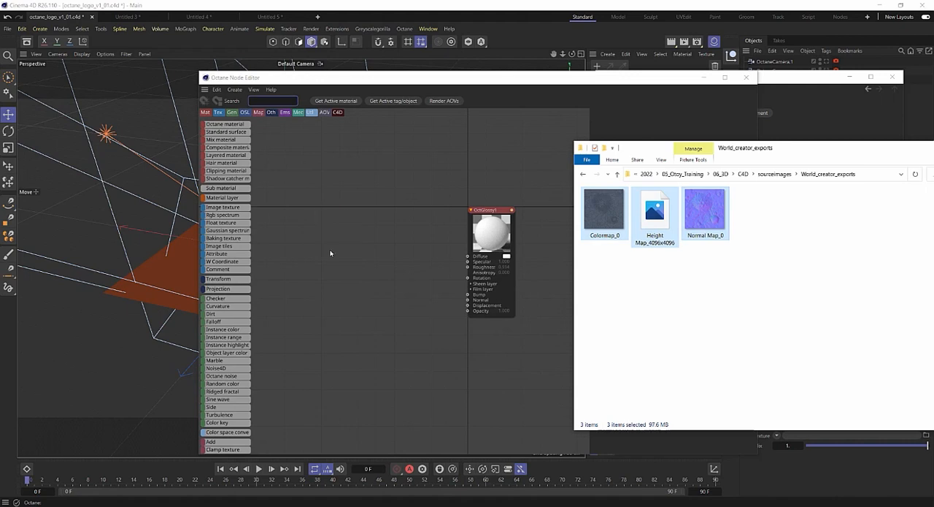
click(550, 78)
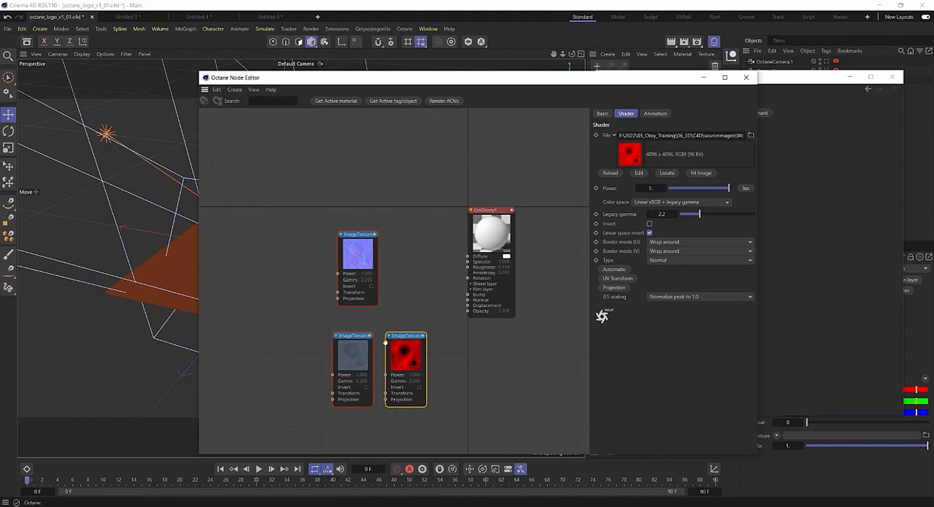
Stack the three image textures in a column and connect the color map to Diffuse and the normal map to Normal.
drag(355, 347, 385, 155)
drag(350, 243, 373, 232)
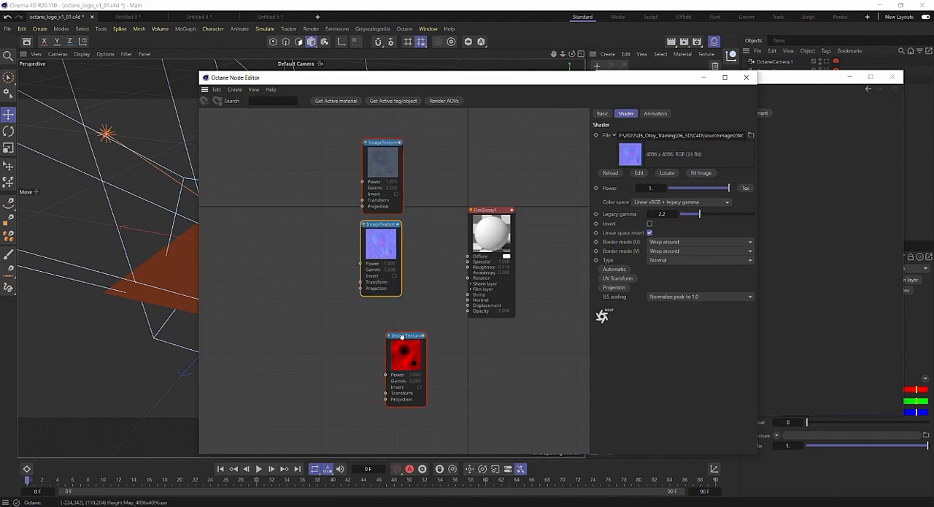
drag(398, 336, 371, 306)
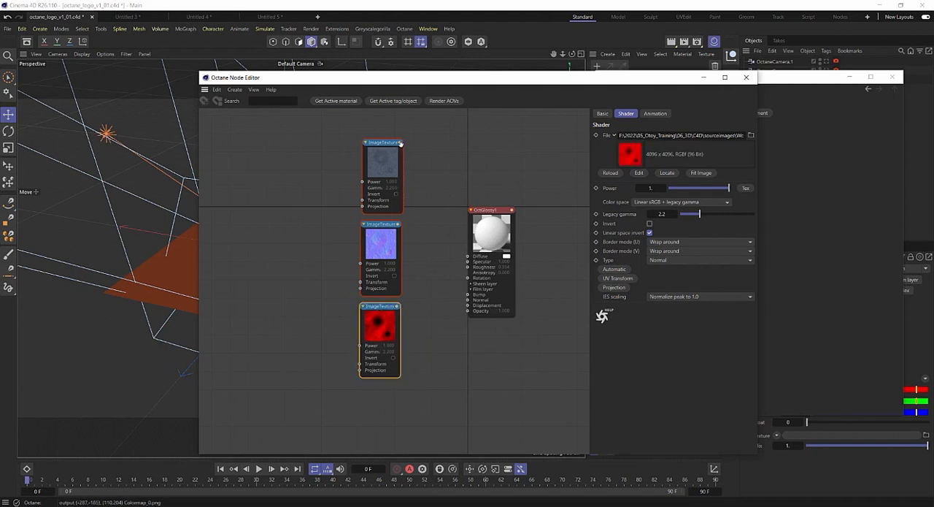
drag(400, 142, 469, 257)
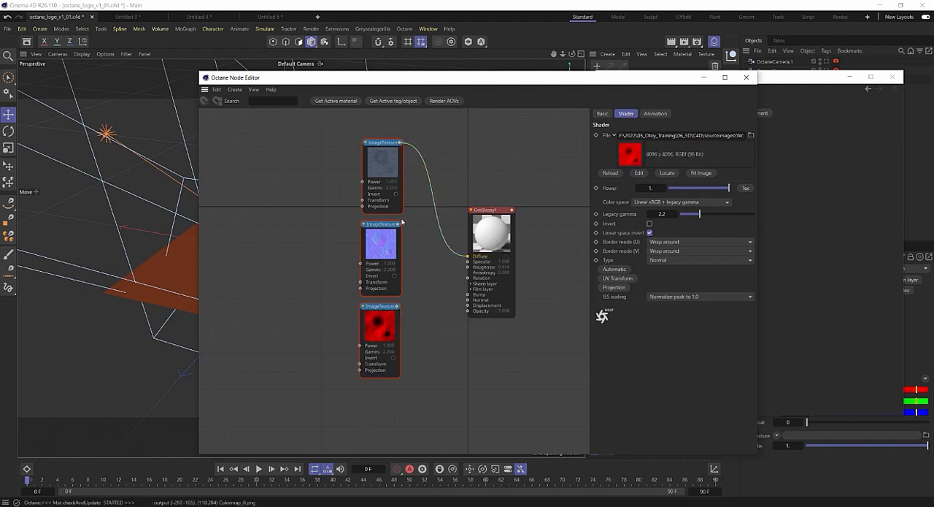
drag(400, 223, 468, 301)
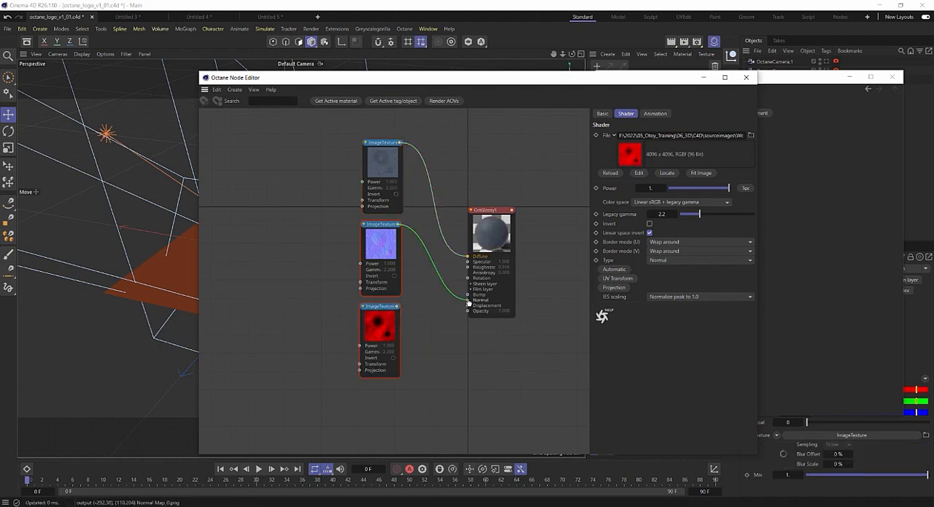
Add a texture displacement node and connect the height map through it to the OctGlossy1 Displacement input.
right_click(412, 335)
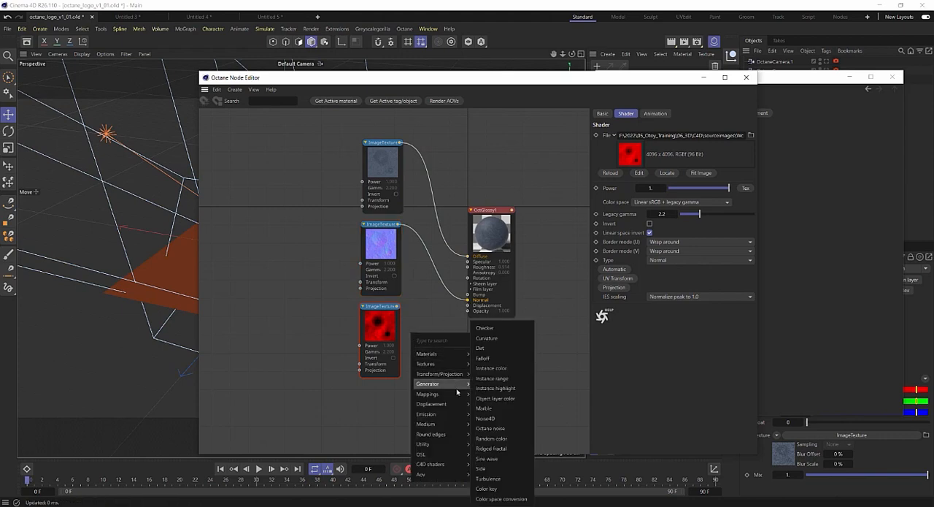
mouse_move(463, 404)
click(501, 404)
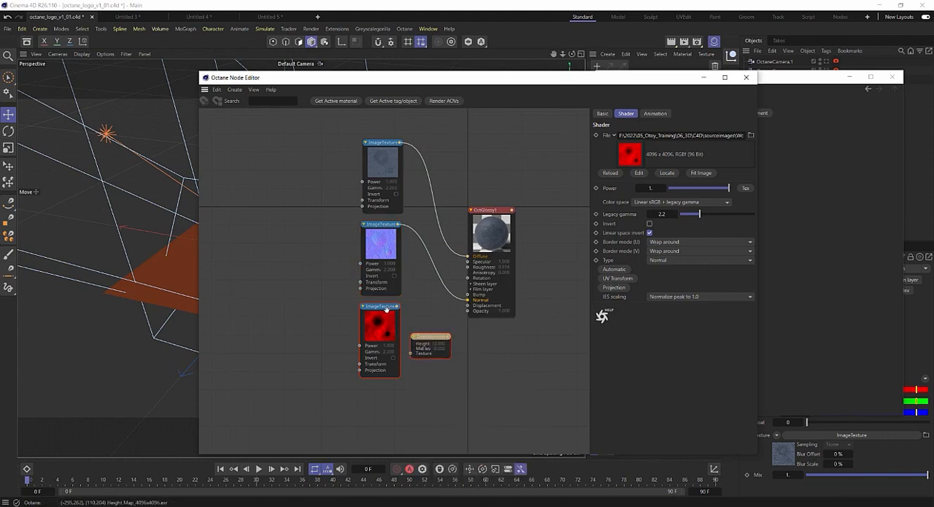
drag(392, 321, 469, 307)
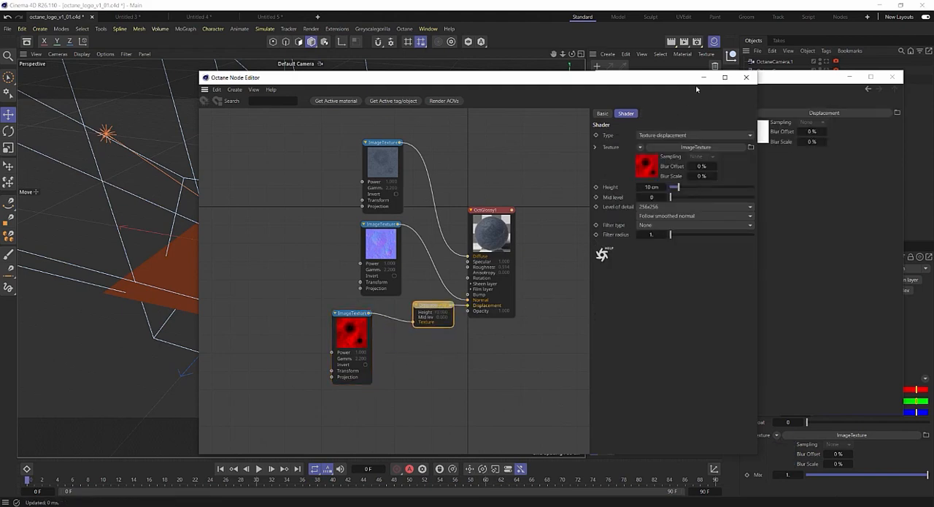
Close the Material Editor, apply the OctGlossy1 material to the Plane, and move the Node Editor aside.
drag(674, 77, 534, 147)
click(892, 78)
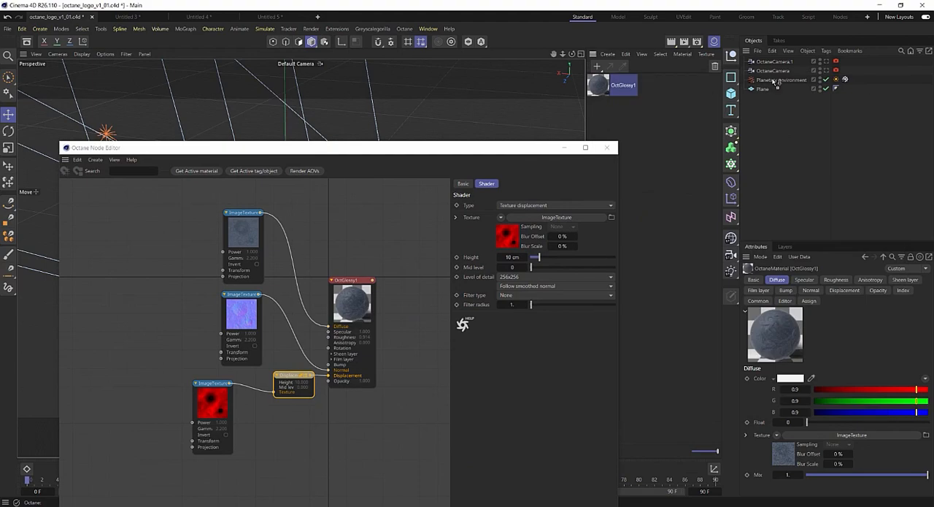
drag(776, 81, 765, 90)
drag(410, 151, 933, 208)
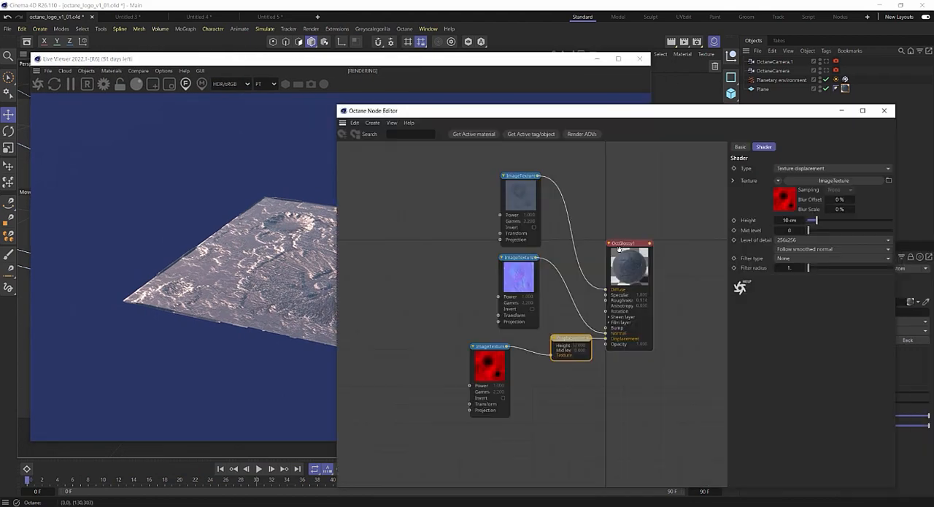
Check the OctGlossy1 material's Roughness settings and close the Node Editor.
click(625, 251)
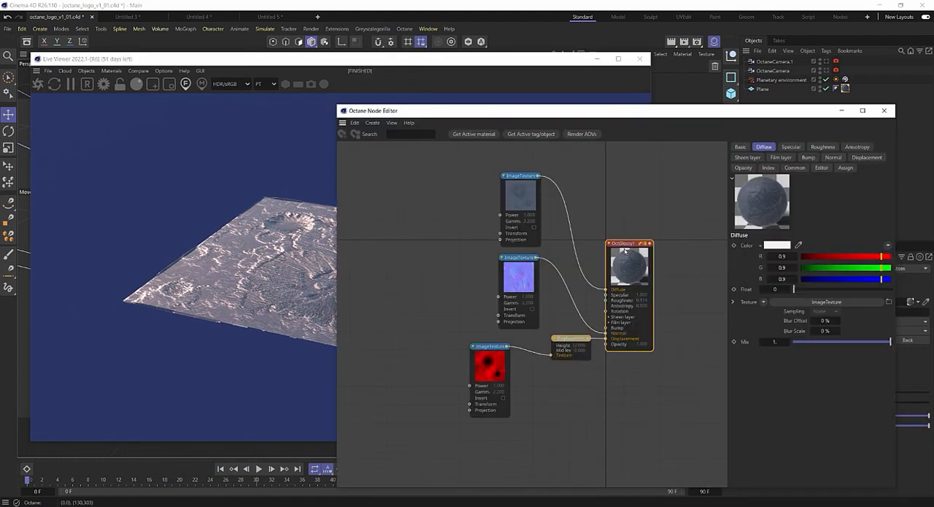
click(823, 147)
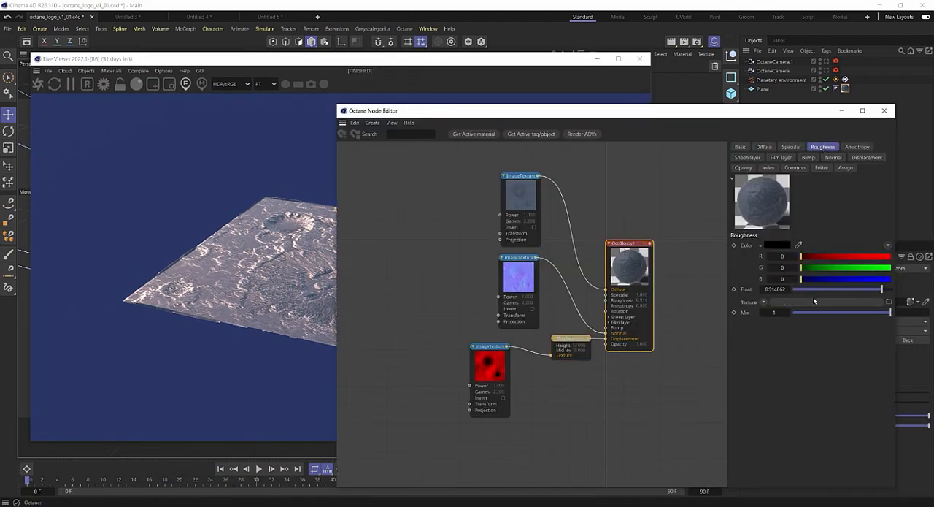
click(884, 111)
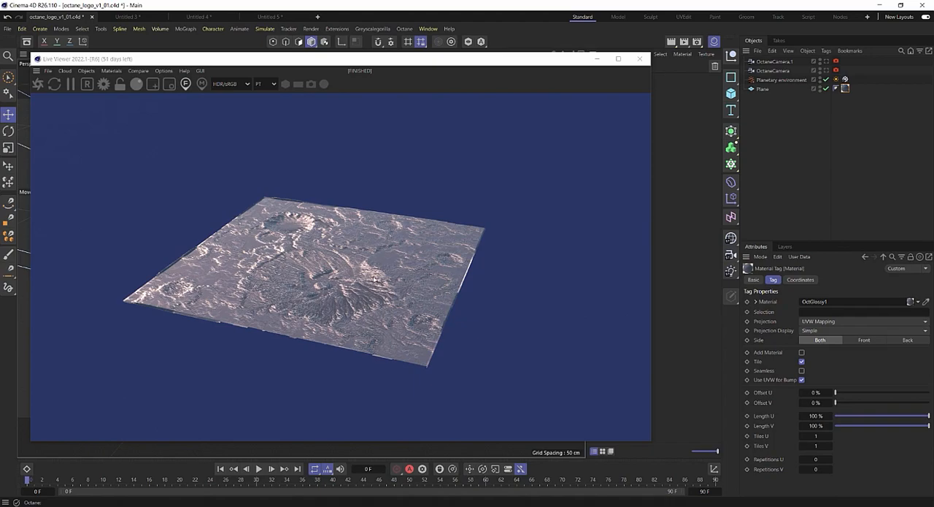
View the terrain render through OctaneCamera.1.
click(827, 61)
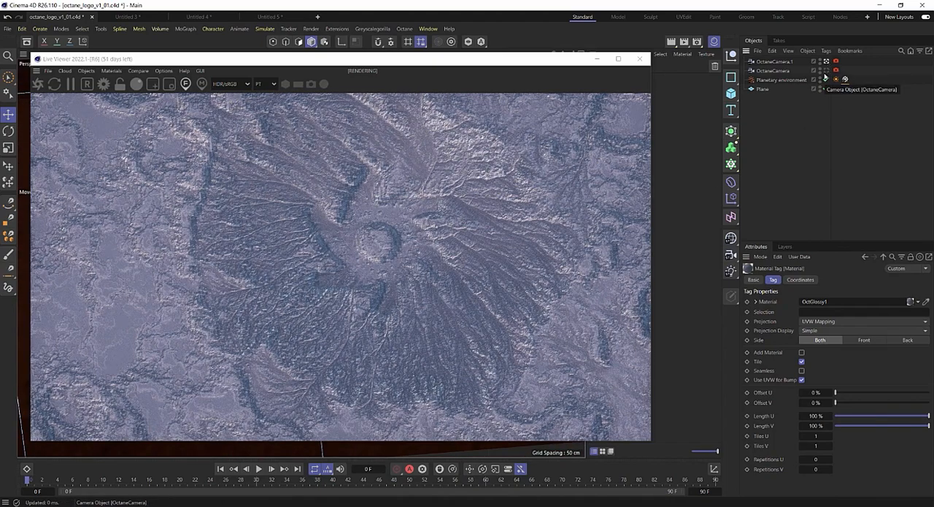
Compare the terrain render through OctaneCamera with the one through OctaneCamera.1.
click(827, 71)
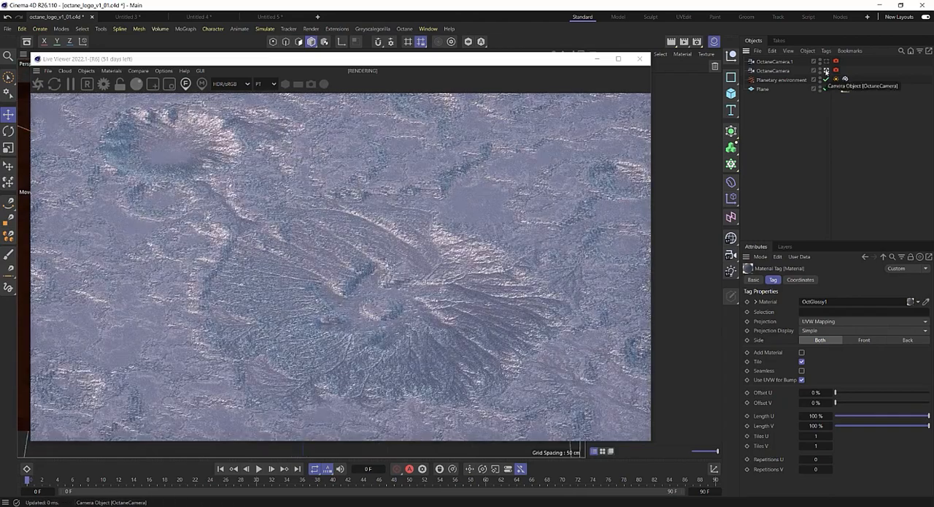
click(827, 62)
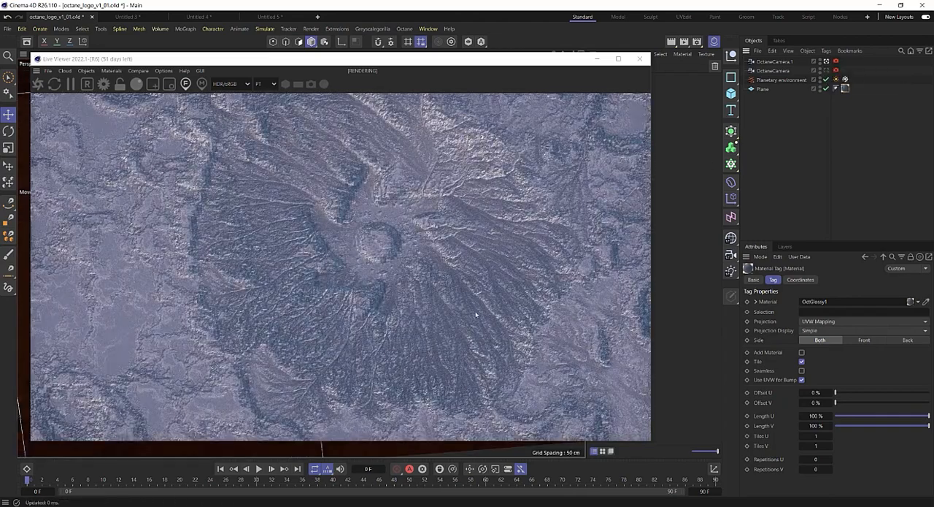
Open the OctGlossy1 material's displacement shader and set its level of detail to 4096x4096.
drag(528, 60, 520, 96)
click(603, 79)
double_click(604, 79)
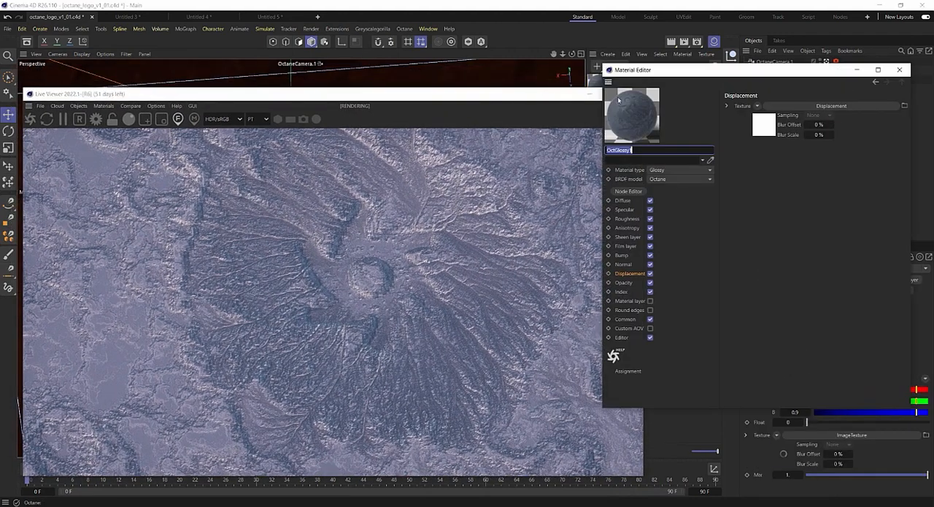
click(762, 118)
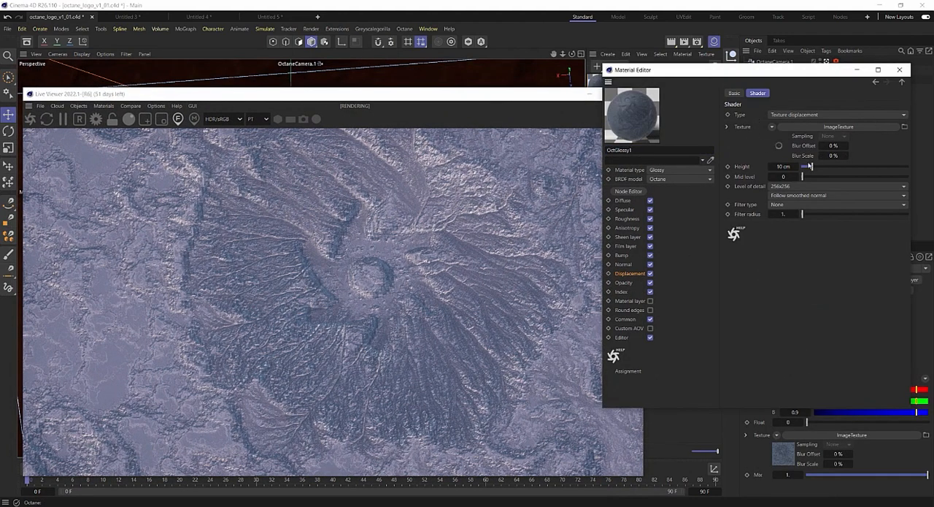
click(792, 187)
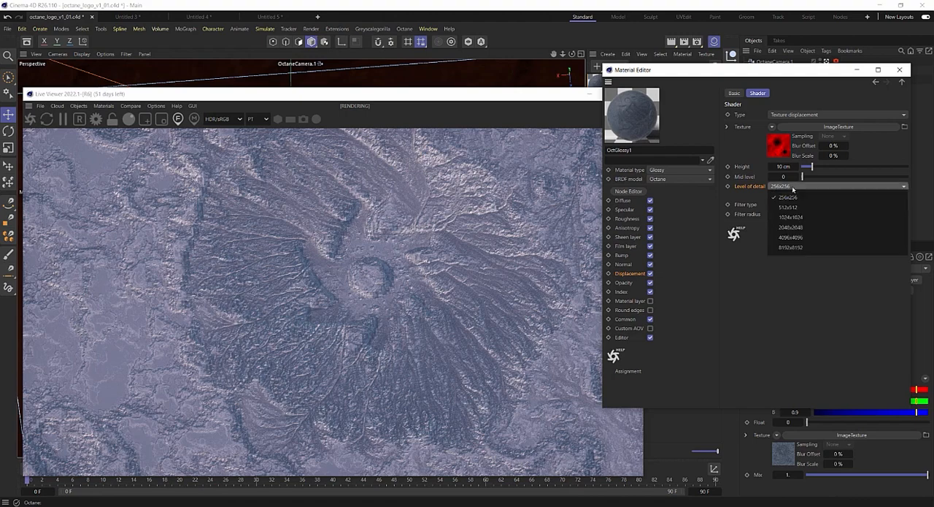
click(793, 248)
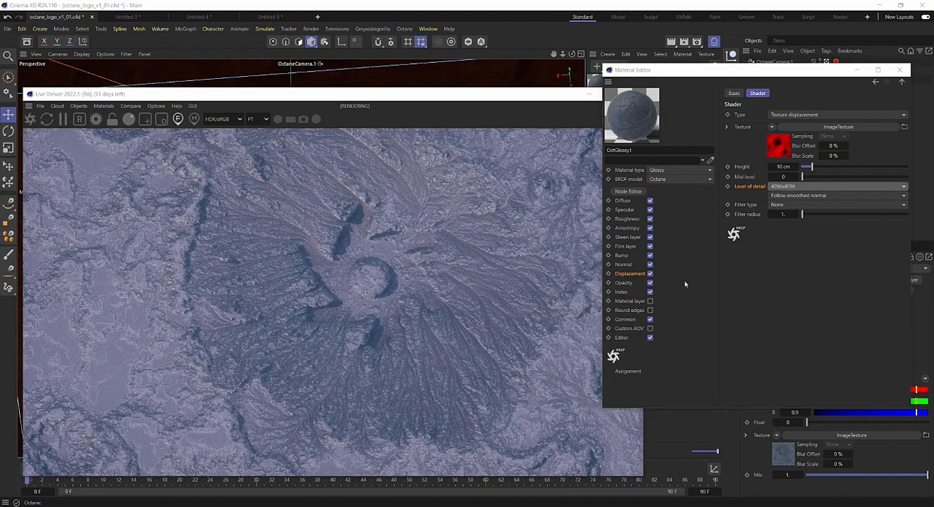
Set the displacement height to 35 cm and the mid level to 0.5, and close the Material Editor.
click(785, 166)
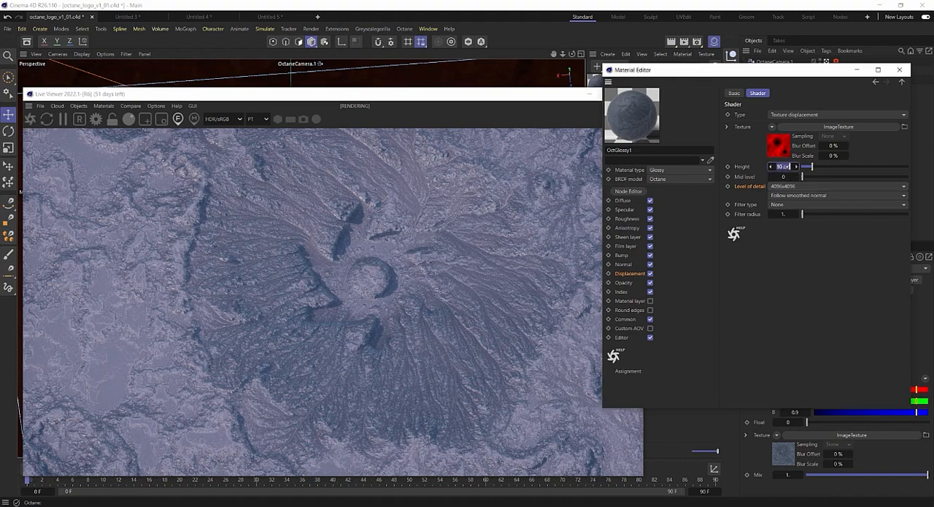
text(35)
key(Tab)
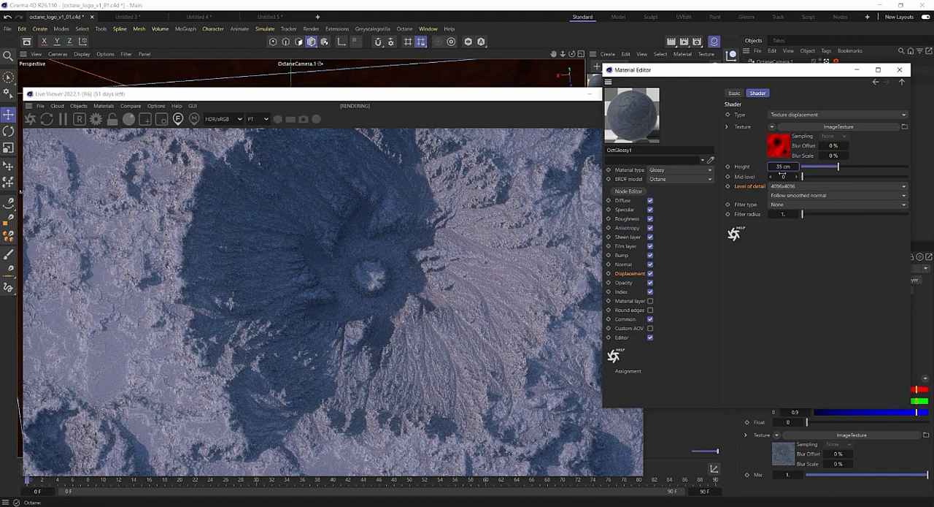
text(0.5)
key(Return)
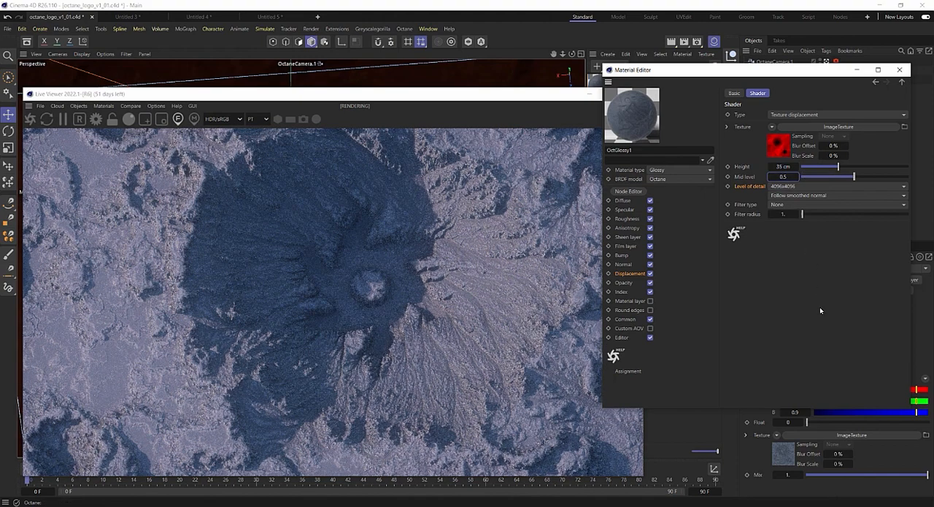
click(901, 70)
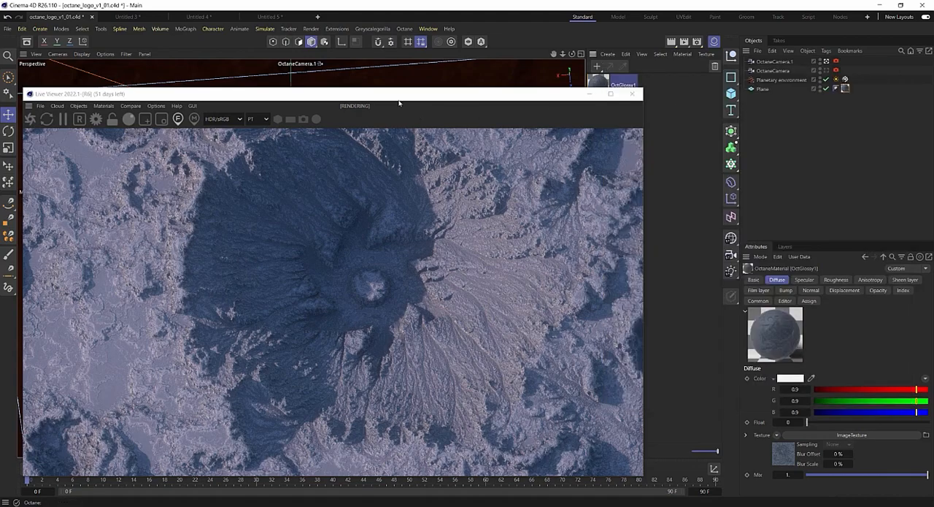
View the render through OctaneCamera, reopen the OctGlossy1 material for editing, and move the Live Viewer away from the viewport.
click(827, 70)
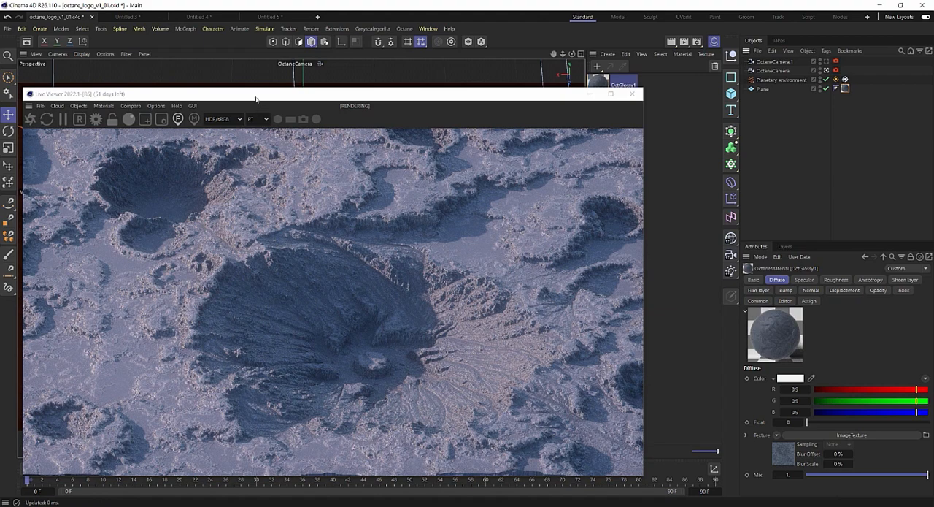
drag(533, 97, 460, 69)
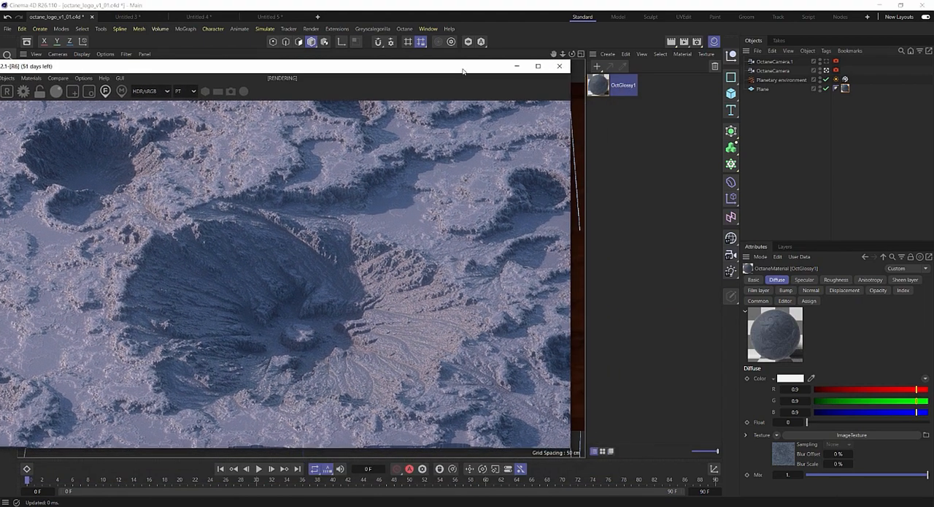
double_click(602, 85)
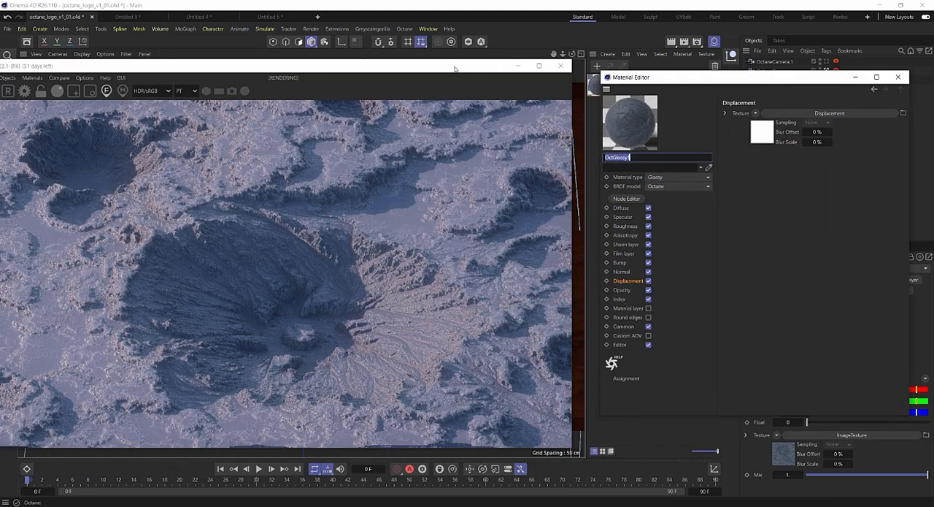
drag(455, 67, 862, 56)
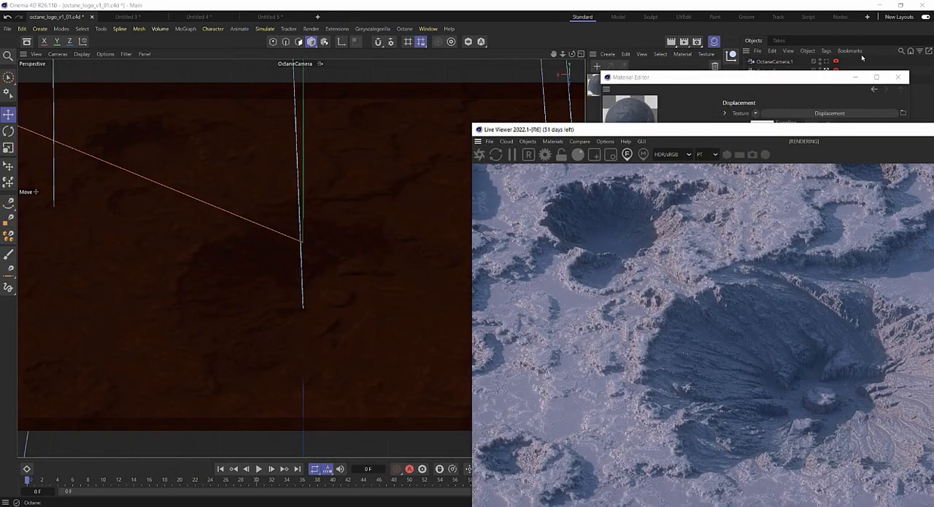
Switch to OctaneCamera.1, shrink the Live Viewer beside the viewport, and reframe the camera for a closer oblique view of the crater.
click(826, 62)
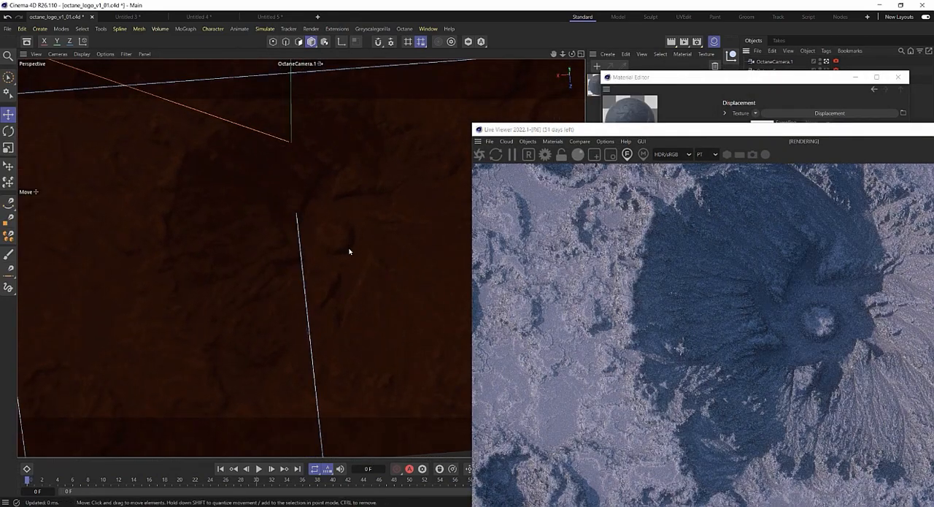
drag(701, 133, 583, 61)
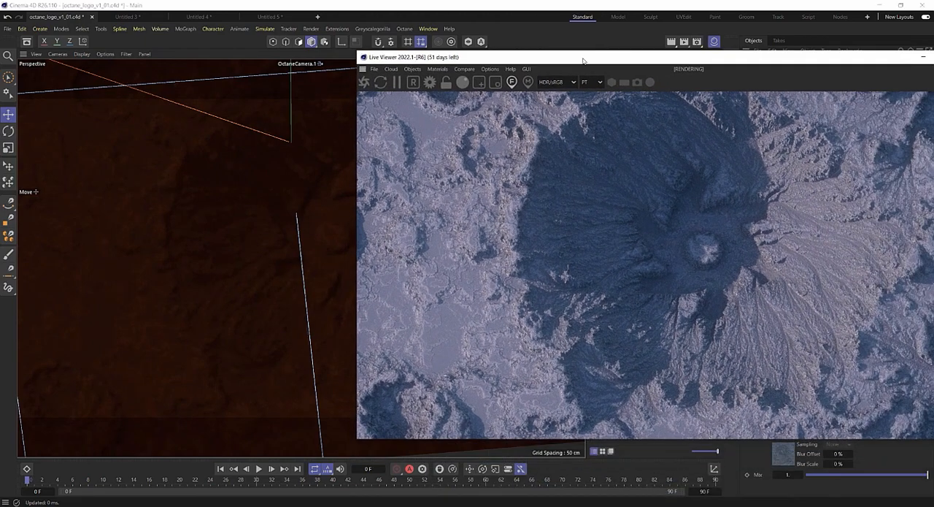
drag(933, 439, 920, 403)
mouse_move(288, 270)
alt+mouse_down()
mouse_move(297, 241)
mouse_move(265, 282)
mouse_move(299, 268)
mouse_move(263, 273)
mouse_move(273, 248)
mouse_move(258, 244)
mouse_move(268, 220)
mouse_move(272, 252)
mouse_move(292, 250)
alt+mouse_up()
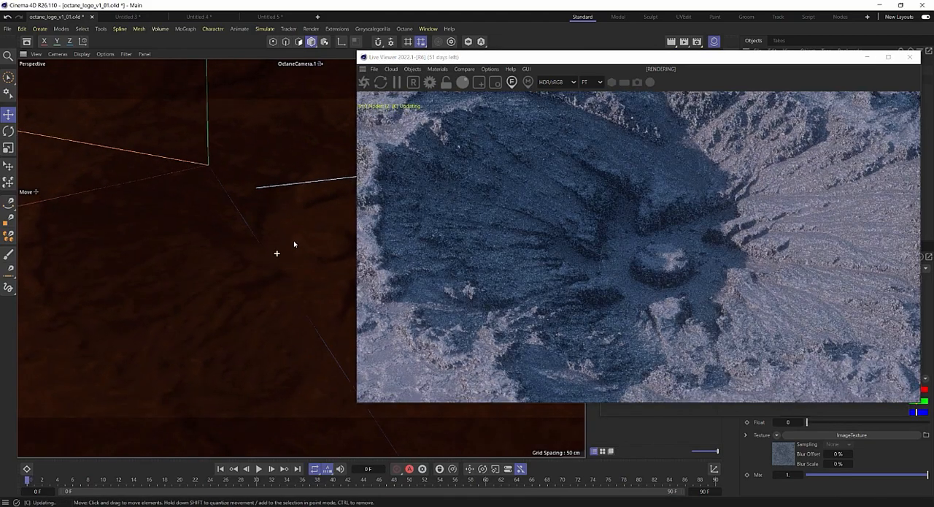
alt+drag(292, 213, 314, 324)
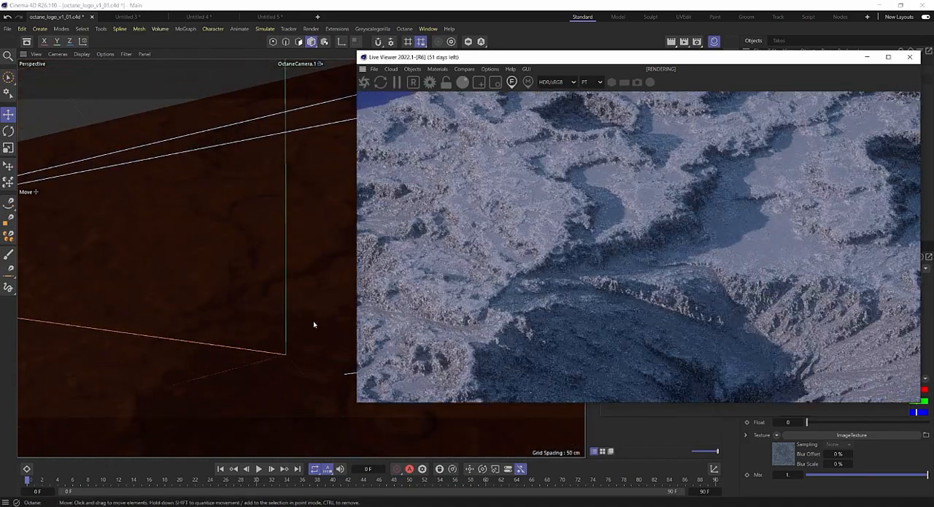
alt+drag(304, 271, 241, 185)
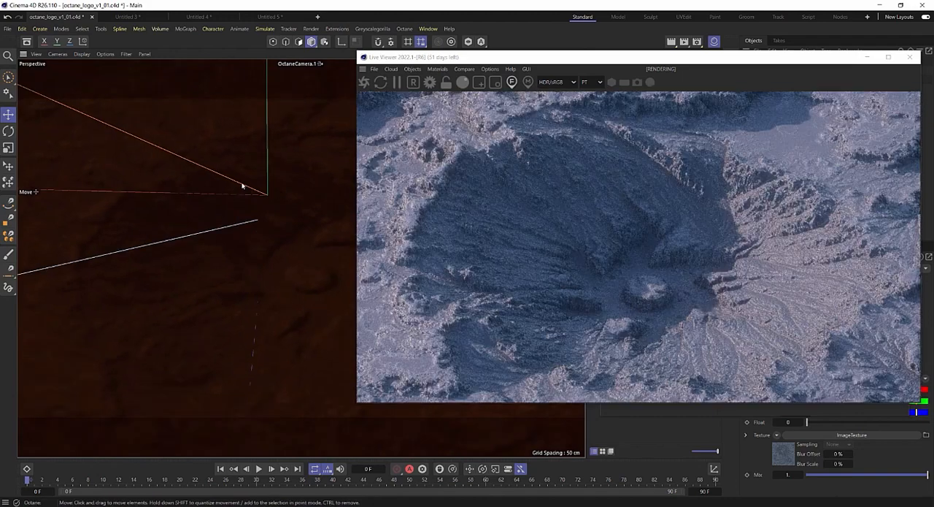
Move the Live Viewer aside, bring the Material Editor forward, and open OctGlossy1 in the Node Editor.
drag(501, 57, 381, 48)
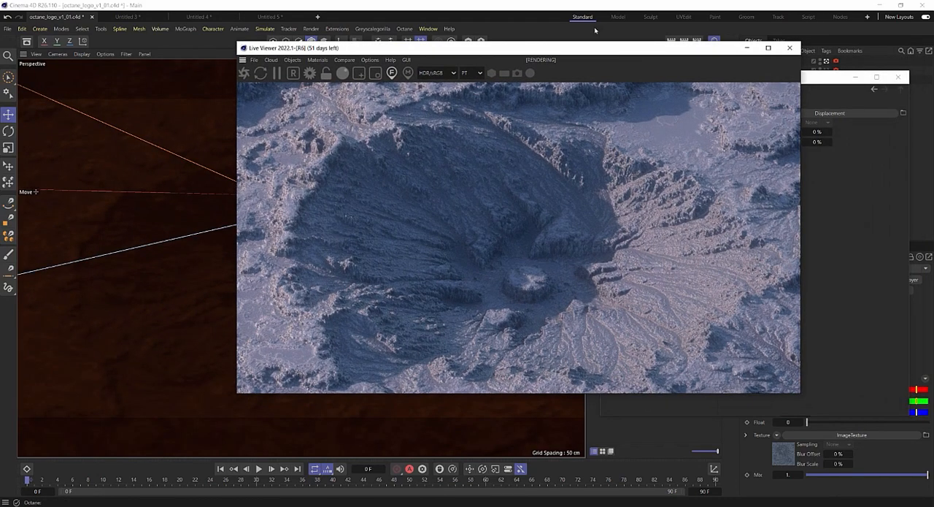
drag(566, 58, 464, 72)
click(725, 79)
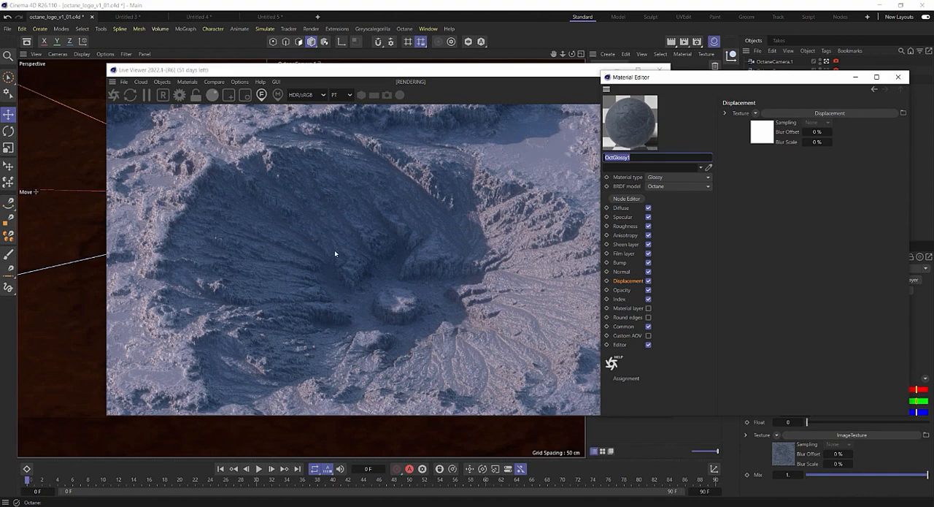
click(626, 198)
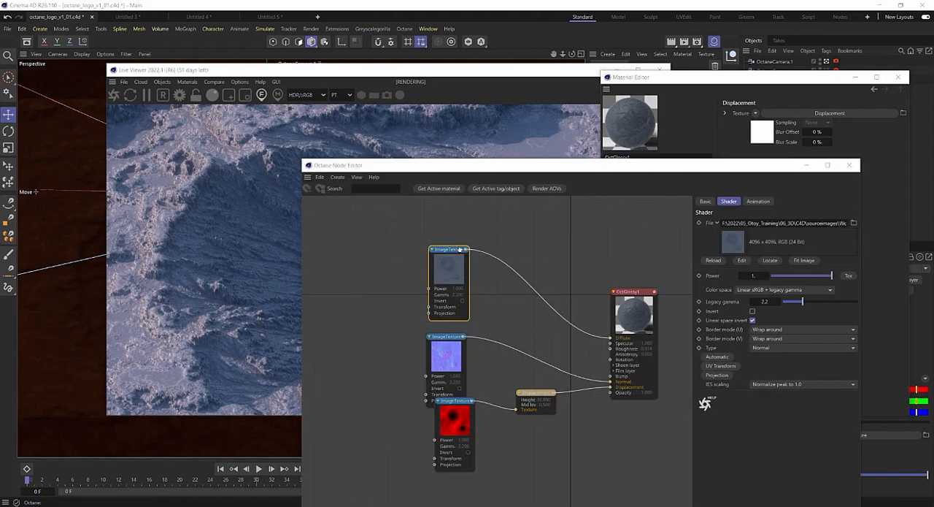
Move the diffuse image texture node up and add a Dirt node and a Color correction node beside it.
drag(452, 251, 453, 230)
mouse_move(305, 280)
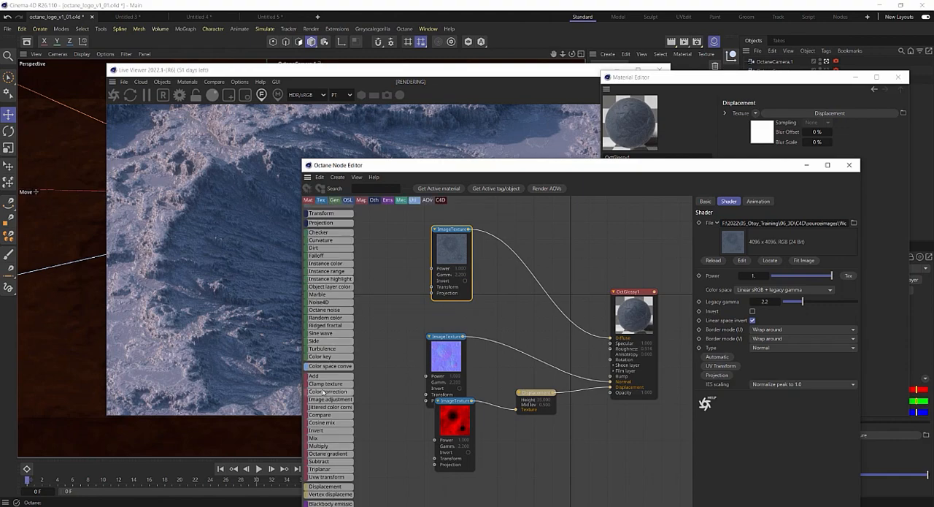
drag(381, 283, 383, 307)
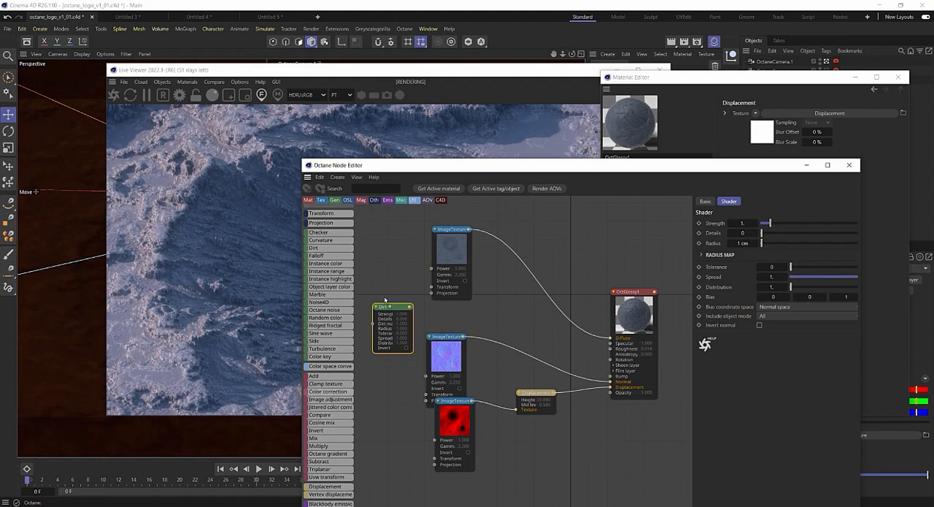
click(380, 231)
Find the Octane gradient node by searching for "octane" and insert it between the diffuse image texture and OctGlossy1's Diffuse input.
scroll(329, 438, down, 10)
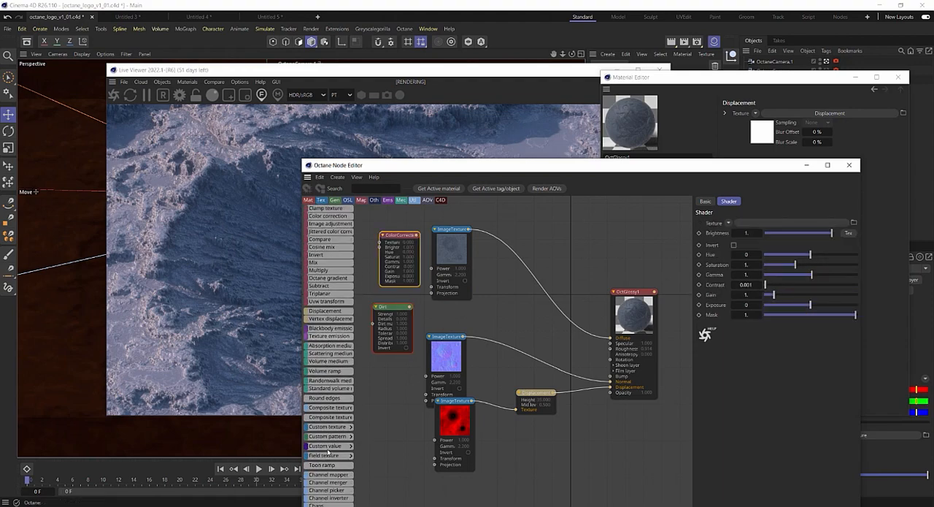
scroll(329, 451, down, 5)
scroll(330, 452, down, 5)
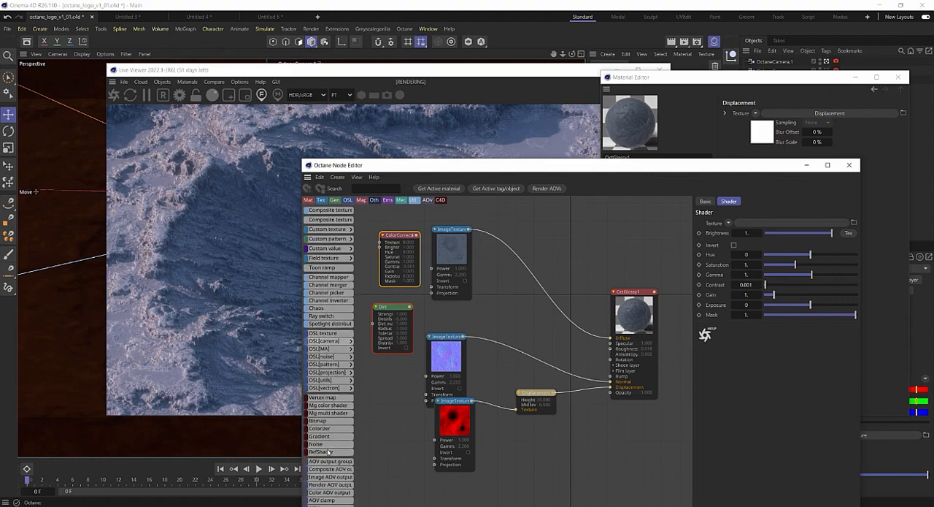
scroll(335, 451, up, 6)
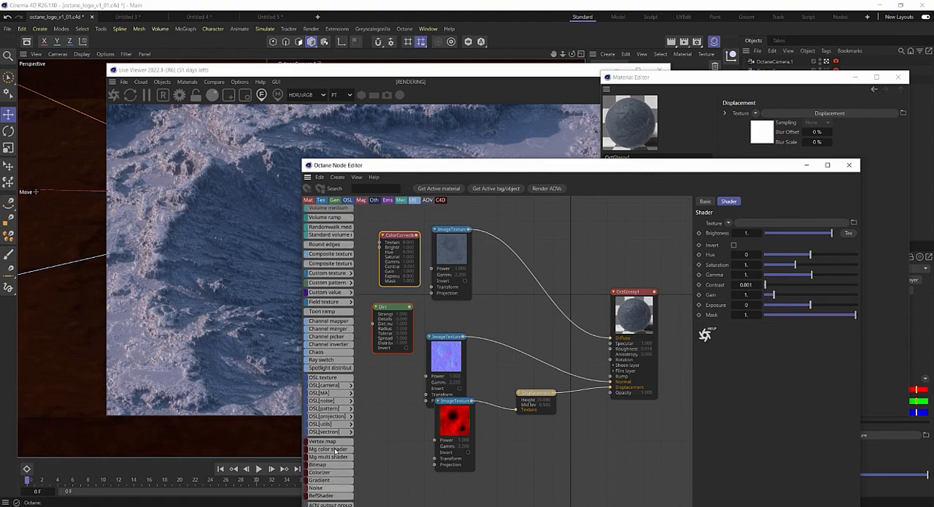
click(373, 189)
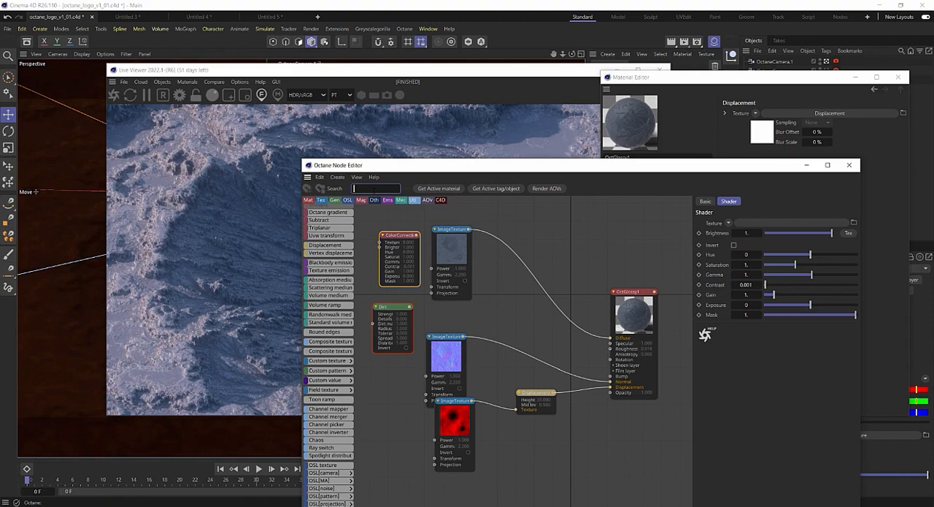
text(octane)
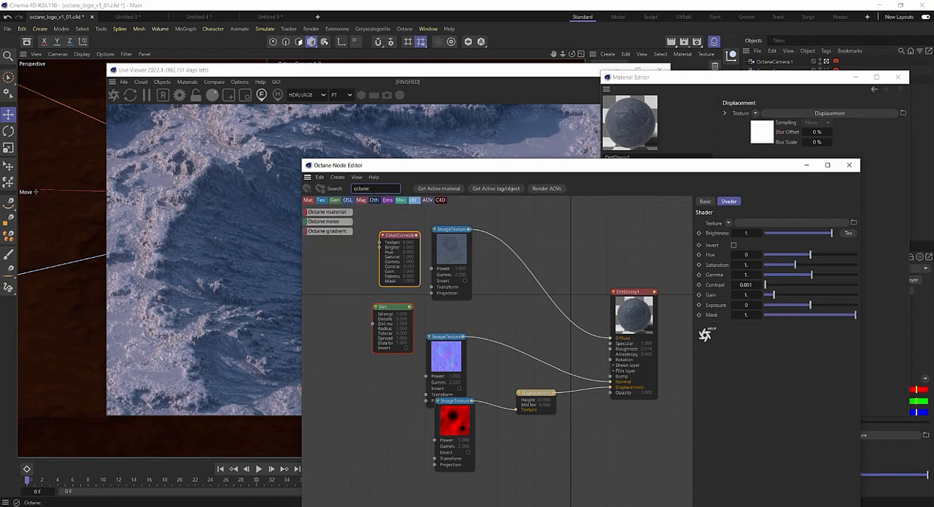
drag(321, 231, 563, 284)
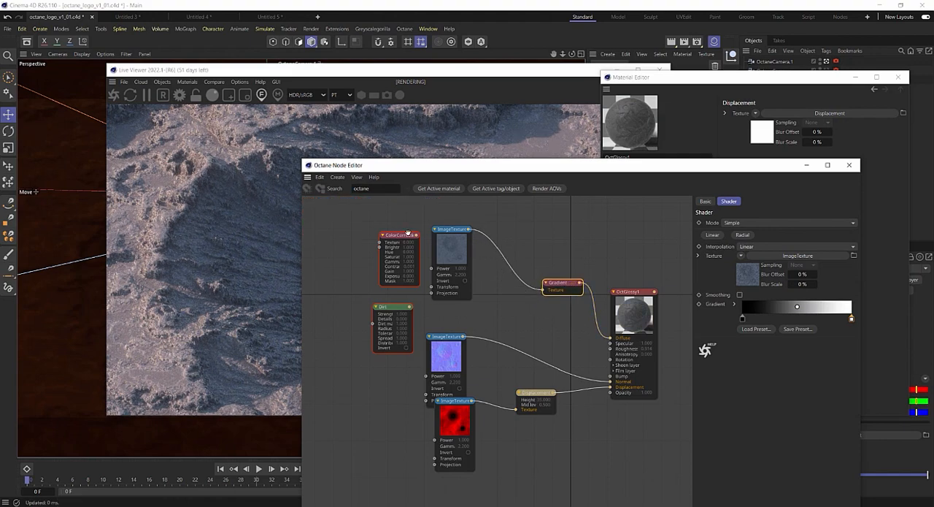
Insert the ColorCorrection node between the diffuse image texture and the Gradient node.
drag(406, 232, 388, 221)
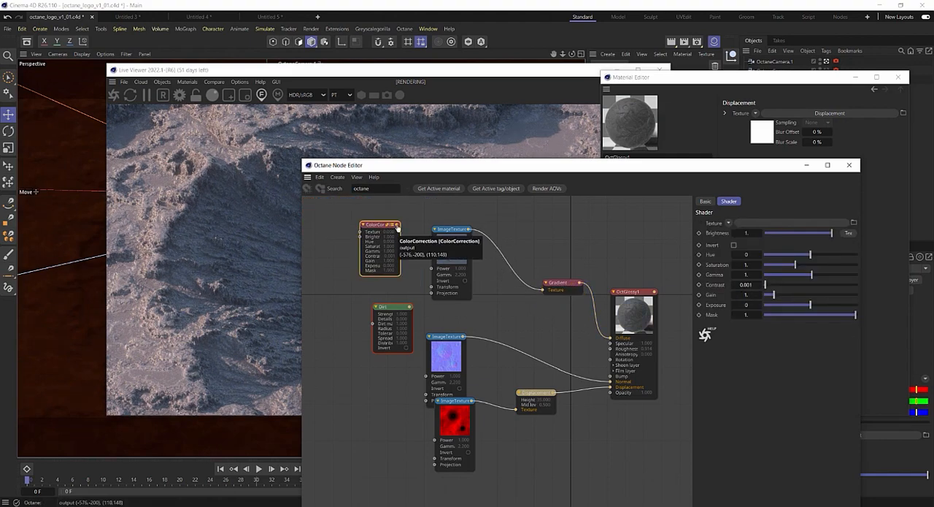
drag(397, 227, 527, 243)
drag(469, 230, 545, 292)
Arrange the Dirt node below the diffuse image texture, connect it to the ColorCorrection Brightness input, and move the Node Editor up.
drag(410, 312, 430, 311)
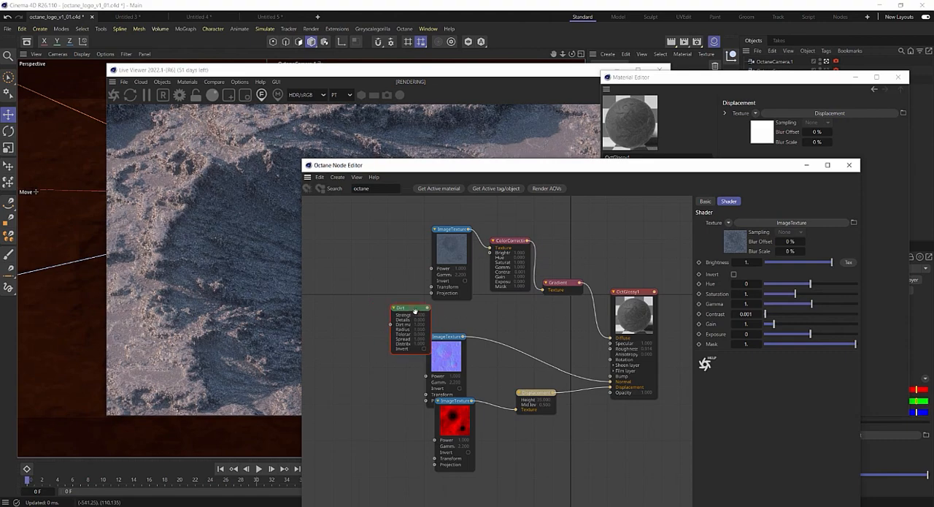
drag(451, 248, 422, 215)
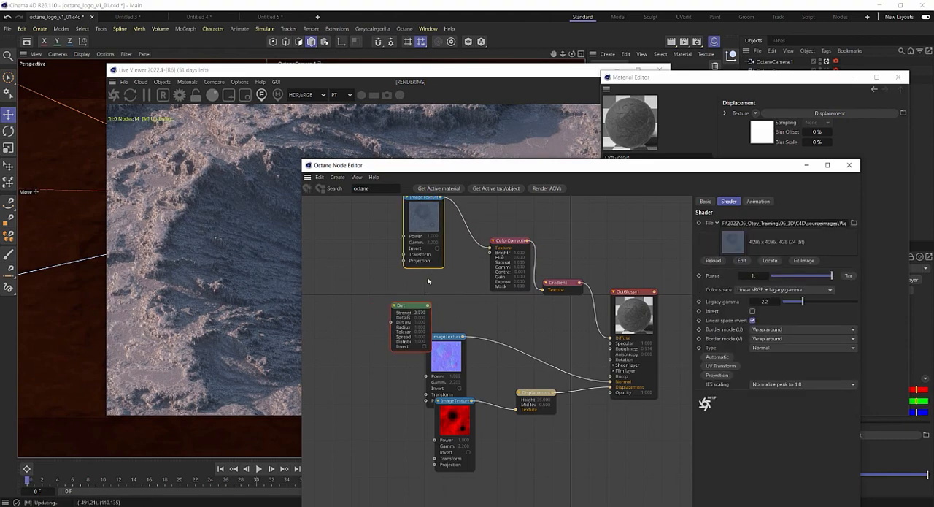
drag(413, 307, 490, 251)
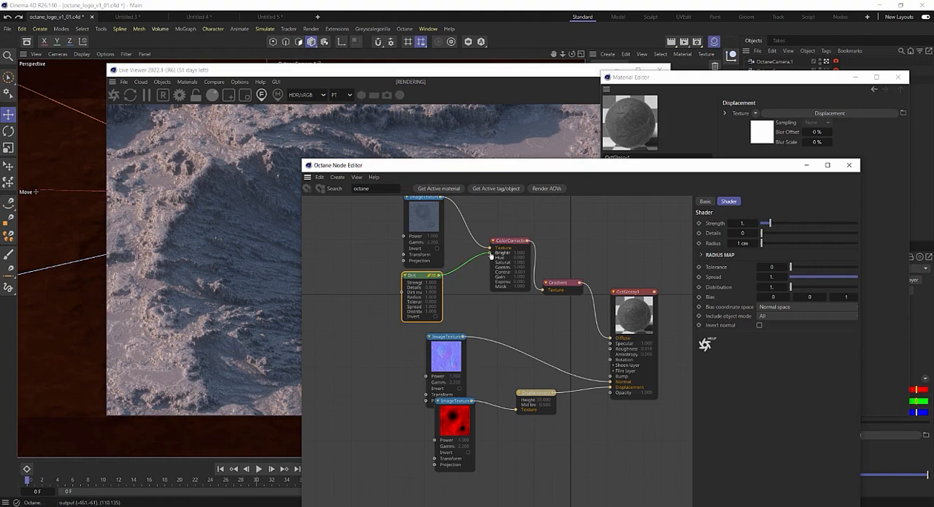
drag(428, 169, 449, 143)
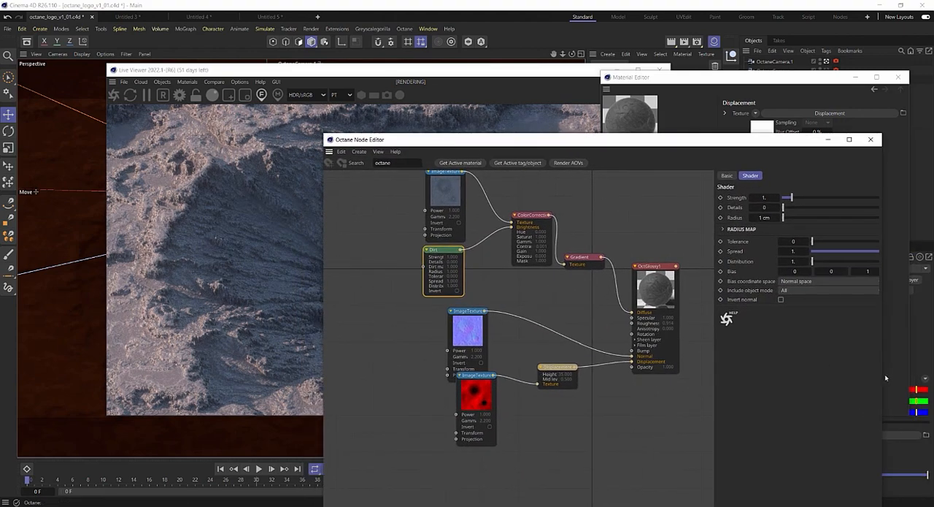
Set the Dirt node's strength to about 7.06 and its radius to about 328.8 cm.
drag(869, 376, 795, 376)
drag(746, 197, 800, 197)
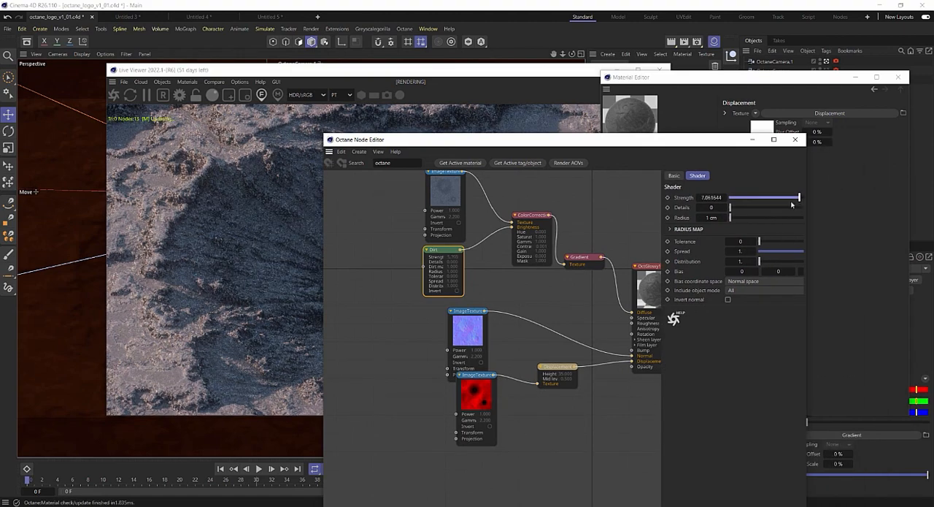
drag(511, 139, 598, 100)
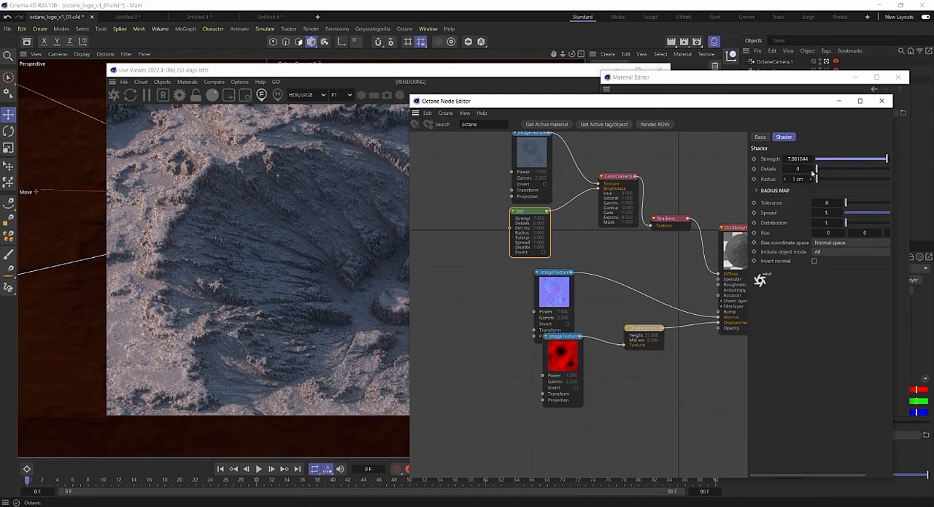
drag(821, 180, 849, 179)
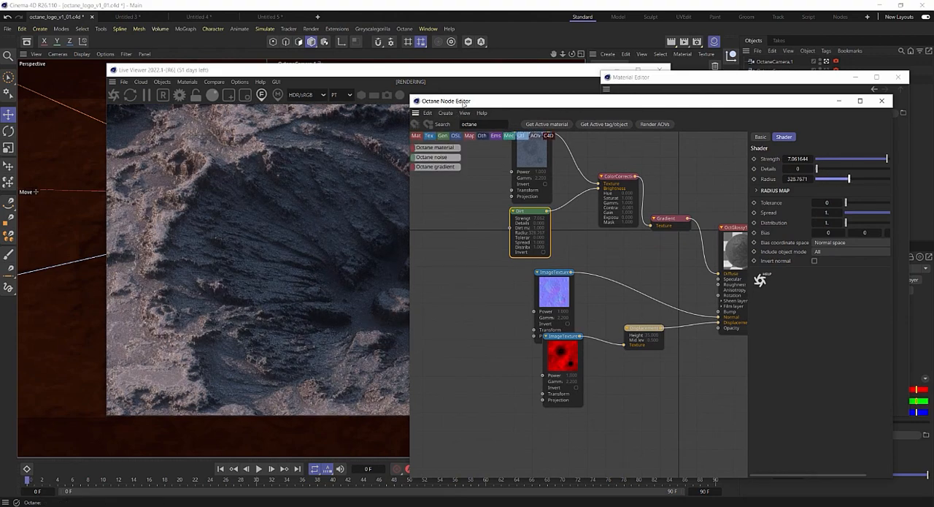
drag(449, 101, 408, 127)
Try tightening the Gradient ramp with the white knot at about 12%, and return the knot to the ramp's end.
click(635, 247)
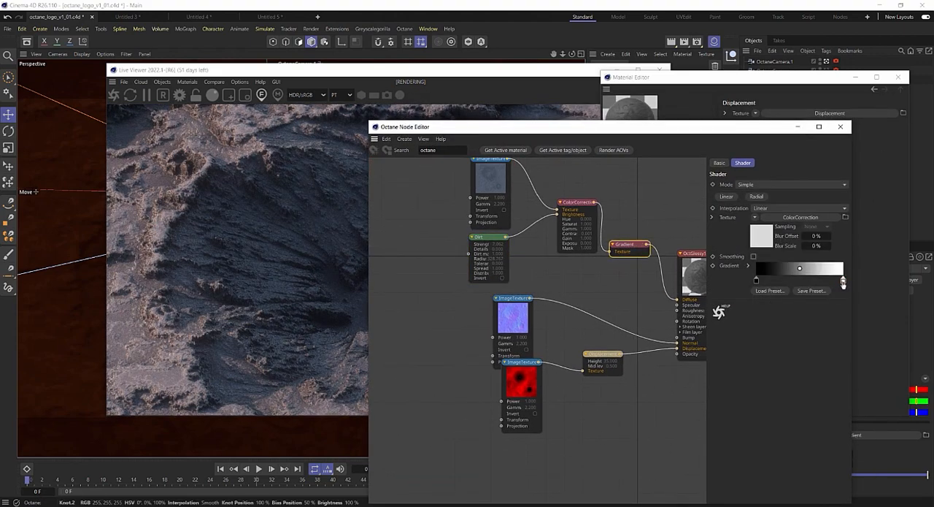
drag(843, 280, 771, 281)
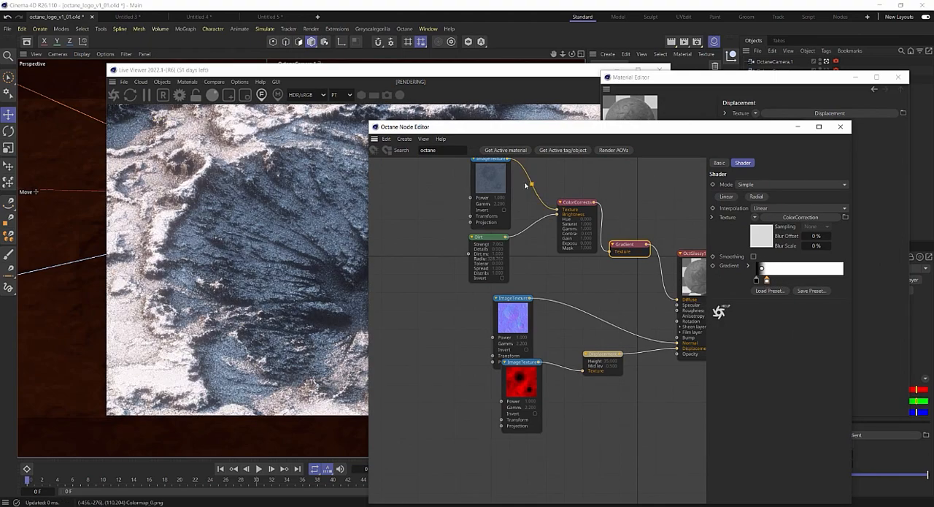
drag(413, 130, 589, 102)
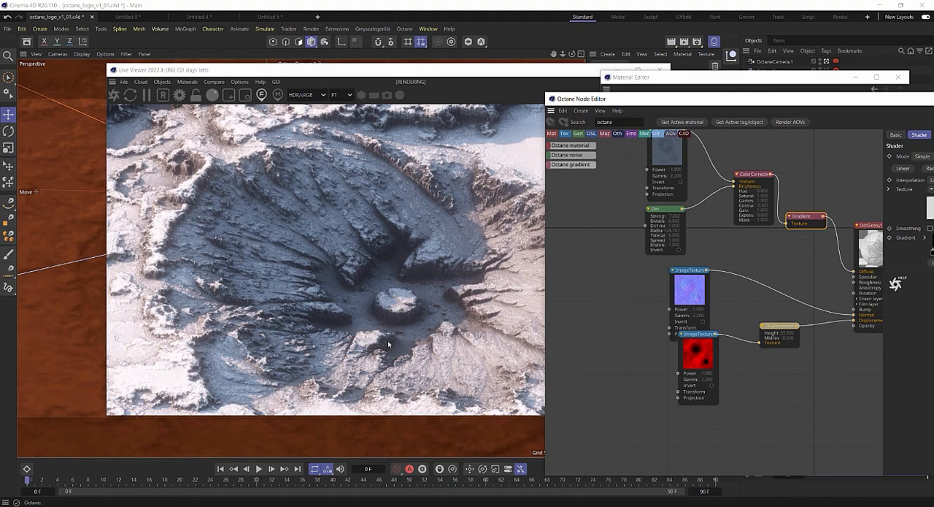
drag(574, 100, 457, 95)
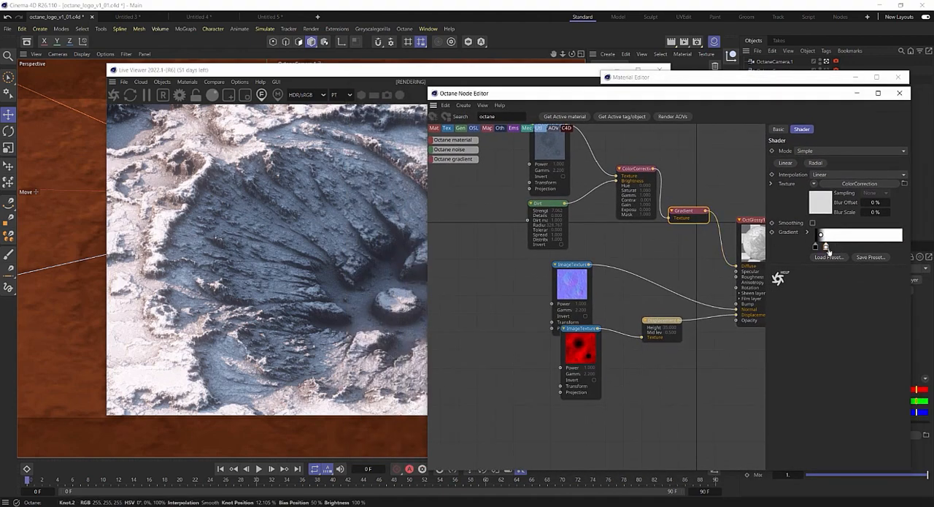
drag(827, 249, 907, 251)
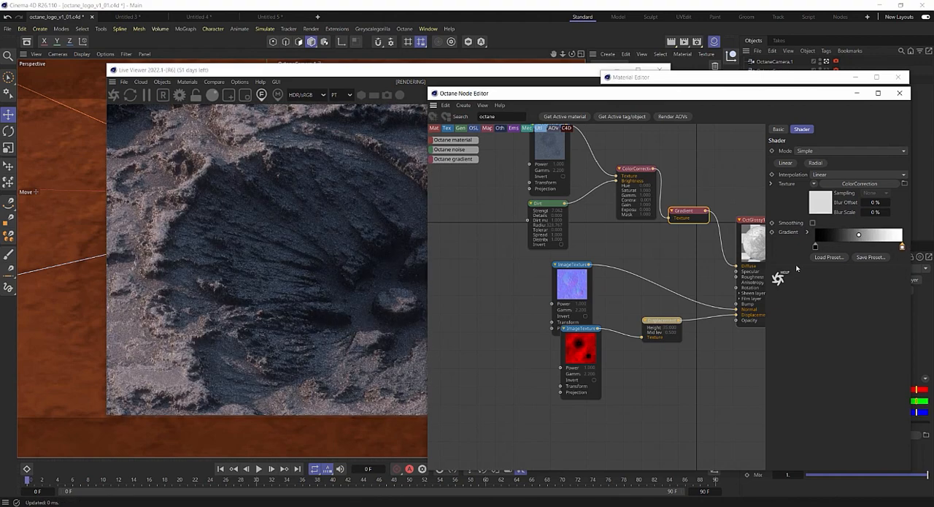
drag(816, 248, 770, 251)
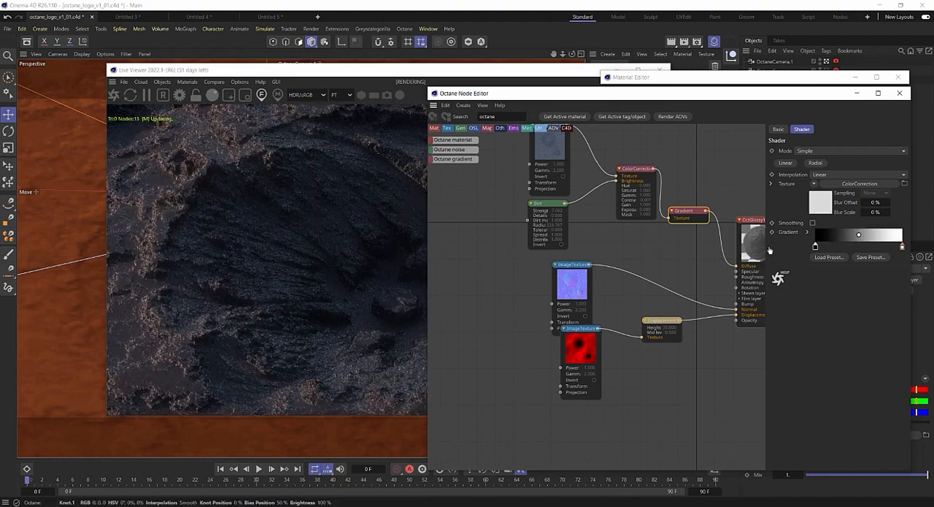
Color the Gradient's black knot dark blue with hue 216°, saturation 58% and value 12%.
click(543, 207)
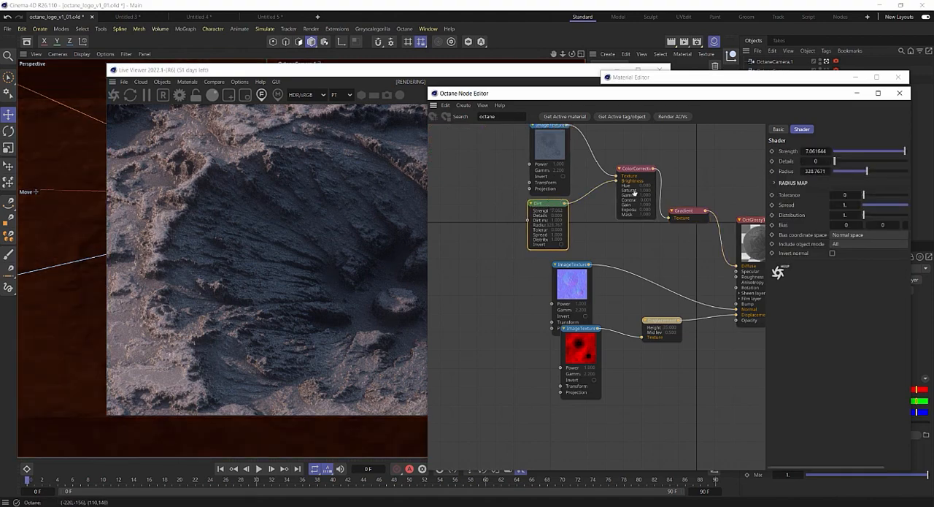
click(686, 211)
double_click(815, 248)
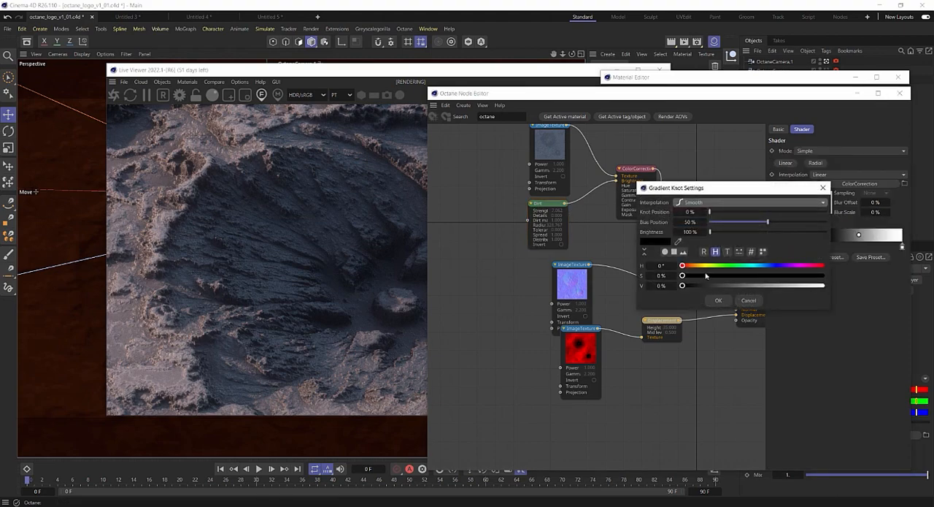
drag(744, 268, 764, 275)
click(700, 285)
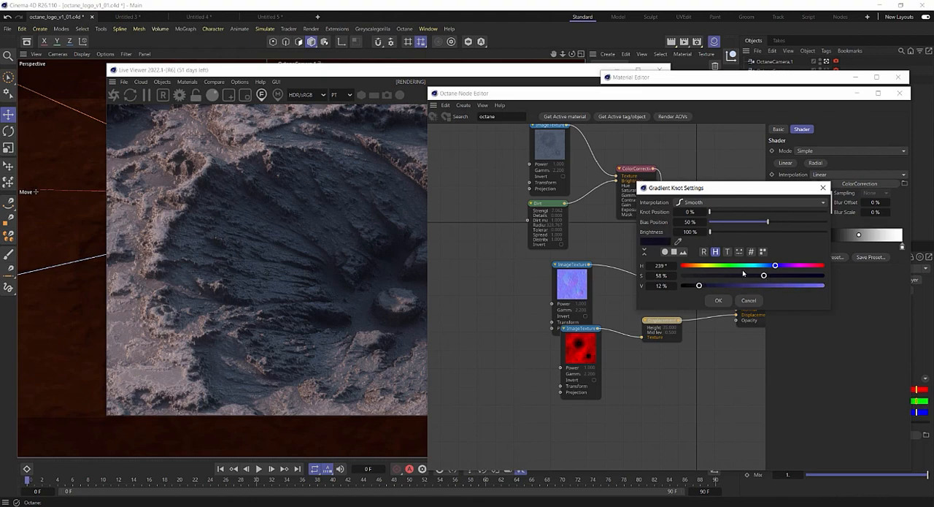
click(767, 265)
click(720, 300)
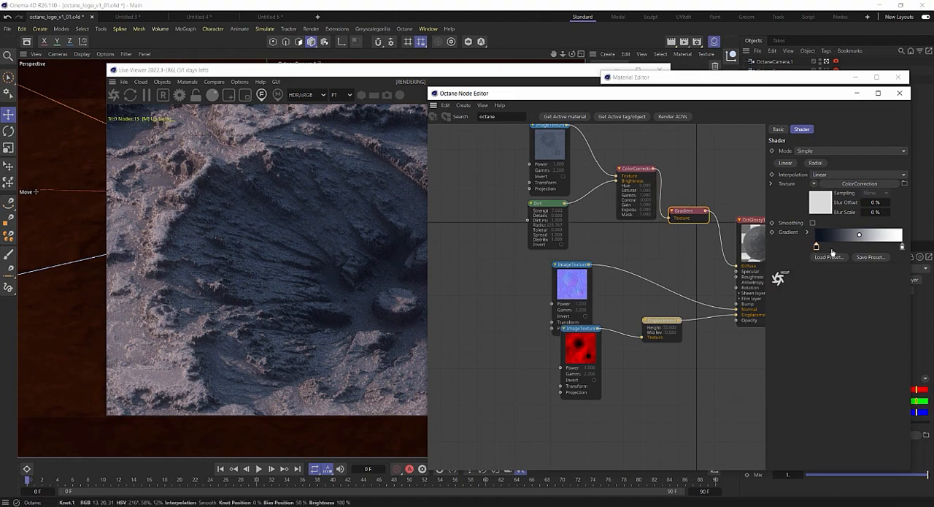
Shift the Gradient's dark blue knot to about 34.7% and brighten its color to a value of 19%.
drag(815, 246, 845, 247)
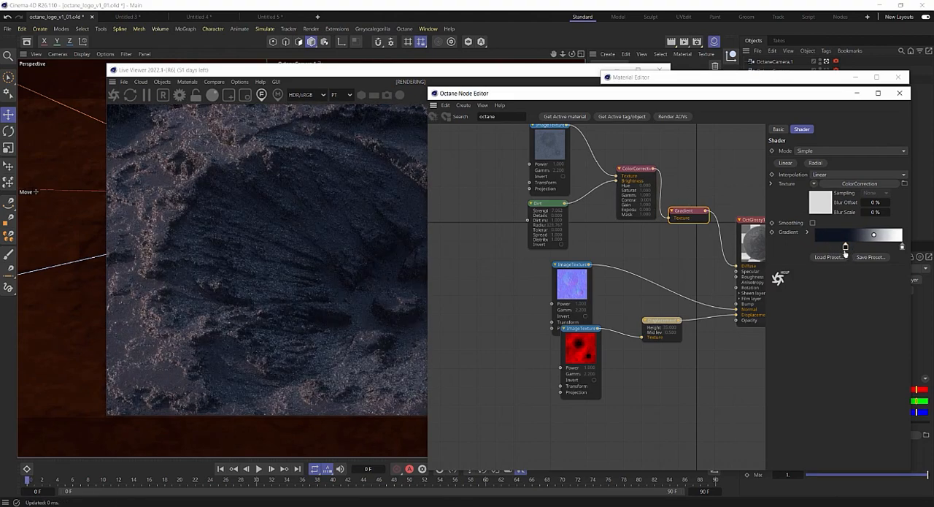
double_click(845, 247)
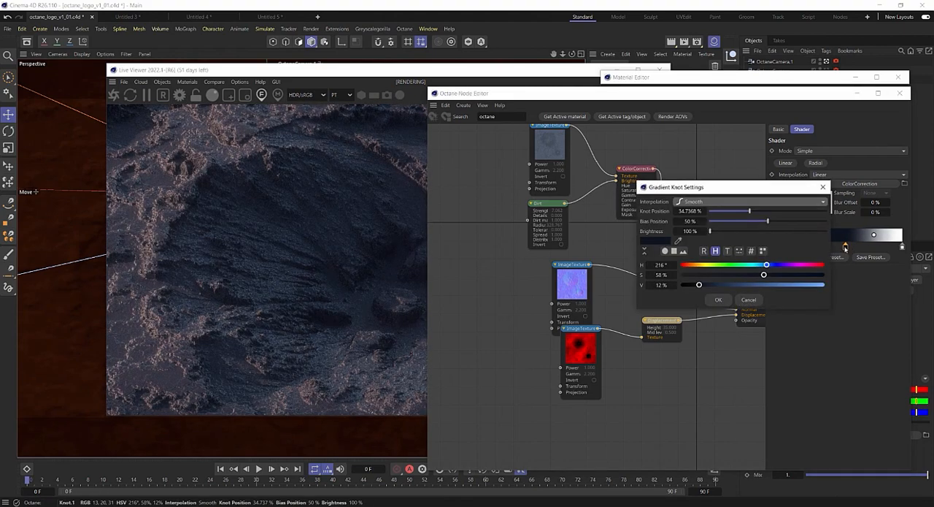
click(734, 284)
click(718, 299)
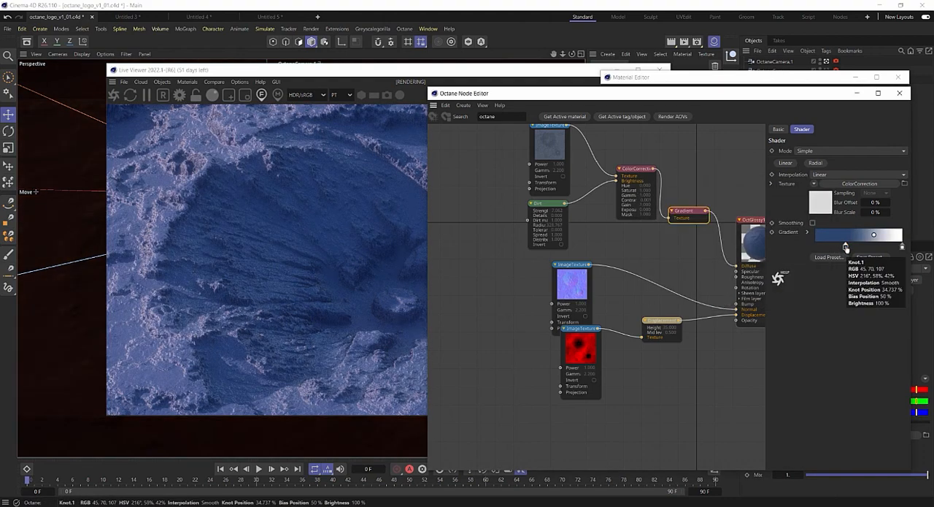
double_click(846, 247)
drag(726, 285, 709, 285)
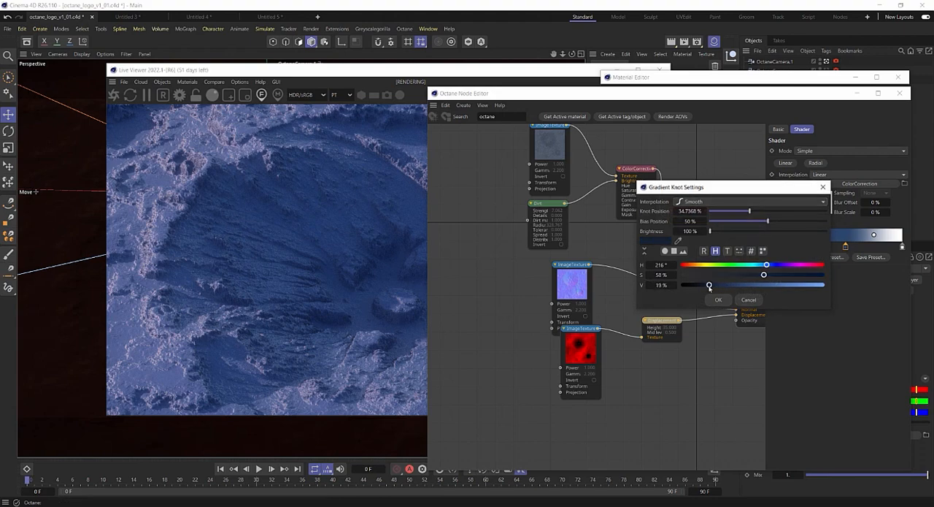
click(719, 300)
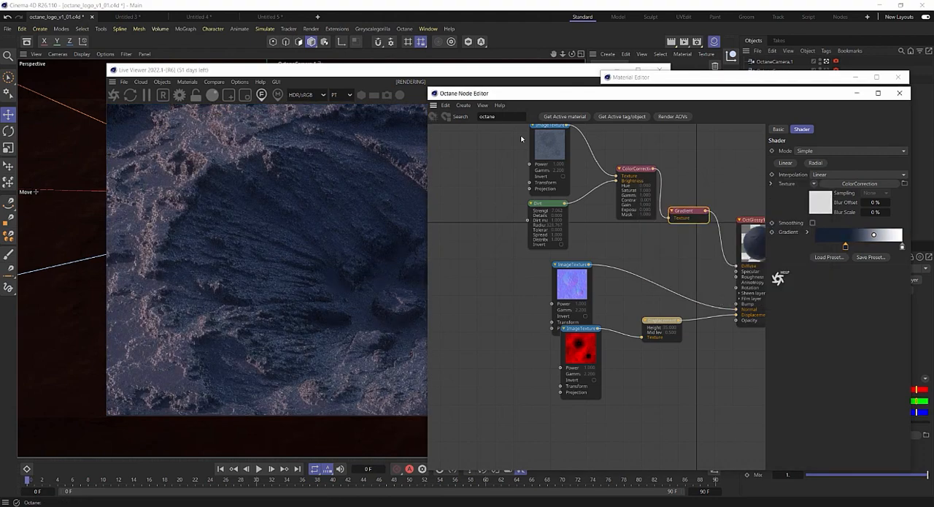
Tighten the Gradient ramp by placing the dark blue knot at about 9.5% and the white knot at about 21%.
drag(483, 95, 406, 85)
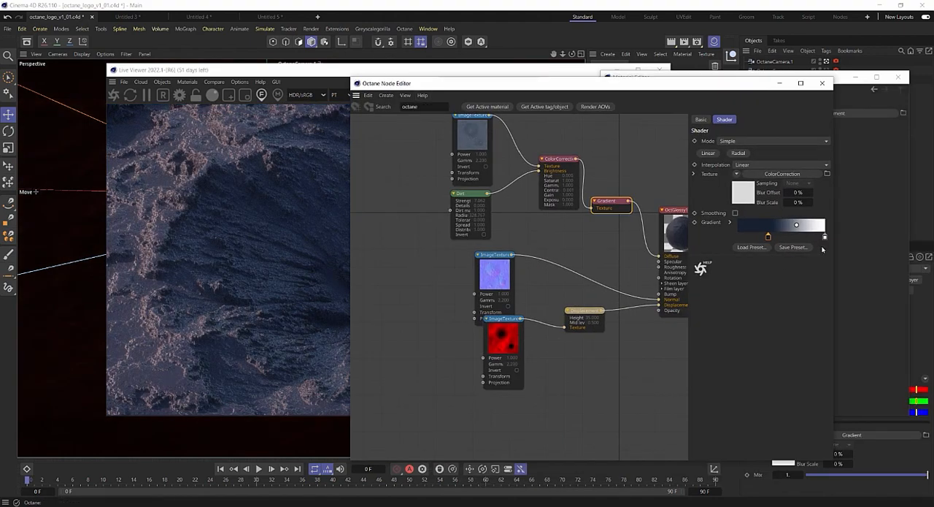
drag(826, 239, 781, 239)
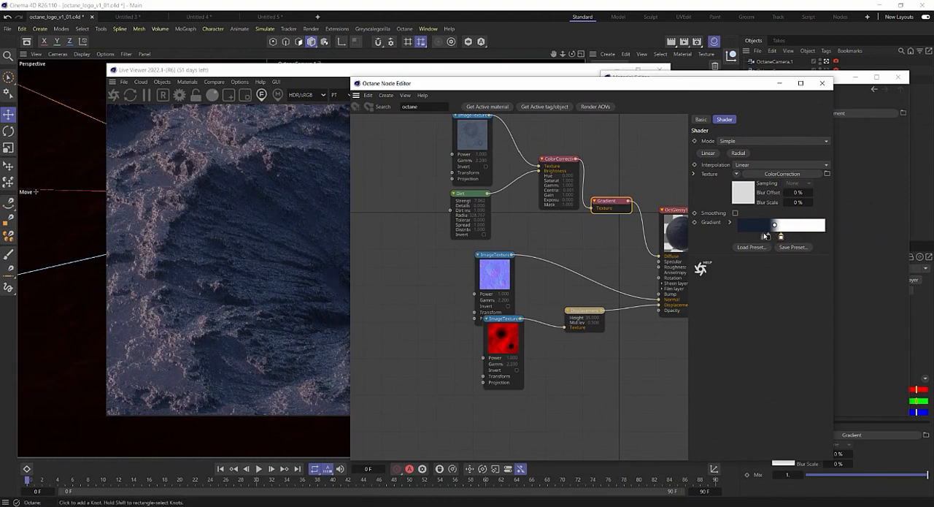
mouse_move(768, 238)
mouse_down()
mouse_move(746, 238)
mouse_move(757, 240)
mouse_up()
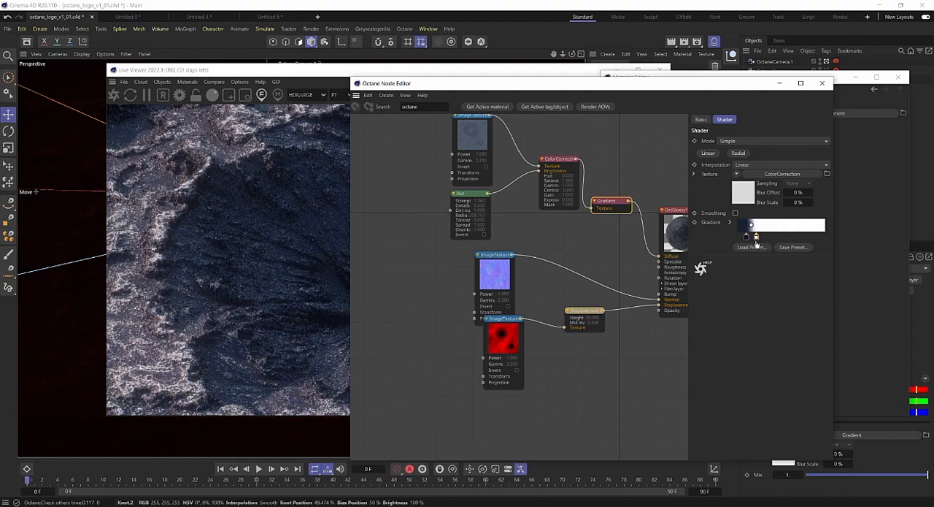
drag(419, 80, 510, 71)
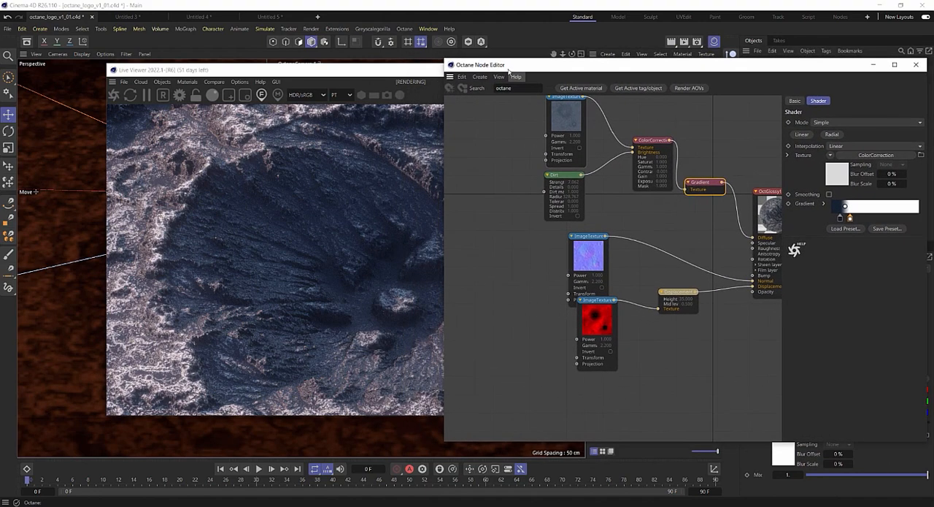
Tint the Gradient's white knot blue-grey with hue 216°, saturation 23% and value 65%.
double_click(848, 217)
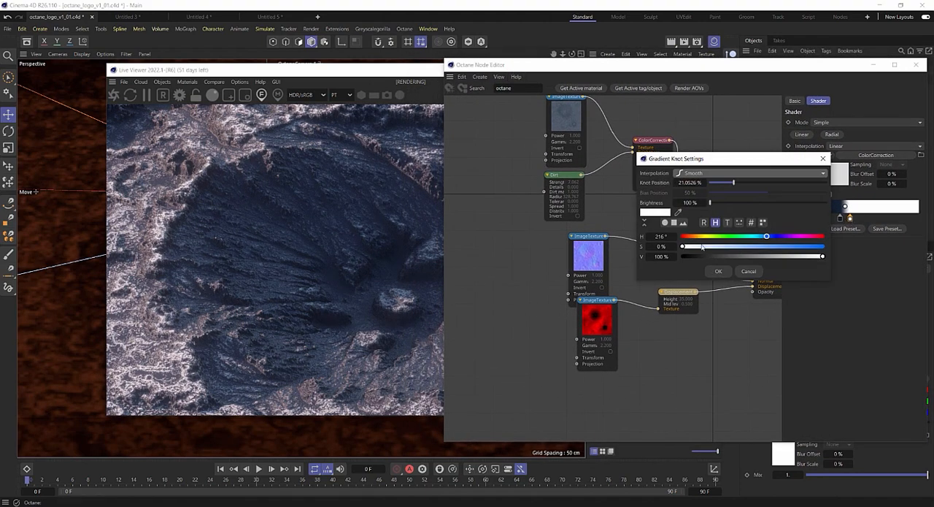
drag(702, 248, 749, 253)
click(719, 271)
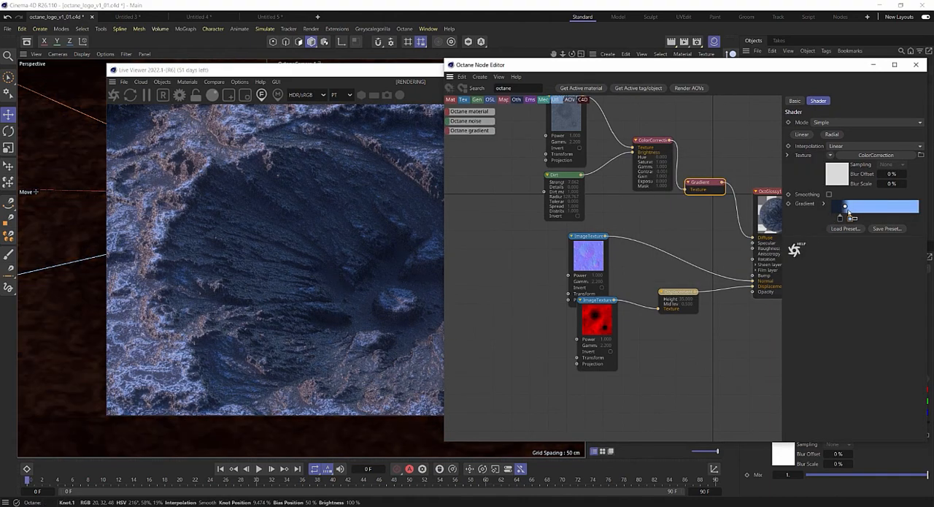
double_click(849, 219)
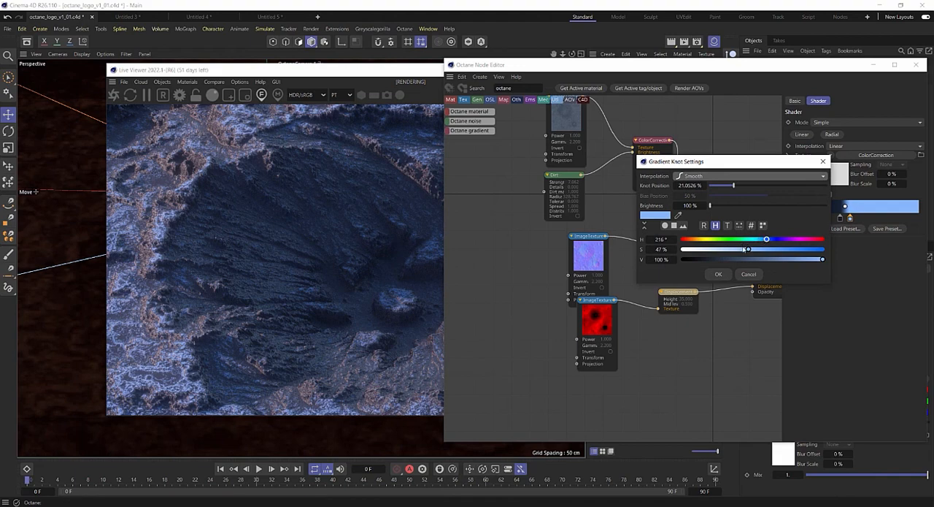
drag(775, 259, 716, 251)
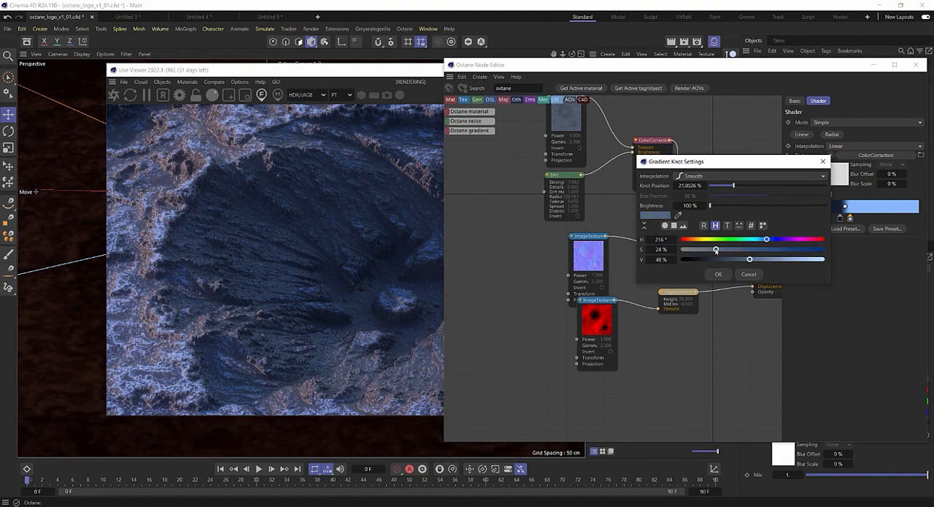
click(722, 273)
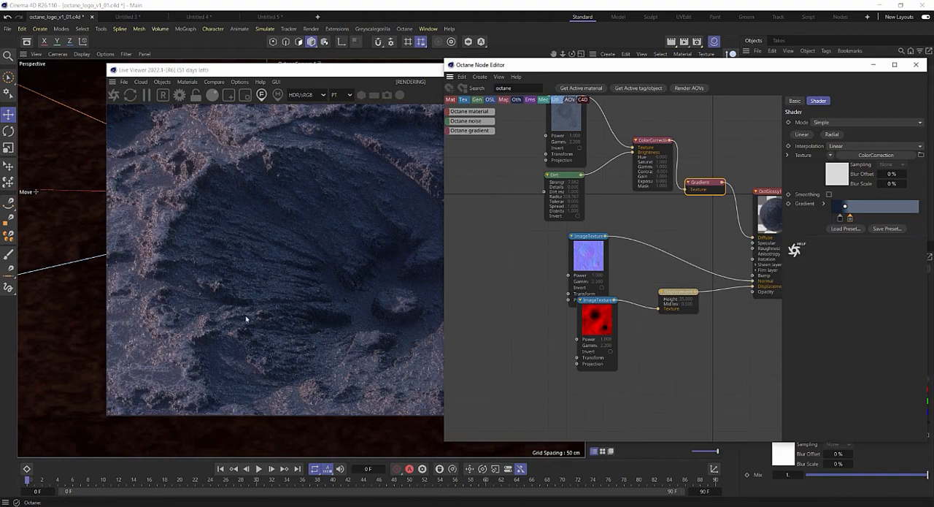
double_click(850, 218)
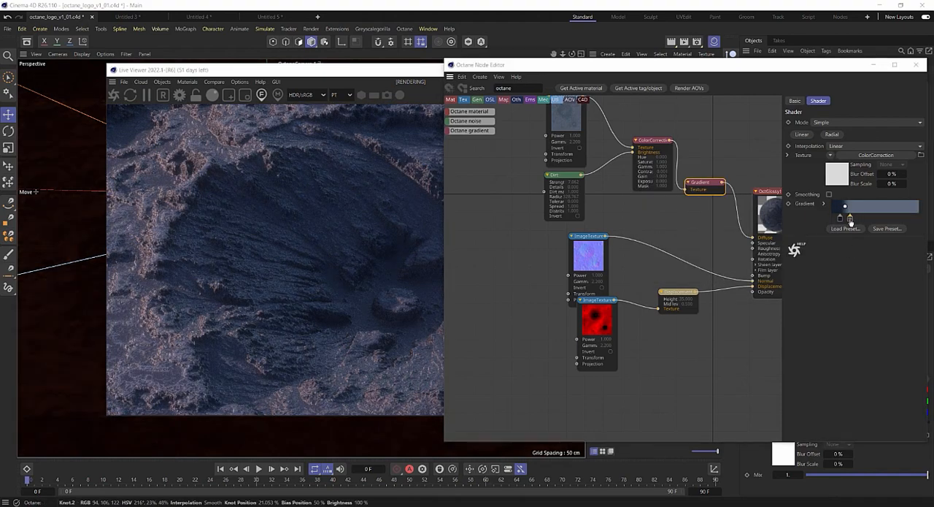
drag(750, 259, 775, 260)
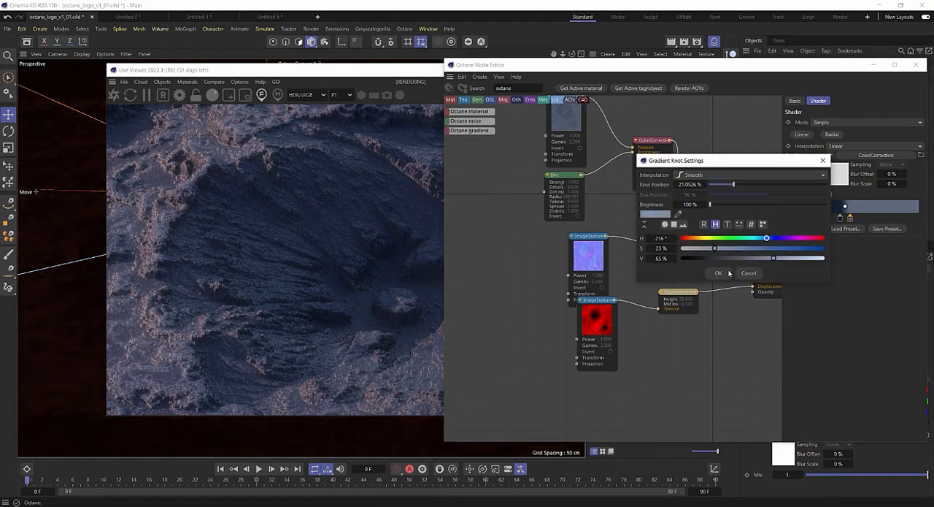
click(723, 274)
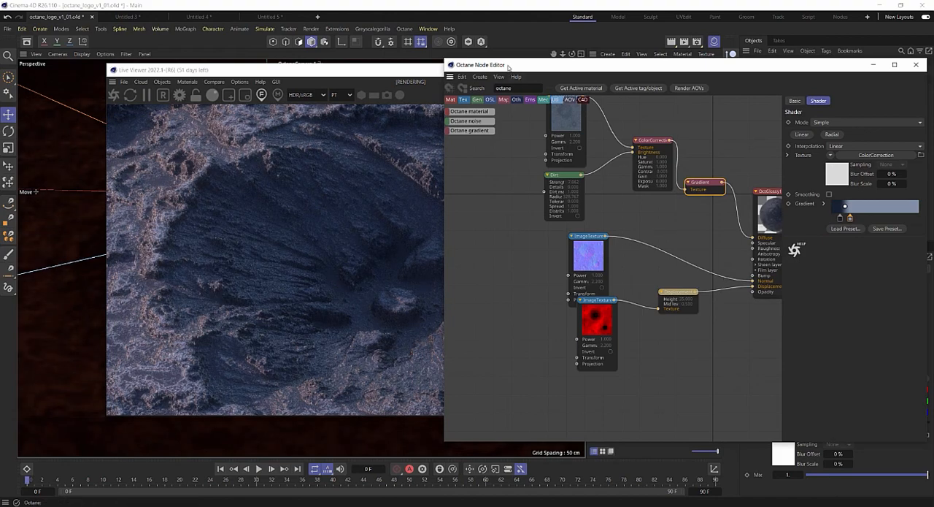
Make the Gradient's light knot a paler blue-grey by lowering its saturation and raising its value.
drag(508, 66, 432, 78)
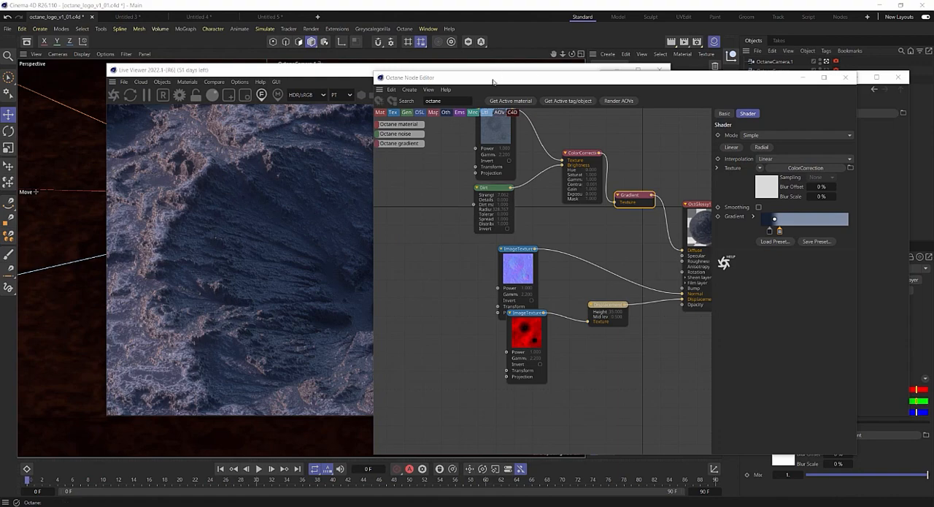
drag(493, 81, 515, 73)
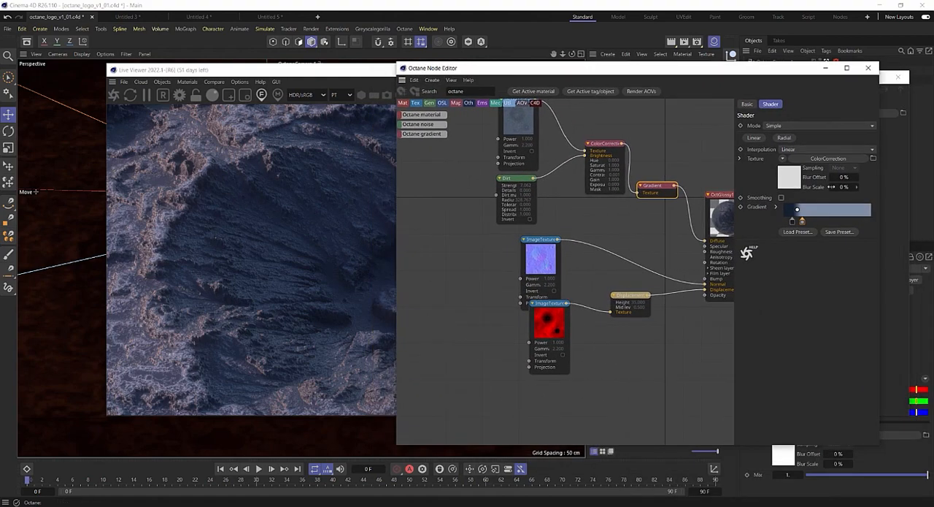
double_click(802, 220)
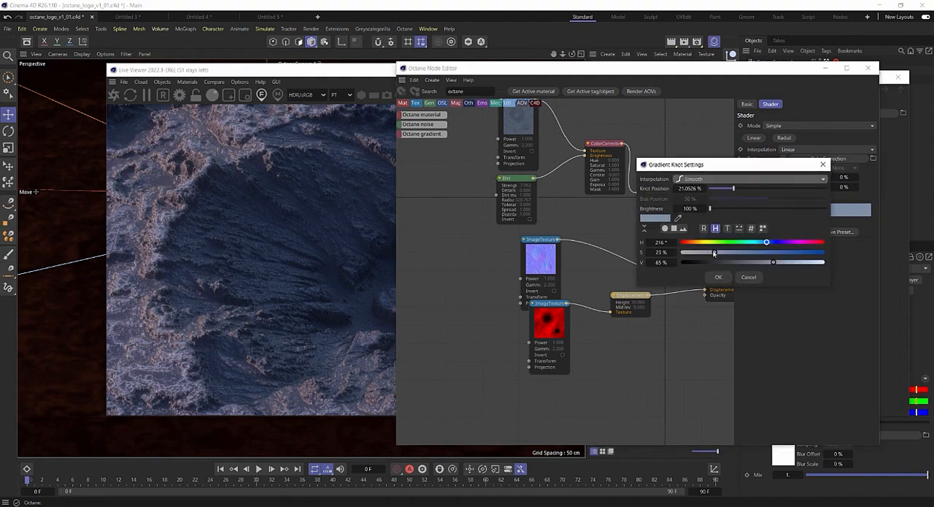
drag(714, 254, 700, 254)
drag(791, 265, 800, 263)
click(719, 277)
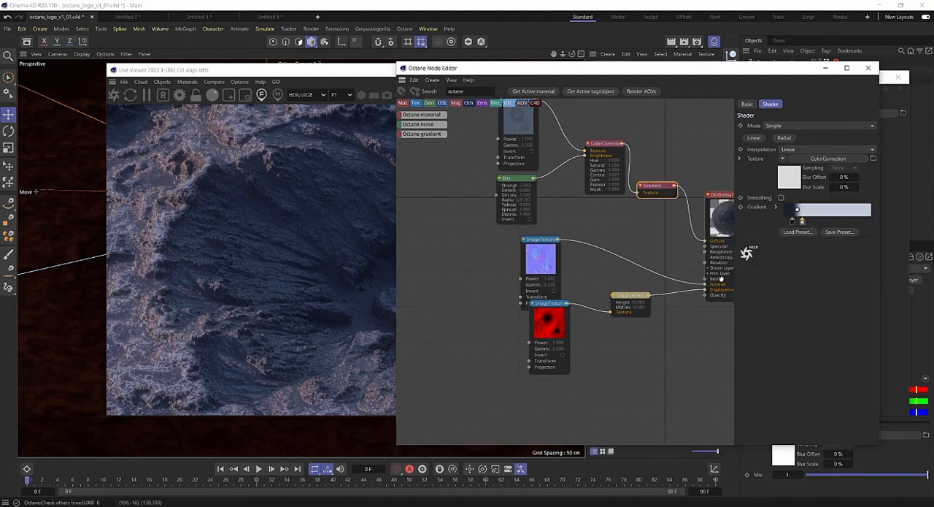
Move the Gradient's dark blue knot to about 3.2% to lighten the terrain's shading.
drag(504, 78, 587, 76)
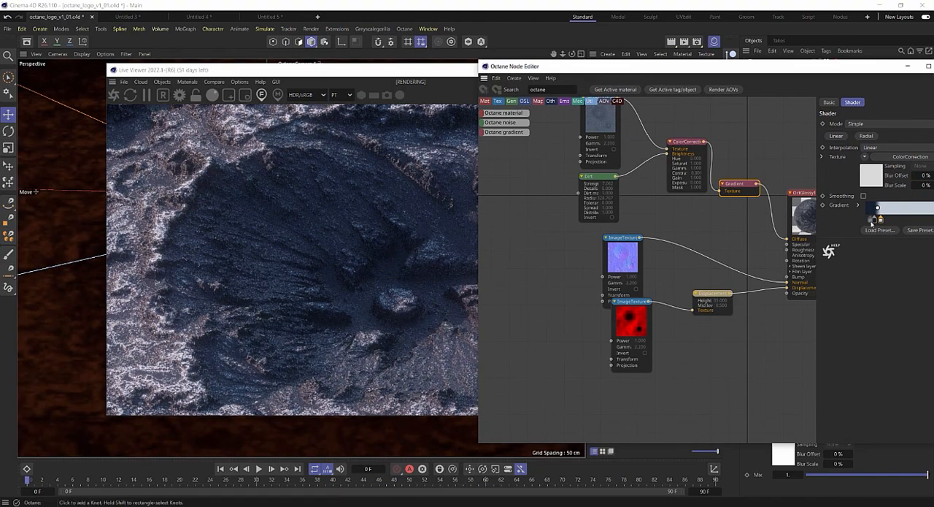
drag(875, 221, 869, 220)
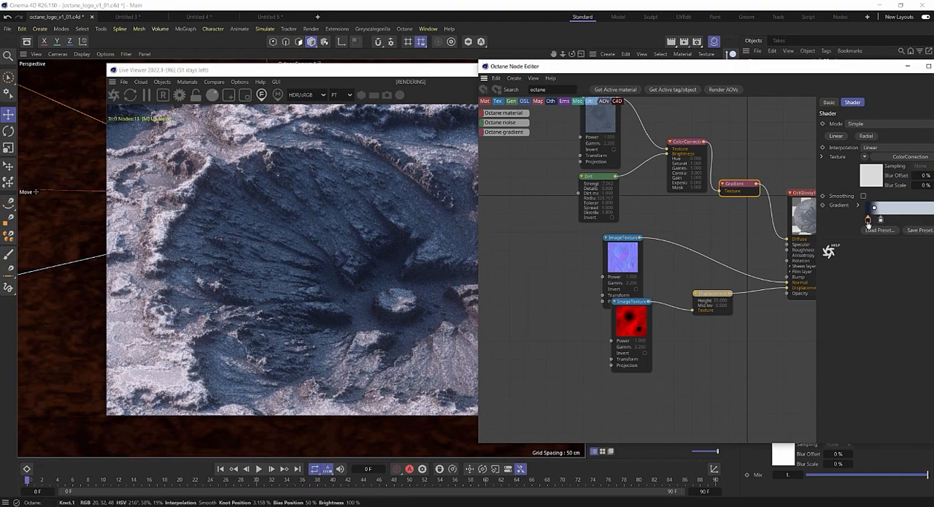
drag(576, 67, 542, 70)
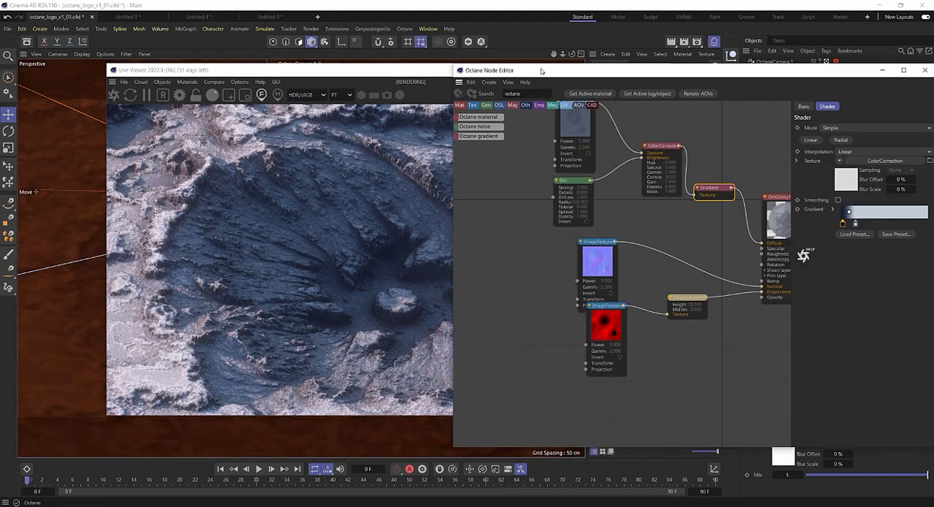